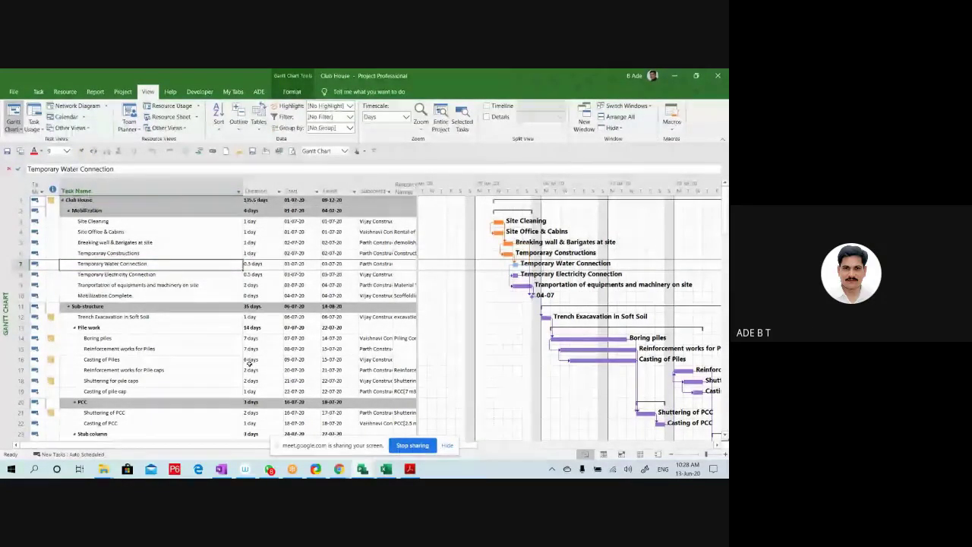
{"action": "left_click", "coordinate": [165, 332]}
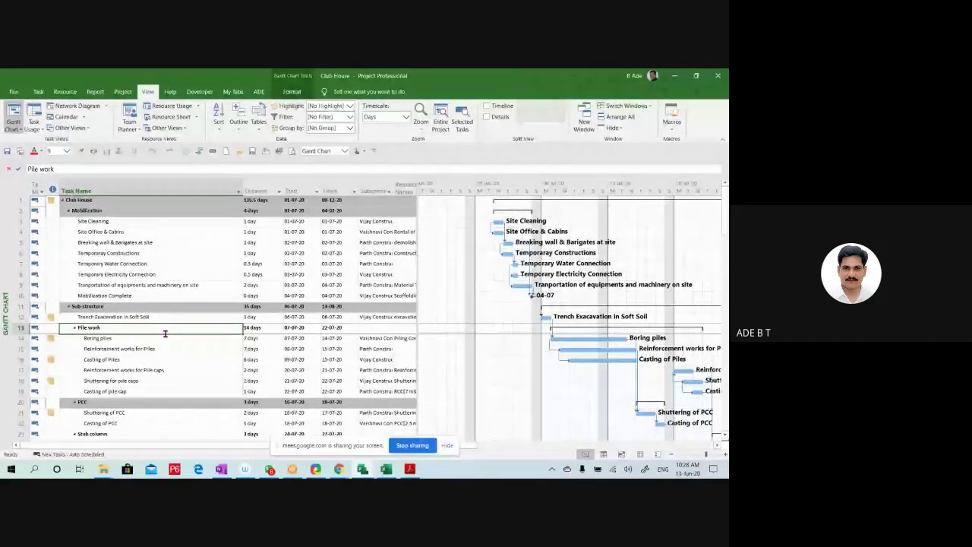
{"action": "left_click", "coordinate": [145, 284]}
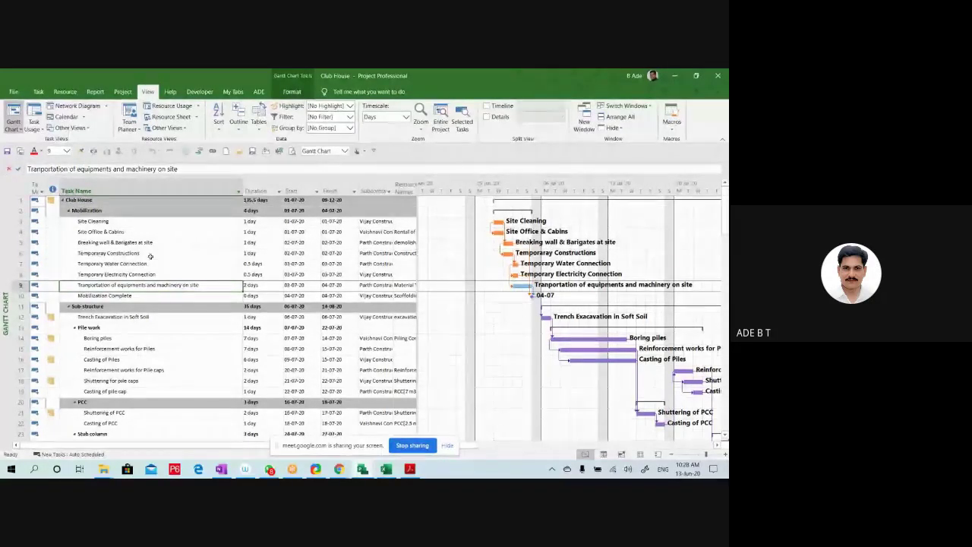
{"action": "left_click", "coordinate": [17, 187]}
{"action": "left_click", "coordinate": [156, 266]}
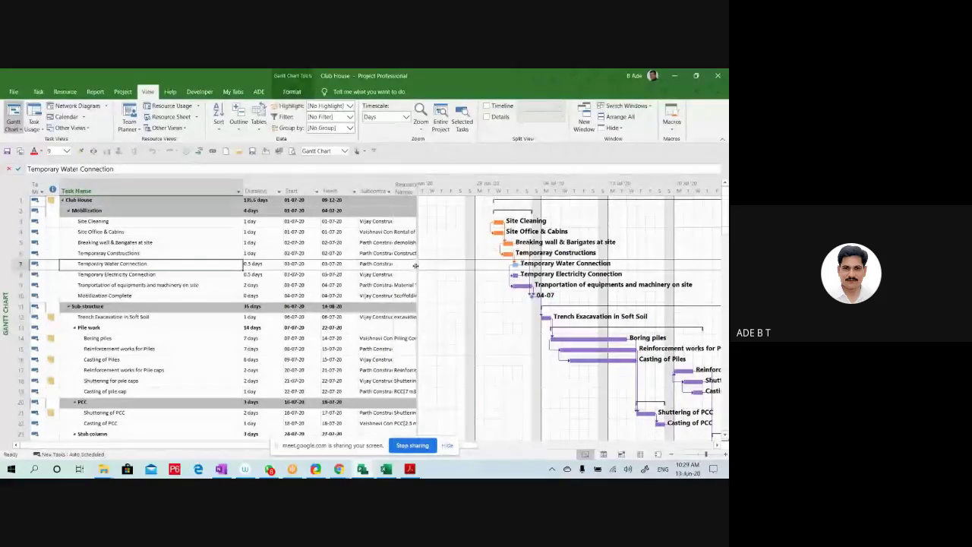
Examine the Club House task list and its Gantt bars from Mobilization through the finishing work
{"action": "left_click_drag", "start_coordinate": [323, 262], "coordinate": [322, 262]}
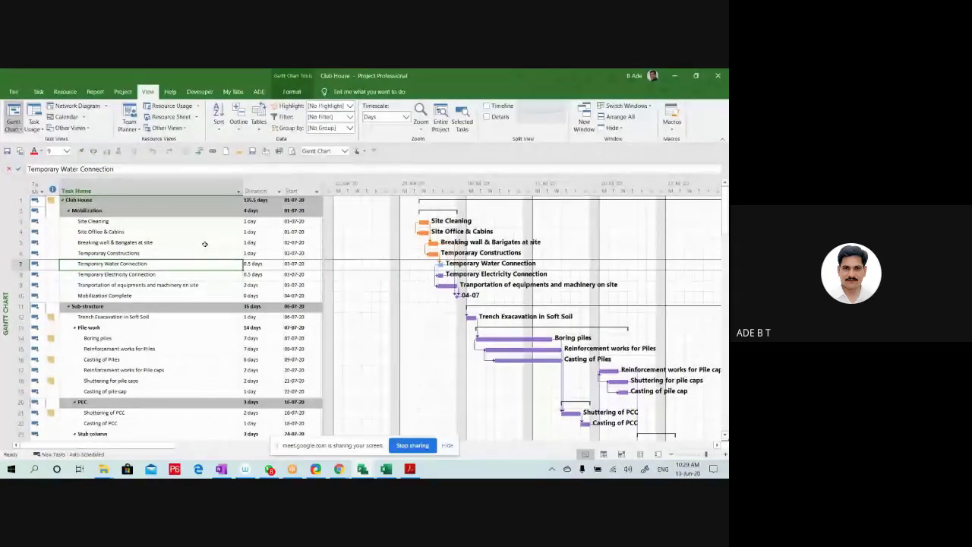
{"action": "scroll", "coordinate": [186, 294], "scroll_direction": "down", "scroll_amount": 3}
{"action": "scroll", "coordinate": [186, 297], "scroll_direction": "down", "scroll_amount": 9}
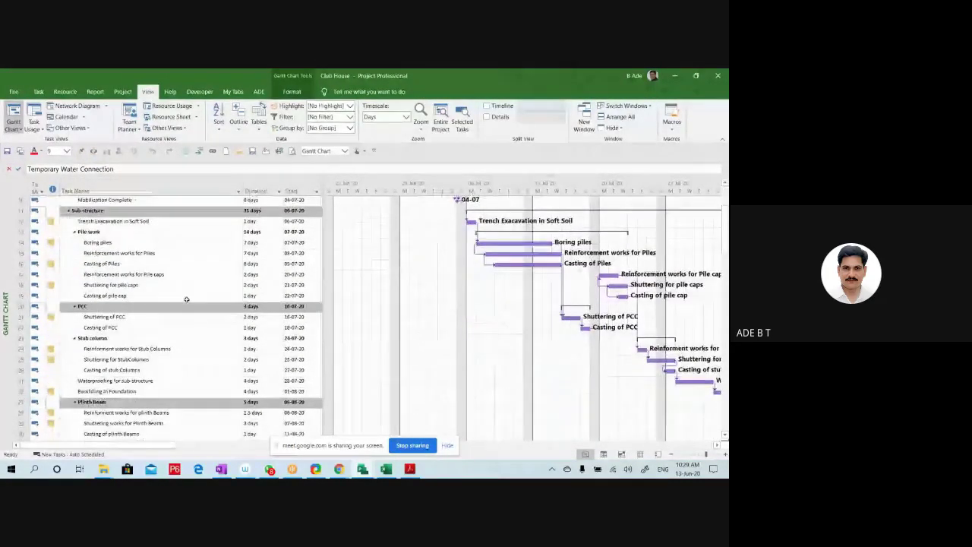
{"action": "scroll", "coordinate": [186, 302], "scroll_direction": "up", "scroll_amount": 3}
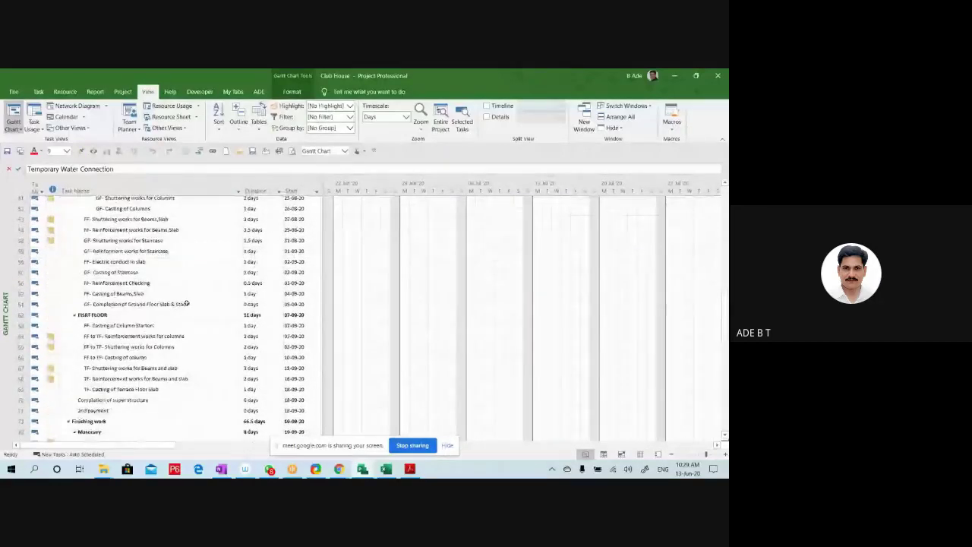
{"action": "scroll", "coordinate": [186, 302], "scroll_direction": "down", "scroll_amount": 4}
{"action": "scroll", "coordinate": [186, 302], "scroll_direction": "up", "scroll_amount": 1}
{"action": "scroll", "coordinate": [186, 303], "scroll_direction": "up", "scroll_amount": 9}
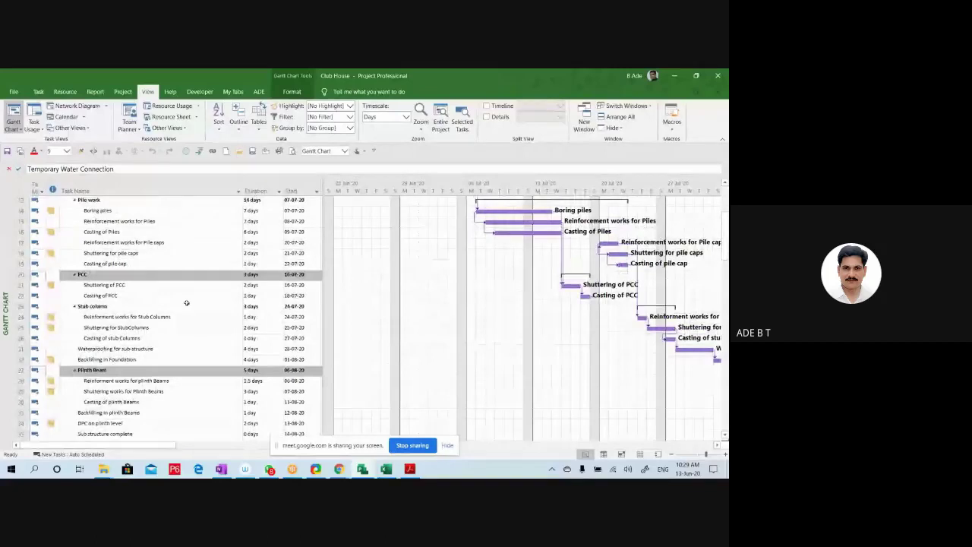
{"action": "scroll", "coordinate": [190, 310], "scroll_direction": "up", "scroll_amount": 6}
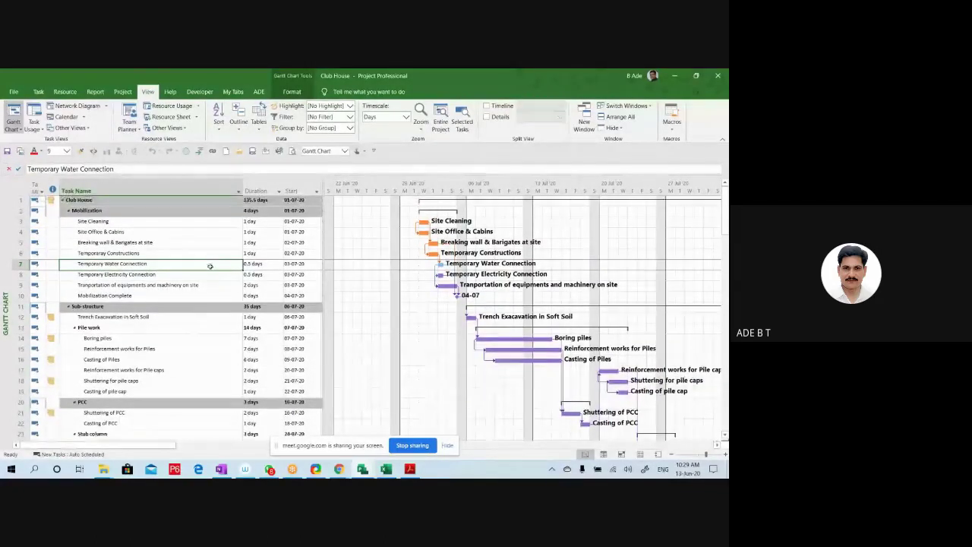
{"action": "left_click", "coordinate": [160, 253]}
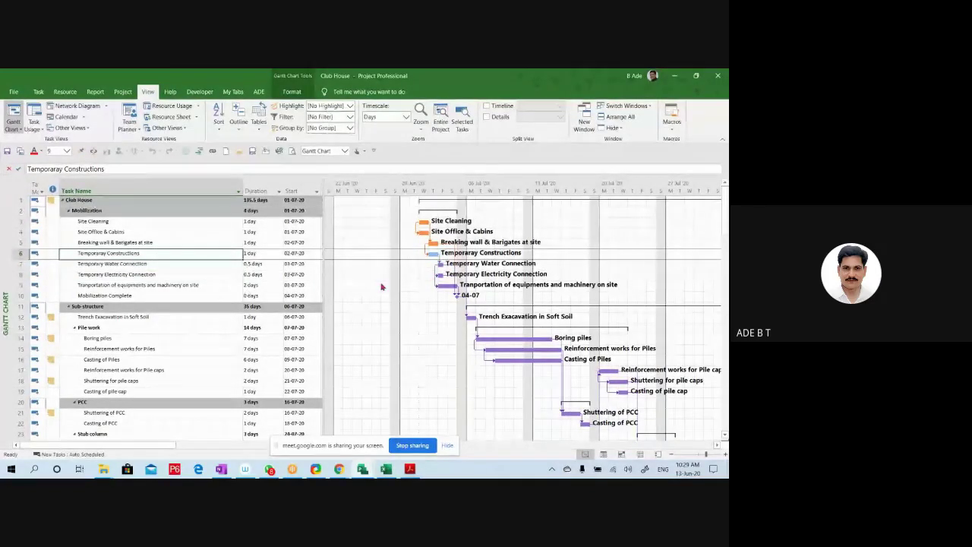
{"action": "left_click", "coordinate": [125, 215]}
{"action": "left_click_drag", "start_coordinate": [137, 225], "coordinate": [137, 281]}
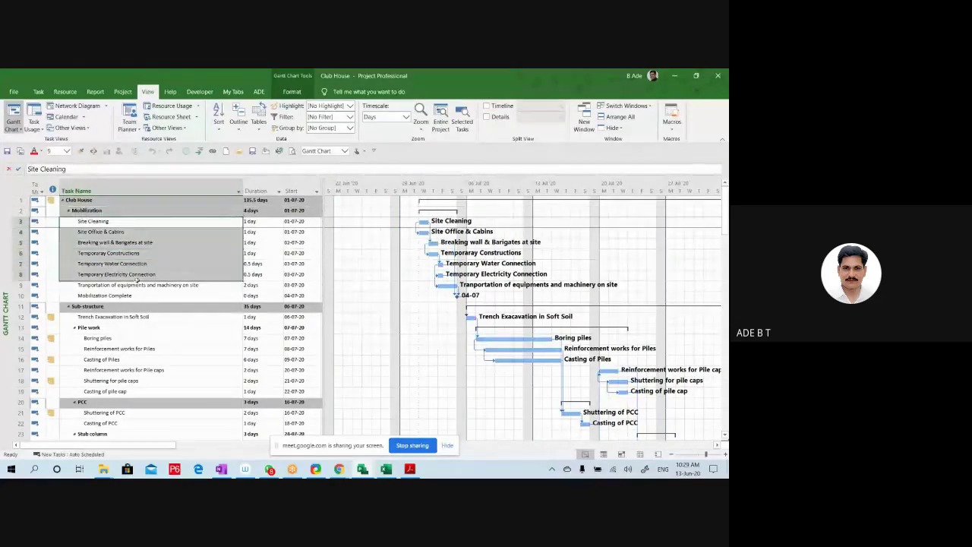
{"action": "left_click_drag", "start_coordinate": [258, 231], "coordinate": [256, 243]}
{"action": "left_click", "coordinate": [262, 242]}
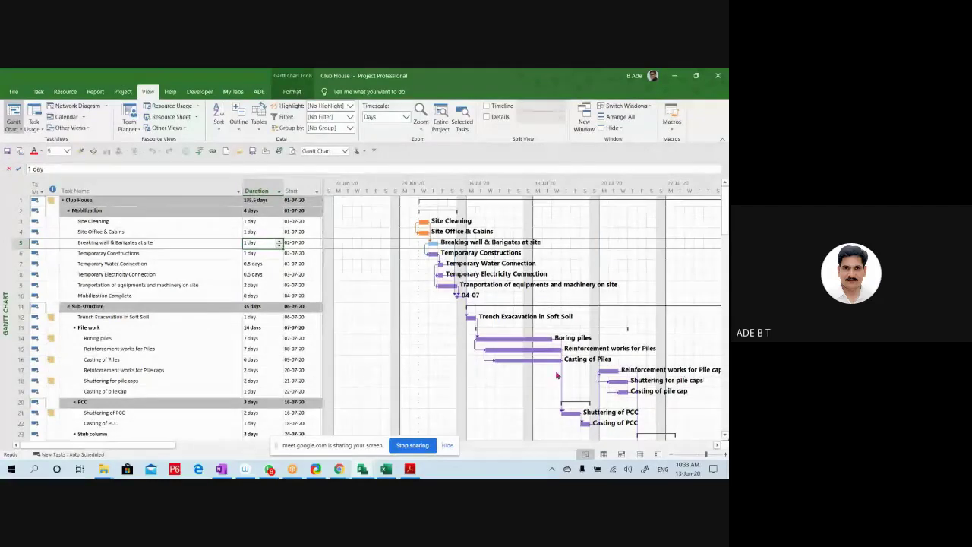
{"action": "left_click", "coordinate": [152, 266]}
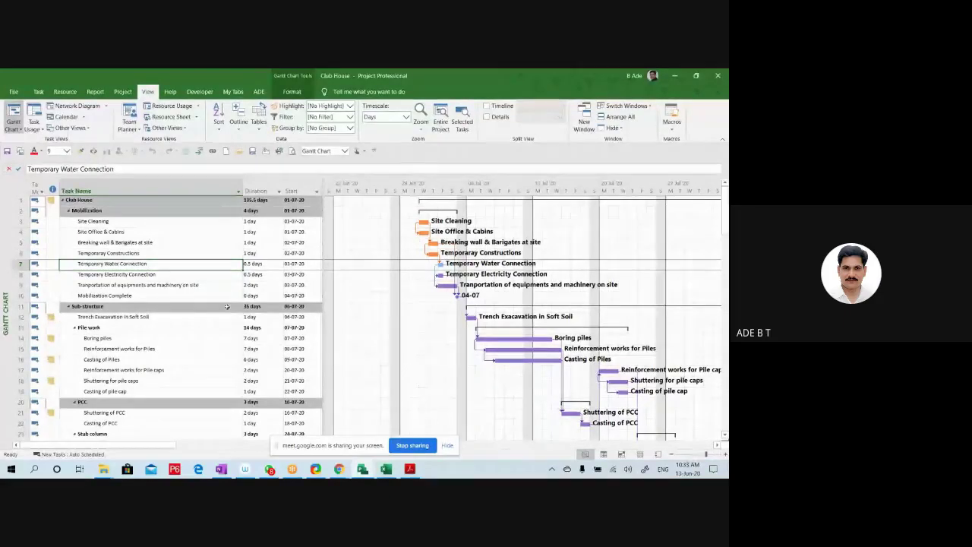
Review the Club House project information, including its start date, finish date and scheduling direction
{"action": "left_click", "coordinate": [122, 92]}
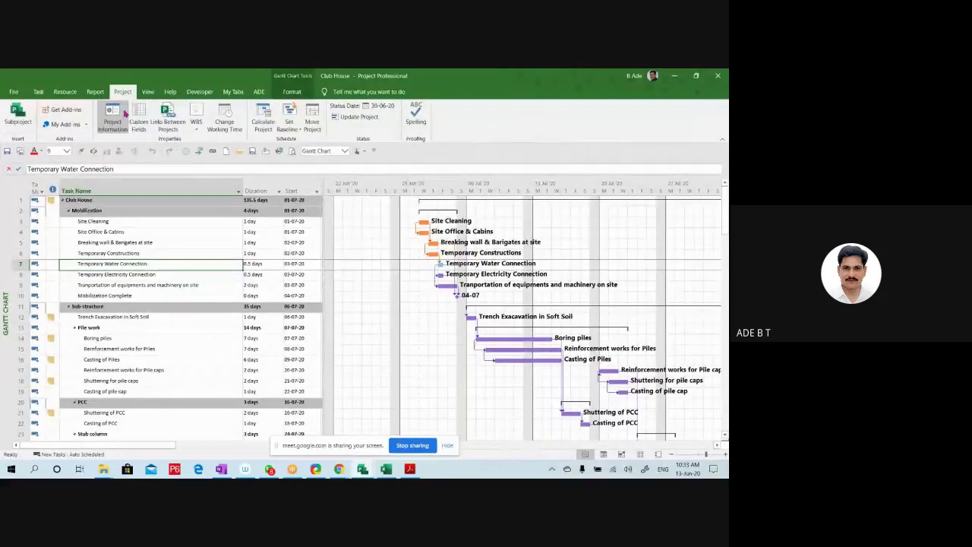
{"action": "left_click", "coordinate": [119, 130]}
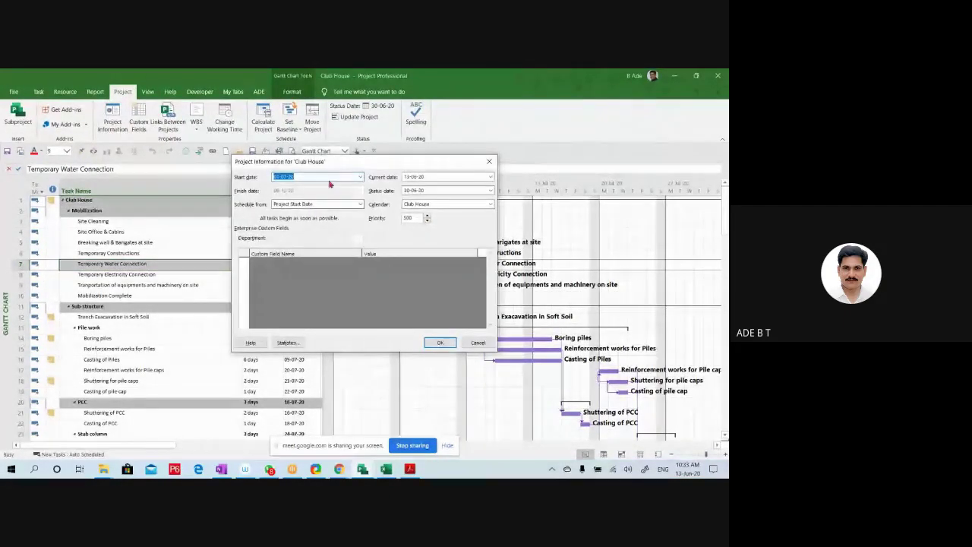
{"action": "left_click", "coordinate": [298, 226]}
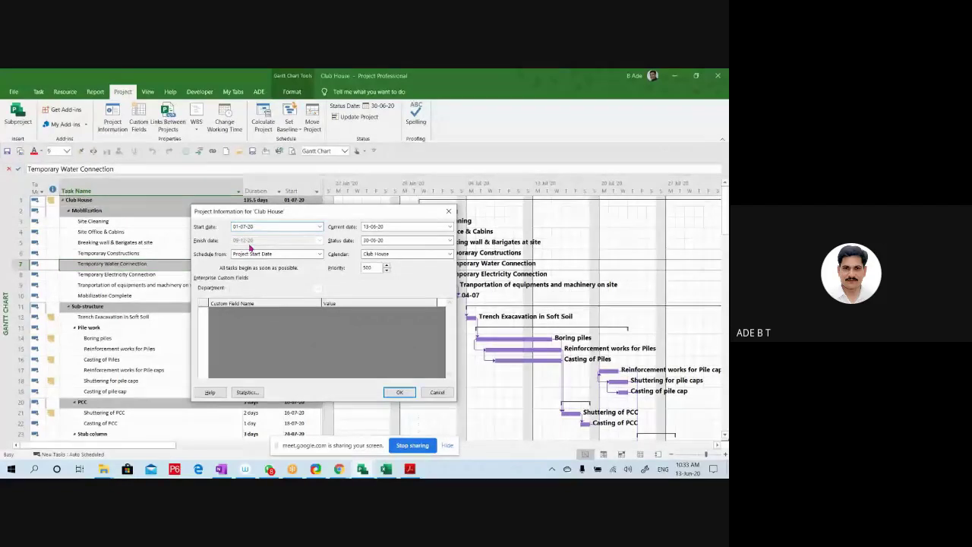
{"action": "left_click", "coordinate": [399, 393]}
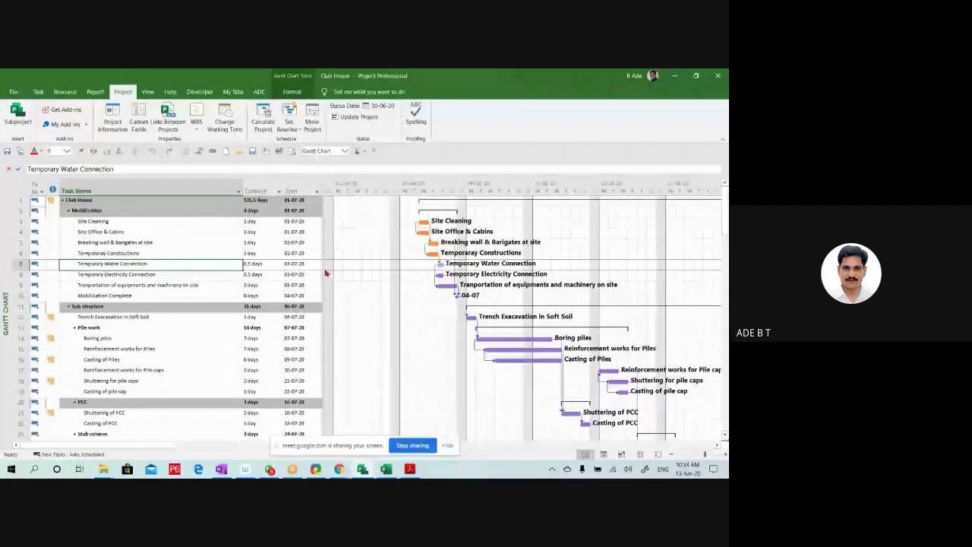
Widen the task table to include the finish dates and set the project start date to 1 September 2020
{"action": "left_click_drag", "start_coordinate": [325, 270], "coordinate": [424, 268]}
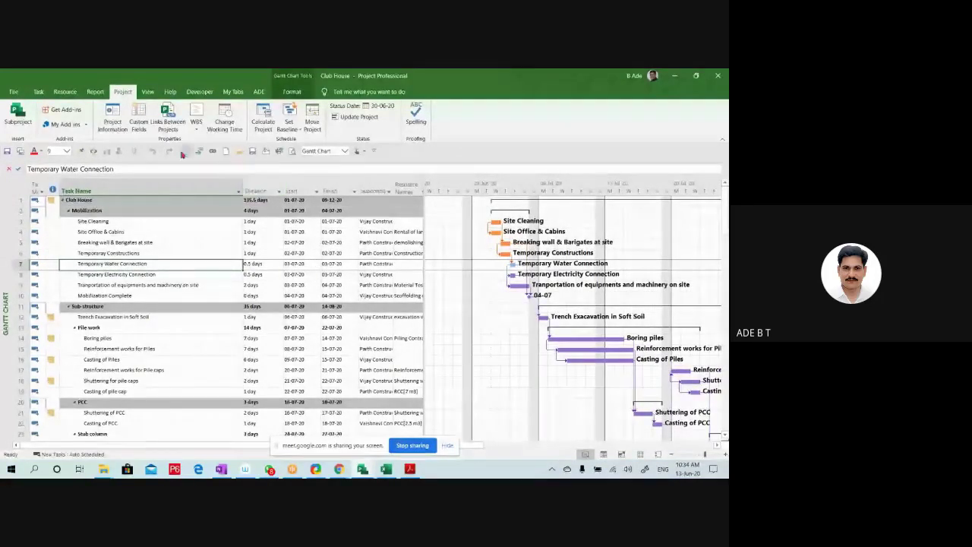
{"action": "left_click", "coordinate": [112, 120]}
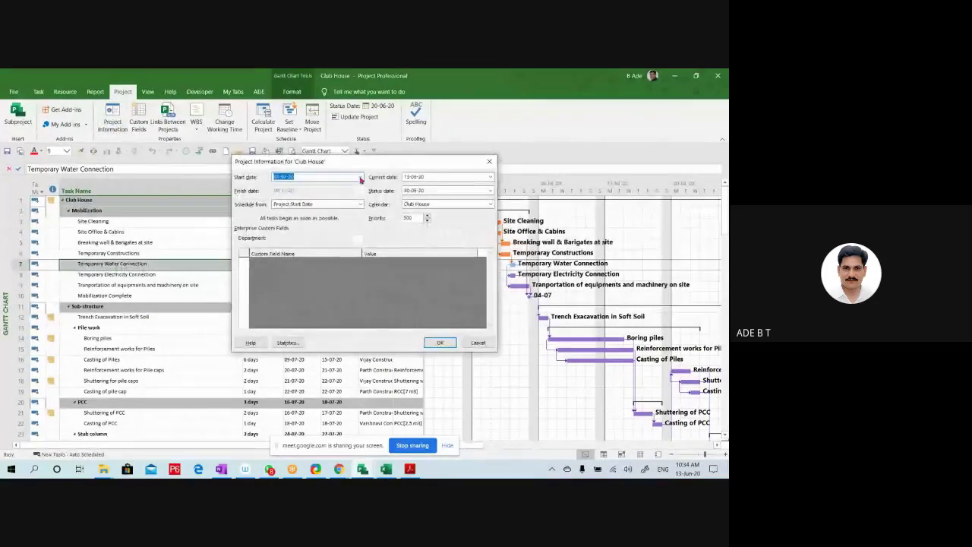
{"action": "left_click", "coordinate": [359, 177]}
{"action": "left_click", "coordinate": [358, 187]}
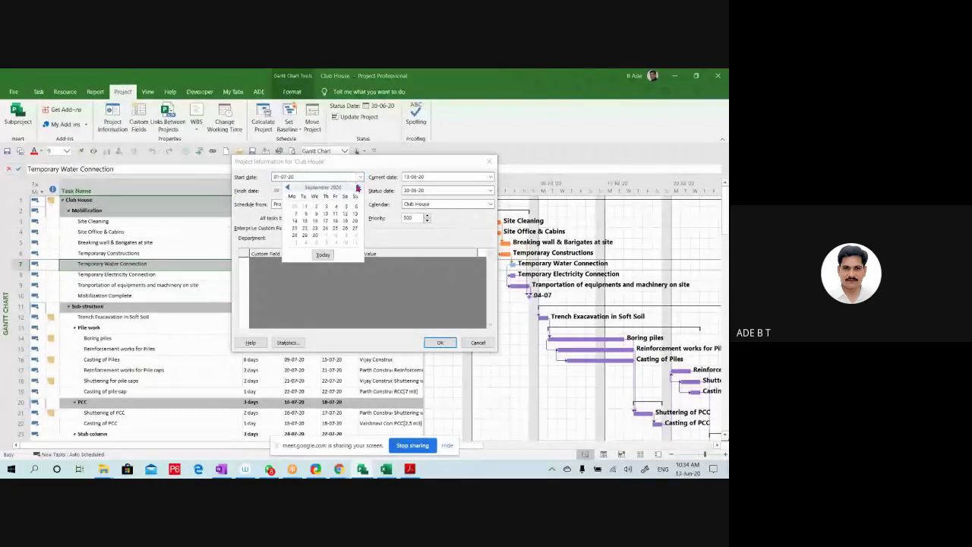
{"action": "left_click", "coordinate": [358, 187]}
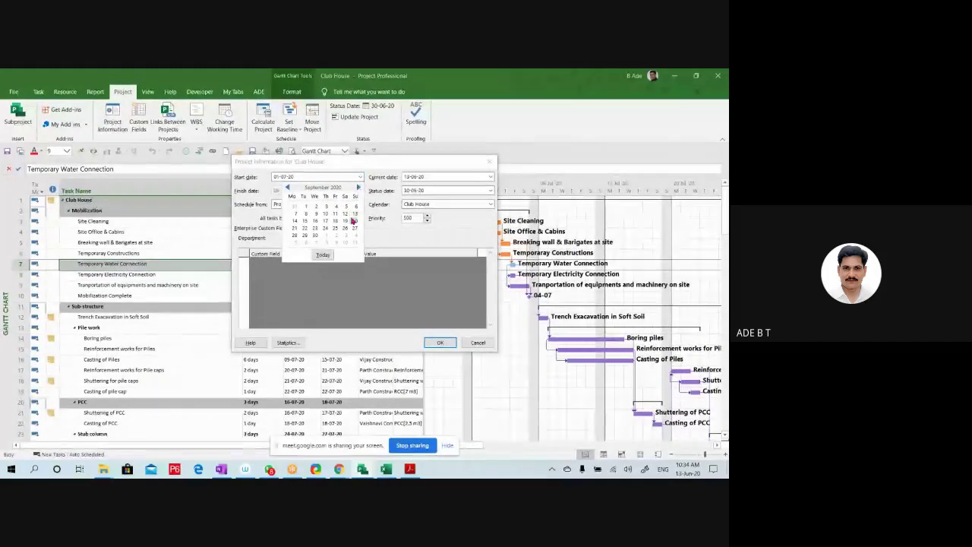
{"action": "left_click", "coordinate": [306, 207]}
{"action": "left_click", "coordinate": [439, 344]}
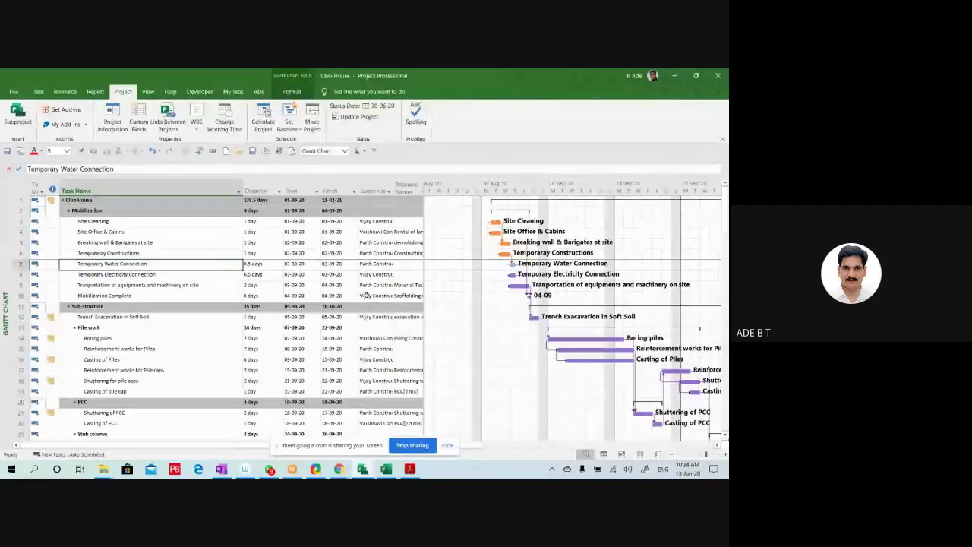
Schedule the Club House project from the Project Finish Date, with a finish date of 31 March 2021
{"action": "left_click", "coordinate": [114, 124]}
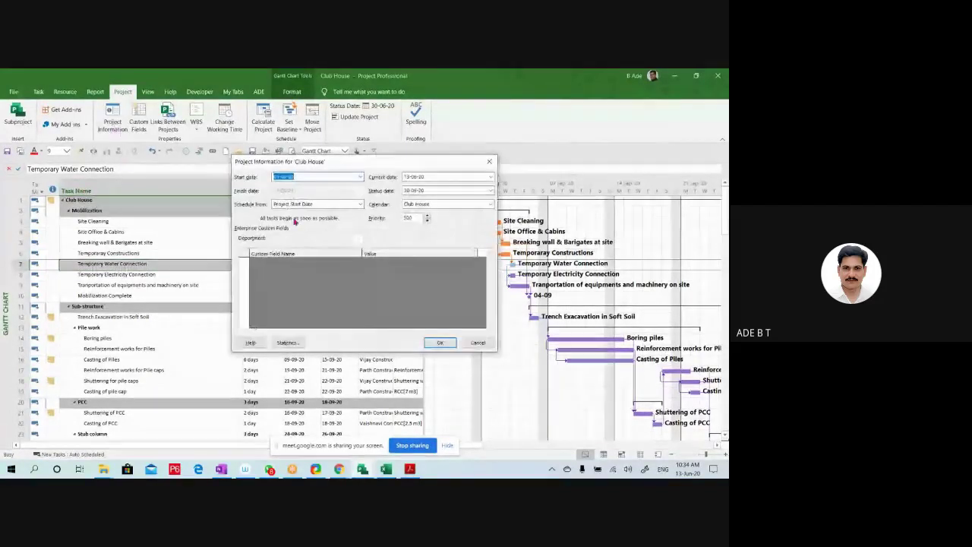
{"action": "left_click", "coordinate": [328, 205]}
{"action": "left_click", "coordinate": [333, 221]}
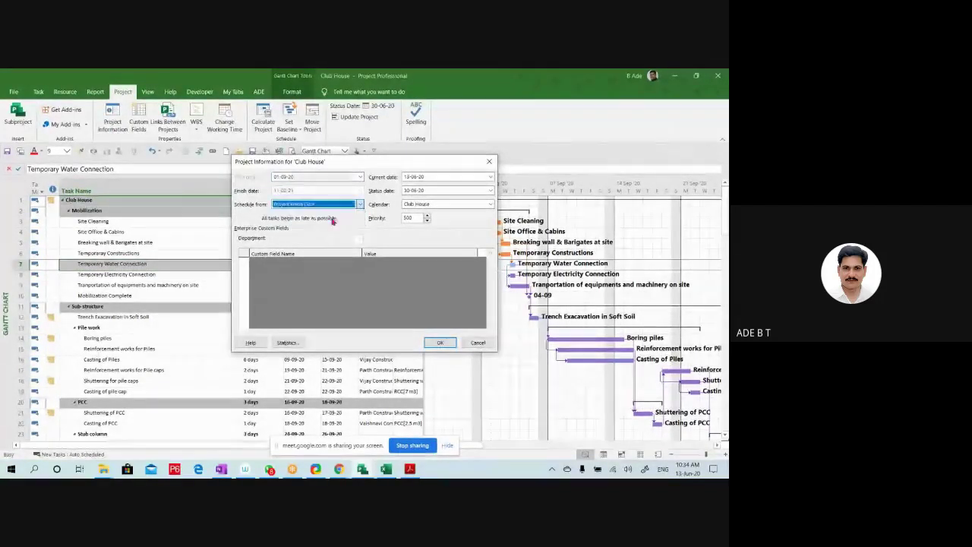
{"action": "left_click", "coordinate": [359, 191]}
{"action": "left_click", "coordinate": [358, 200]}
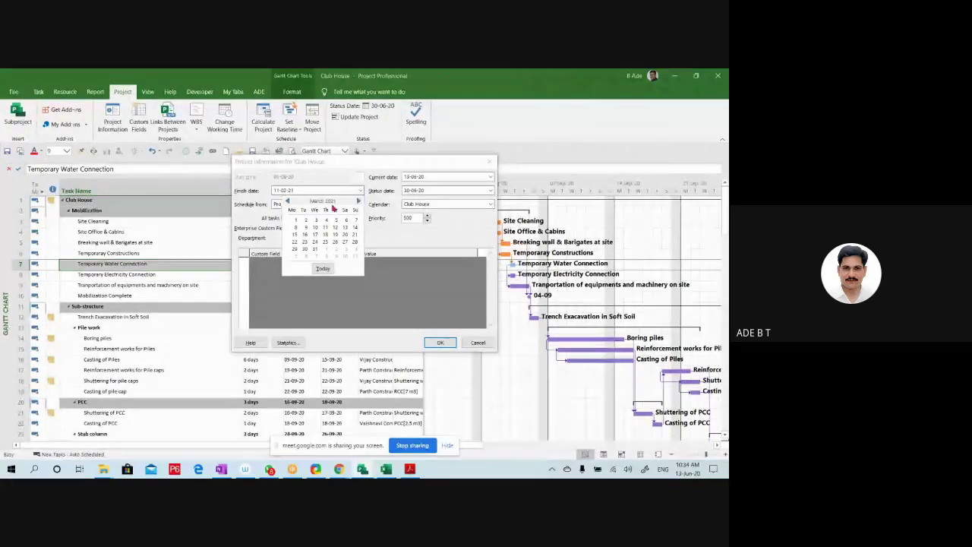
{"action": "left_click", "coordinate": [315, 249]}
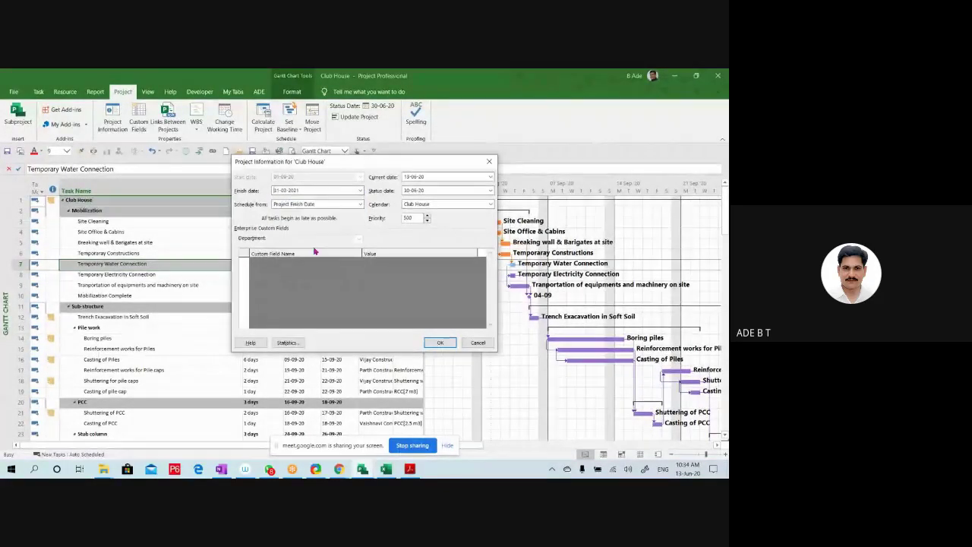
{"action": "left_click", "coordinate": [439, 343]}
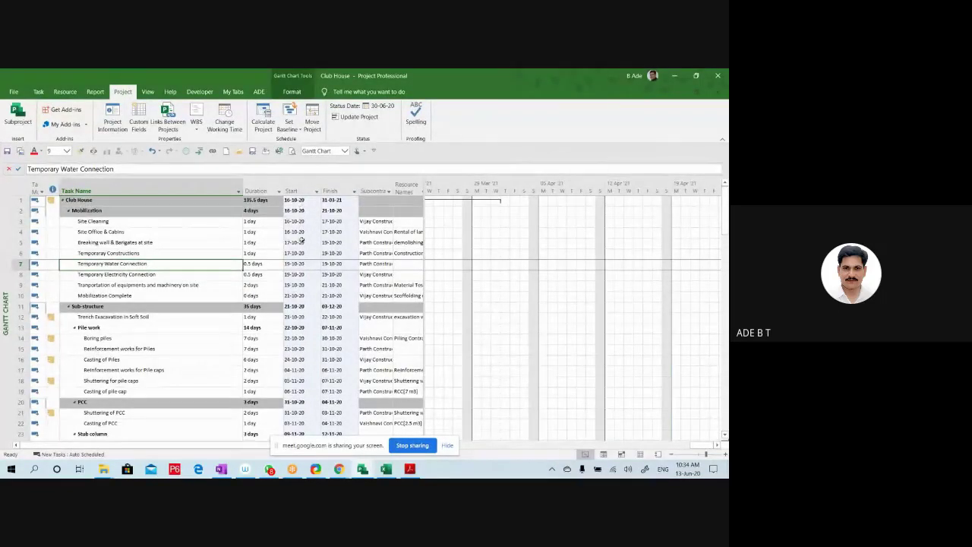
Schedule the Club House project from the Project Start Date again, with a start date of 1 October 2020
{"action": "left_click", "coordinate": [113, 118]}
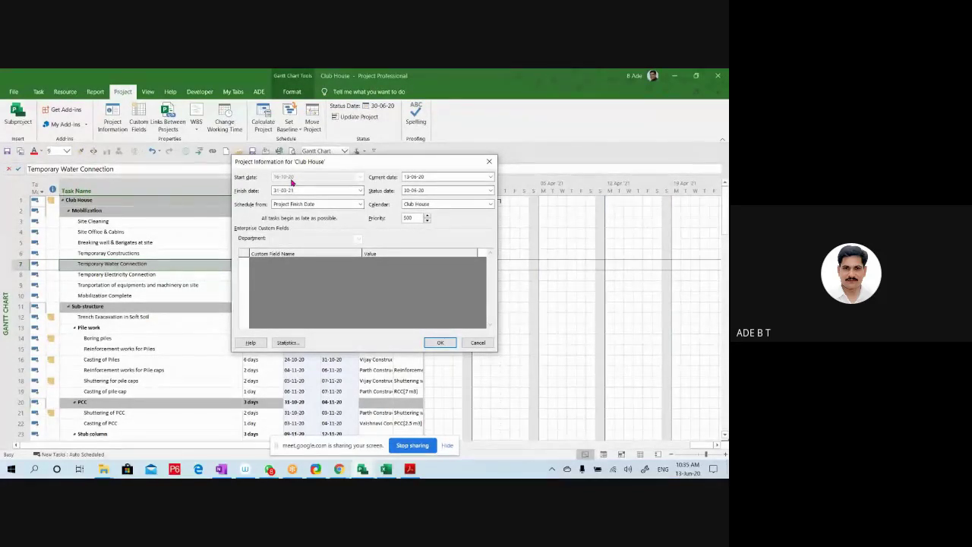
{"action": "left_click", "coordinate": [300, 206]}
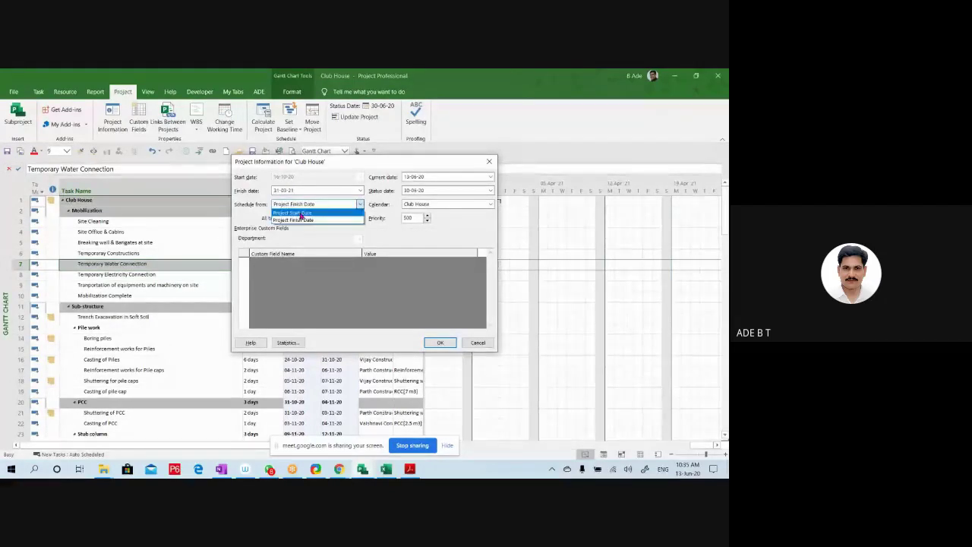
{"action": "left_click", "coordinate": [300, 214]}
{"action": "left_click", "coordinate": [360, 177]}
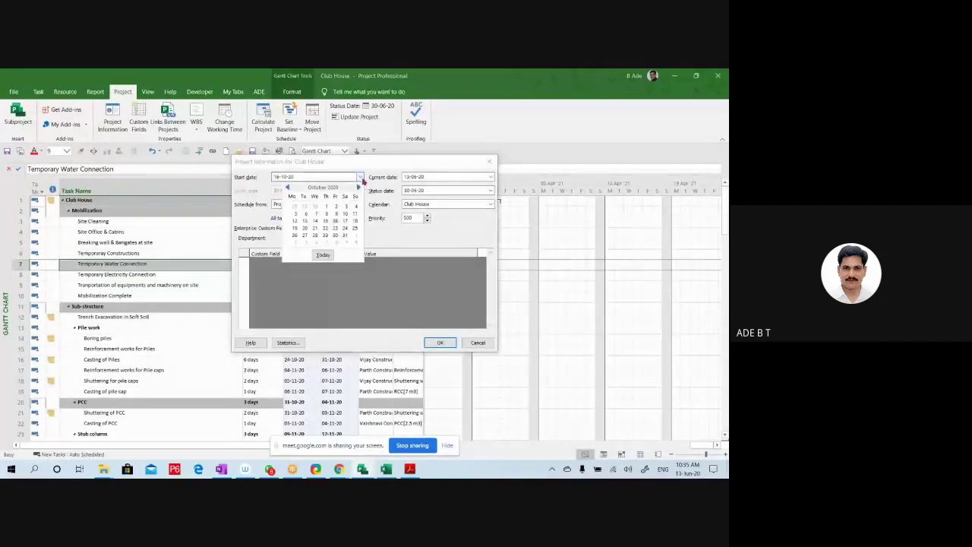
{"action": "left_click", "coordinate": [329, 210]}
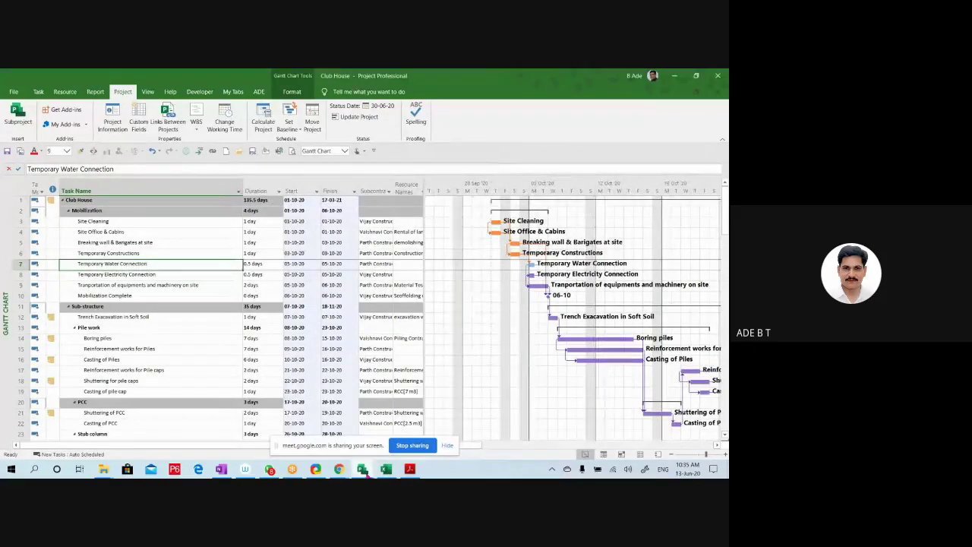
Switch to the Demo project and add a task named Project with a duration of 20 days
{"action": "mouse_move", "coordinate": [363, 468]}
{"action": "left_click", "coordinate": [448, 429]}
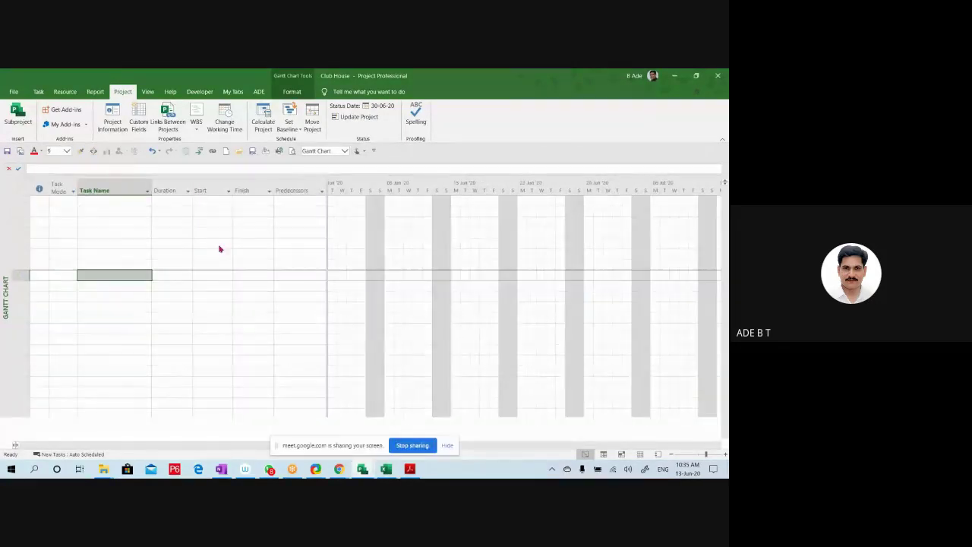
{"action": "left_click", "coordinate": [116, 201]}
{"action": "type", "text": "P"}
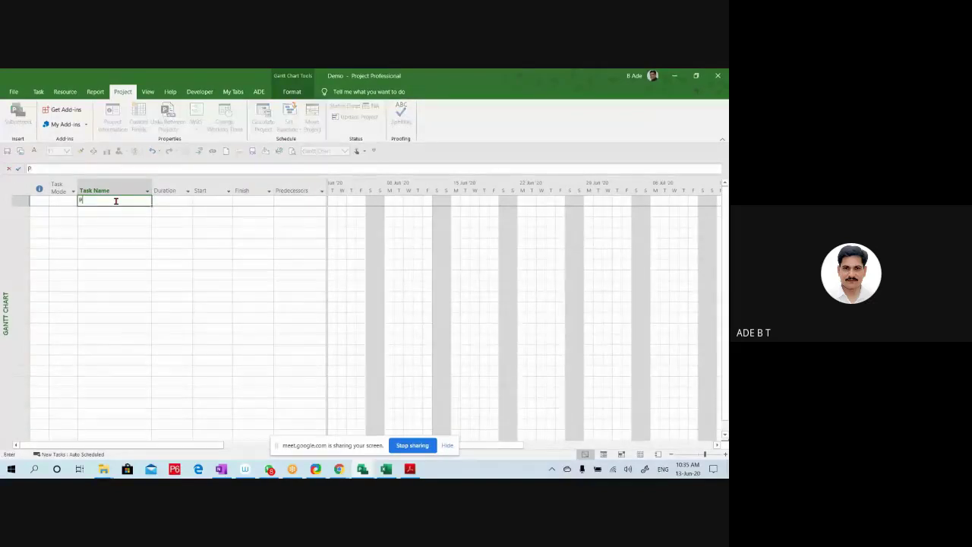
{"action": "type", "text": "roject"}
{"action": "left_click", "coordinate": [153, 227]}
{"action": "left_click", "coordinate": [176, 202]}
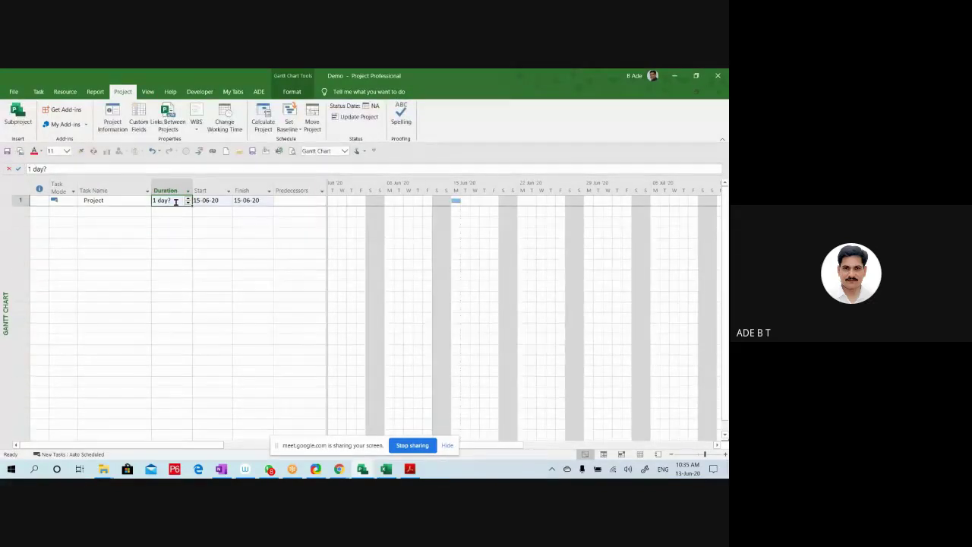
{"action": "type", "text": "20"}
{"action": "left_click", "coordinate": [183, 253]}
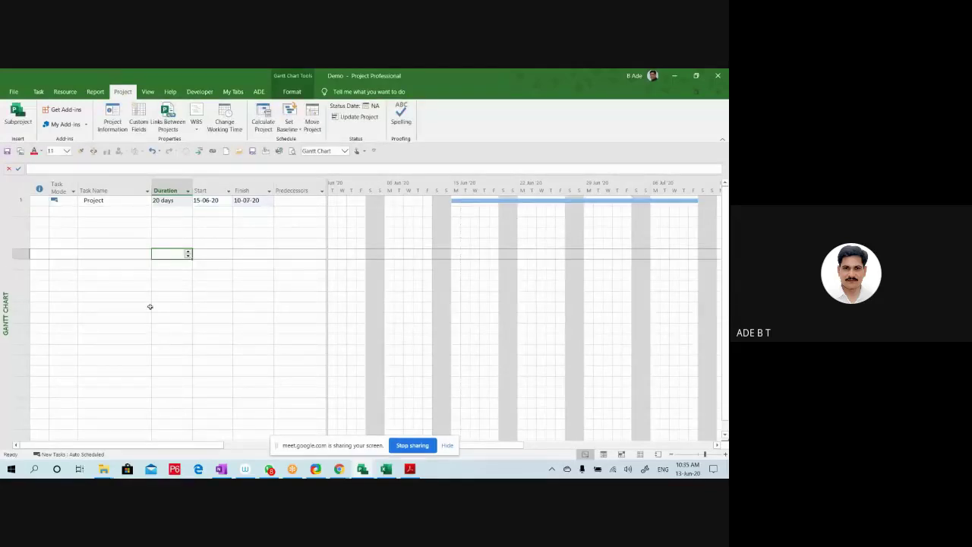
Set new tasks to Manually Scheduled and add a task named A below the Project task
{"action": "left_click", "coordinate": [72, 454]}
{"action": "left_click", "coordinate": [76, 444]}
{"action": "left_click", "coordinate": [102, 295]}
{"action": "left_click", "coordinate": [109, 210]}
{"action": "type", "text": "A"}
{"action": "key", "text": "Return"}
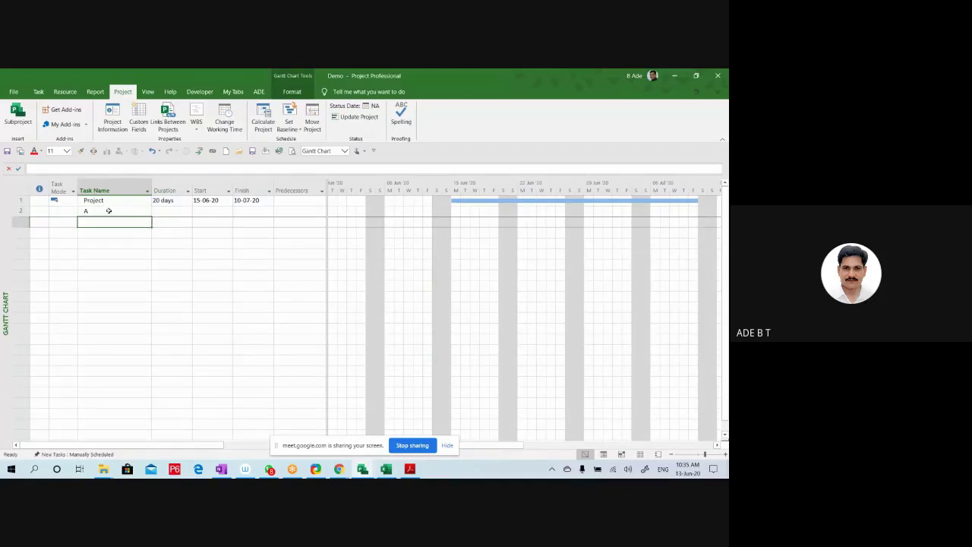
Add tasks named B, C, D, E, F and G below task A
{"action": "type", "text": "B"}
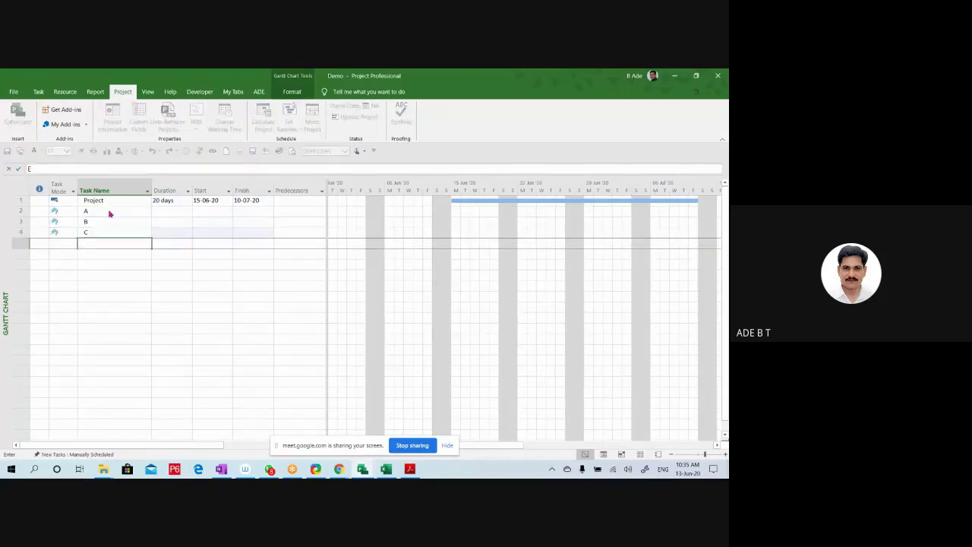
{"action": "type", "text": " C D E F G"}
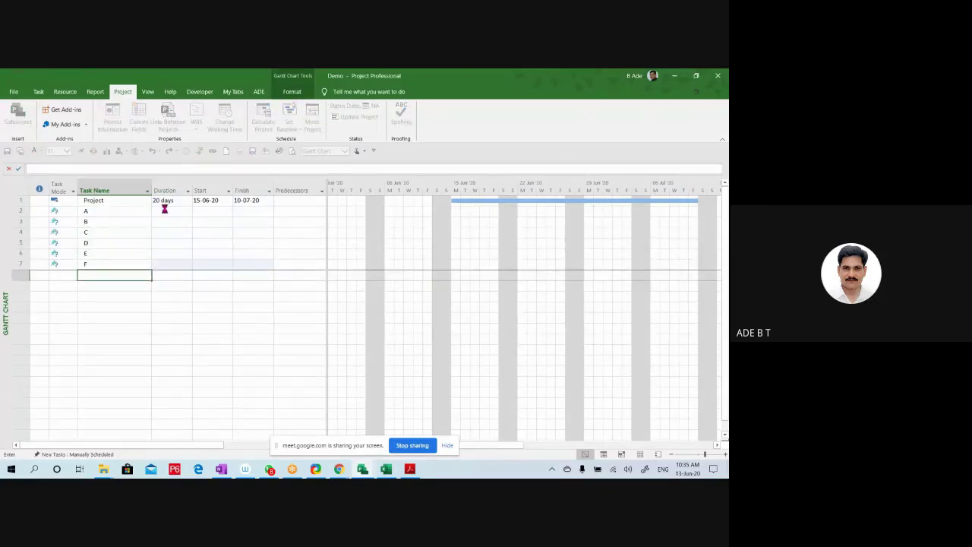
Set the durations of tasks A, B, C, D and E to 3, 4, 34, 5 and 6 days
{"action": "left_click", "coordinate": [165, 210]}
{"action": "type", "text": "3"}
{"action": "key", "text": "Return"}
{"action": "type", "text": "4"}
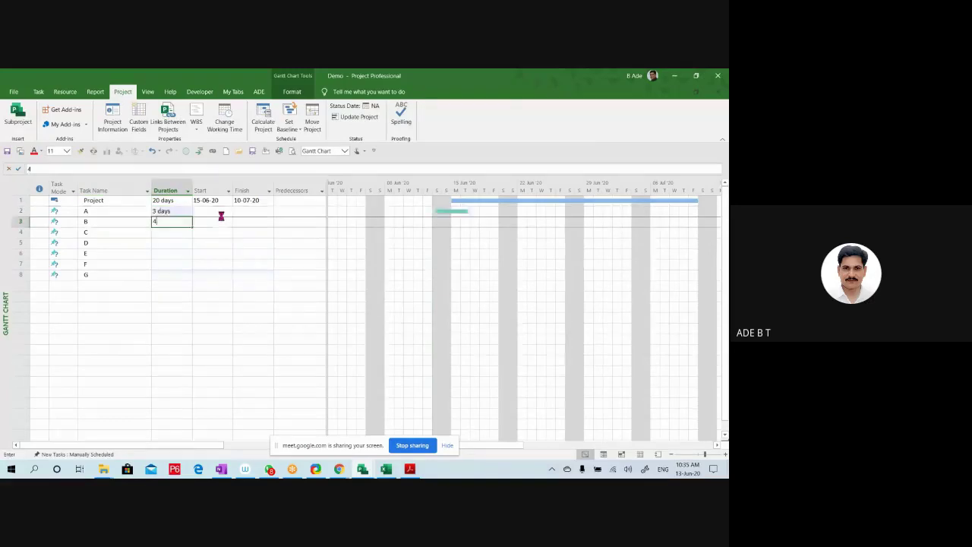
{"action": "key", "text": "Return"}
{"action": "type", "text": "34"}
{"action": "key", "text": "Return"}
{"action": "type", "text": "5"}
{"action": "key", "text": "Return"}
{"action": "type", "text": "6"}
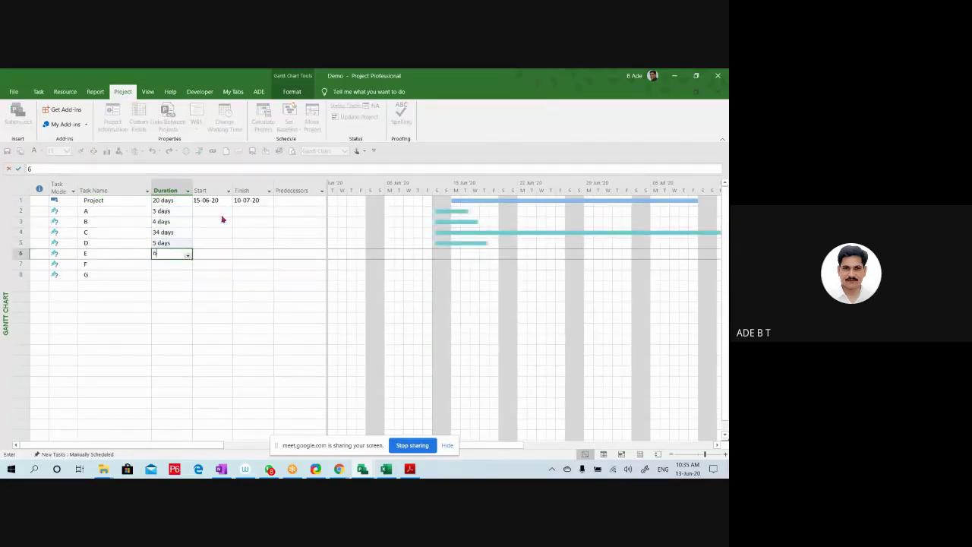
Correct the duration of task C to 5 days and set F to 5 days and G to 6 days
{"action": "left_click", "coordinate": [173, 234]}
{"action": "type", "text": "5"}
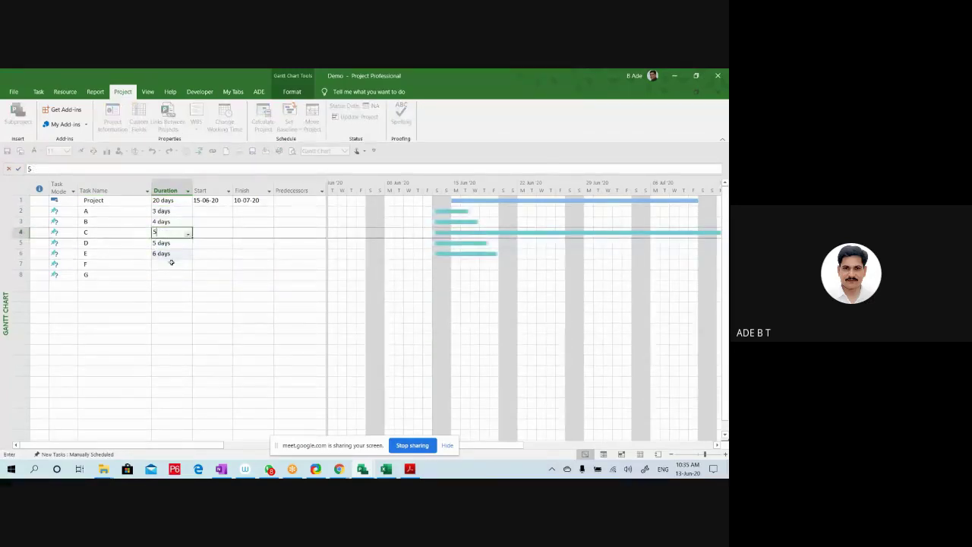
{"action": "left_click", "coordinate": [171, 262]}
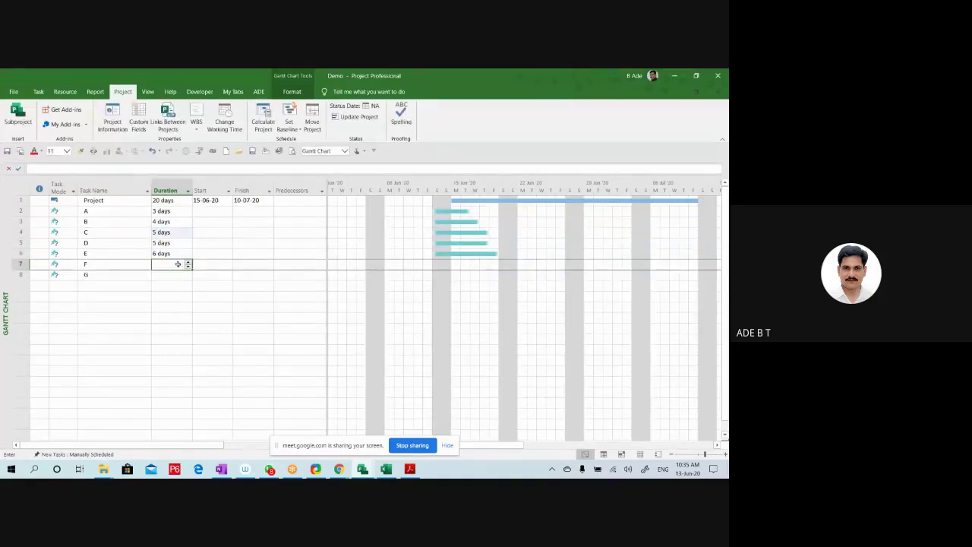
{"action": "type", "text": "5"}
{"action": "key", "text": "Return"}
{"action": "type", "text": "6 days"}
{"action": "key", "text": "Return"}
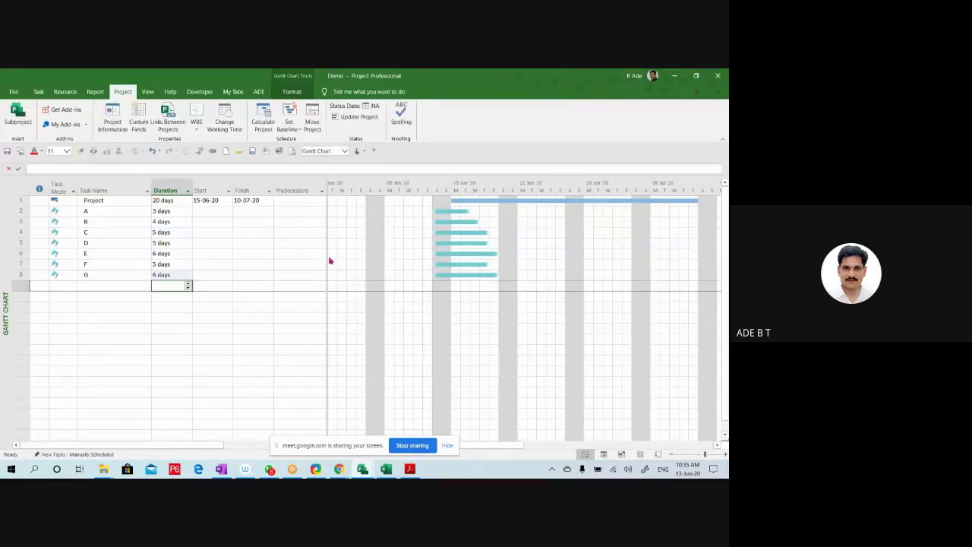
Link the task bars finish-to-start in the Gantt chart: A to B and C, B to D, C to E, D to F, and F to G
{"action": "left_click_drag", "start_coordinate": [327, 259], "coordinate": [132, 255]}
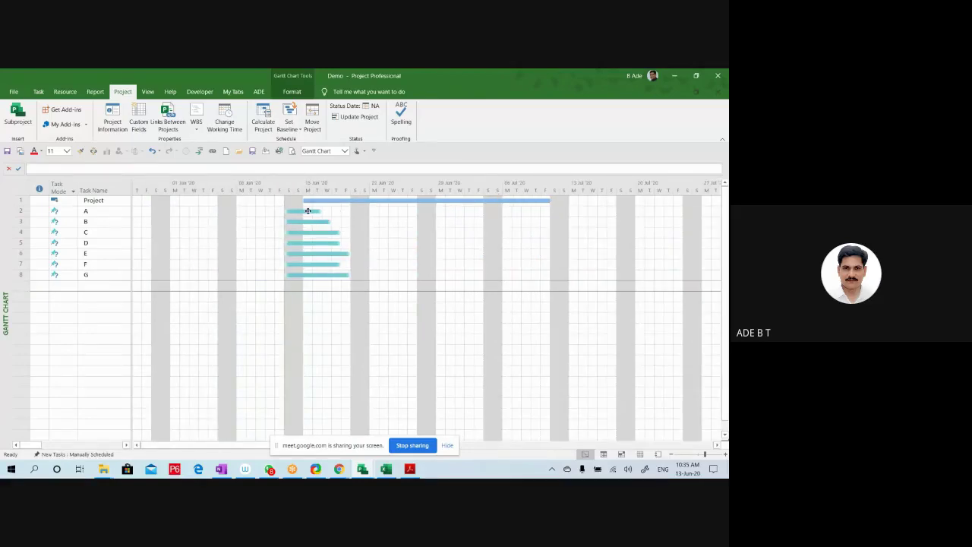
{"action": "left_click_drag", "start_coordinate": [308, 211], "coordinate": [329, 257]}
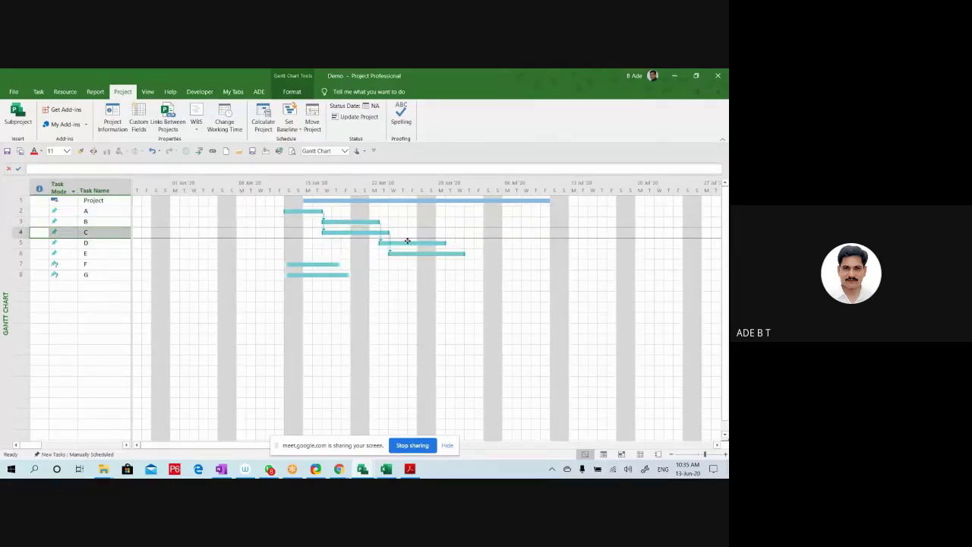
{"action": "left_click_drag", "start_coordinate": [407, 240], "coordinate": [331, 264]}
{"action": "left_click_drag", "start_coordinate": [473, 265], "coordinate": [346, 276]}
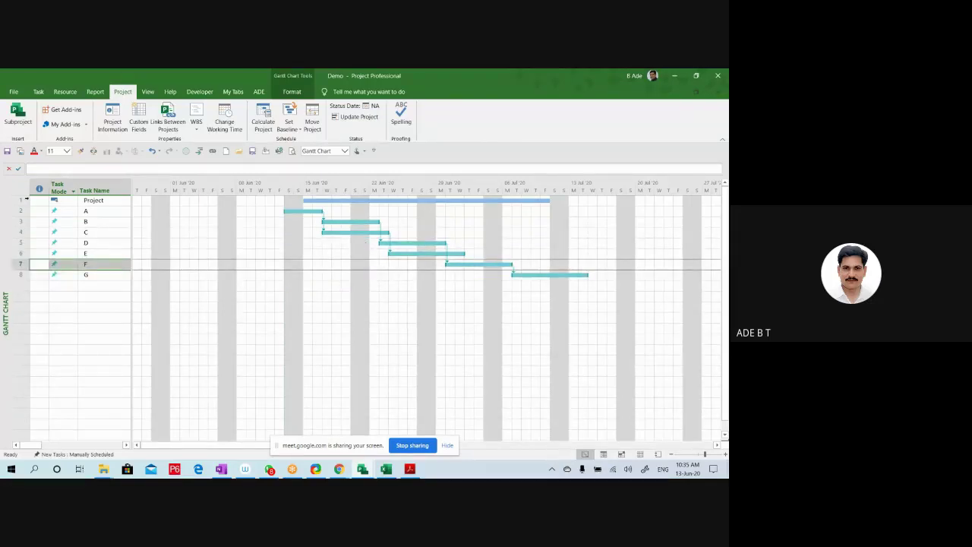
Set new tasks to Auto Scheduled and switch all existing tasks, including Project, to Manually Scheduled
{"action": "left_click", "coordinate": [21, 186]}
{"action": "left_click", "coordinate": [106, 455]}
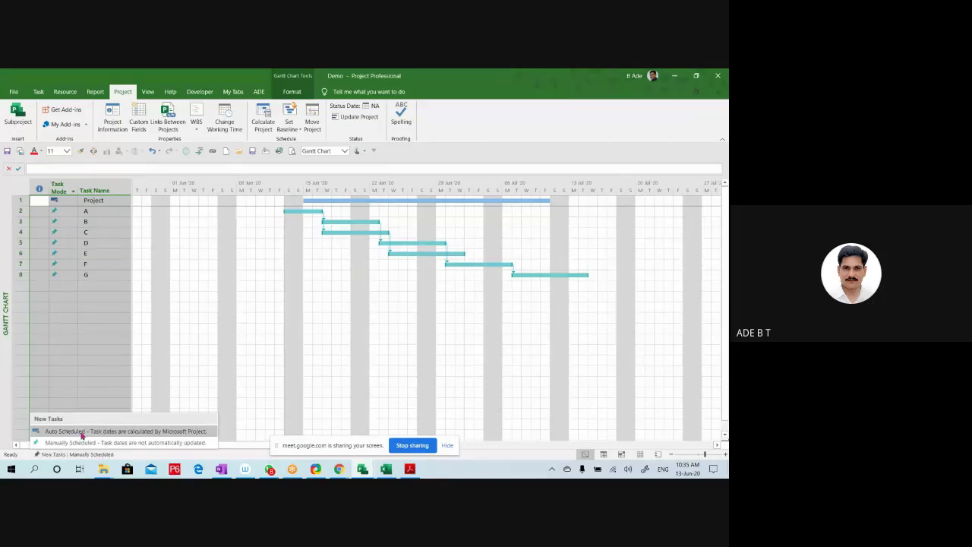
{"action": "left_click", "coordinate": [82, 431]}
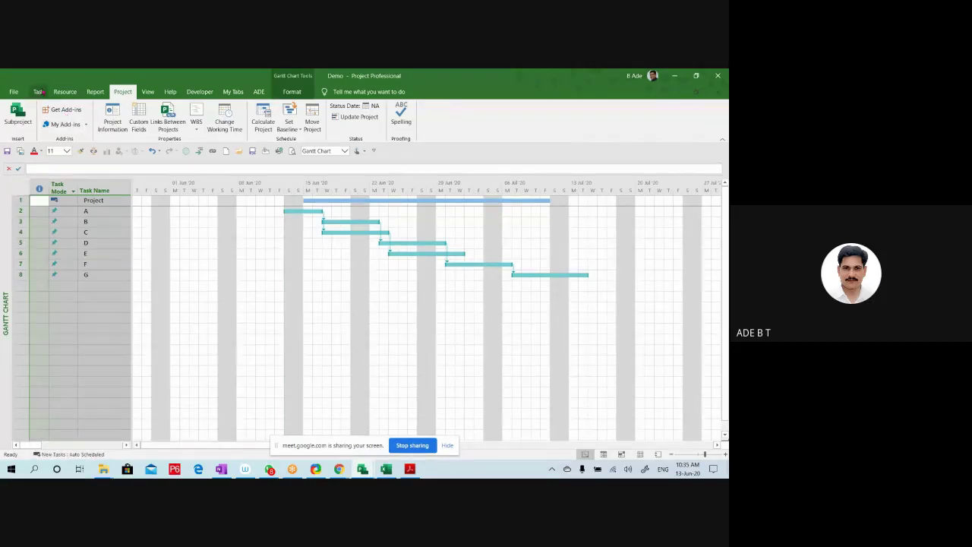
{"action": "left_click", "coordinate": [38, 91]}
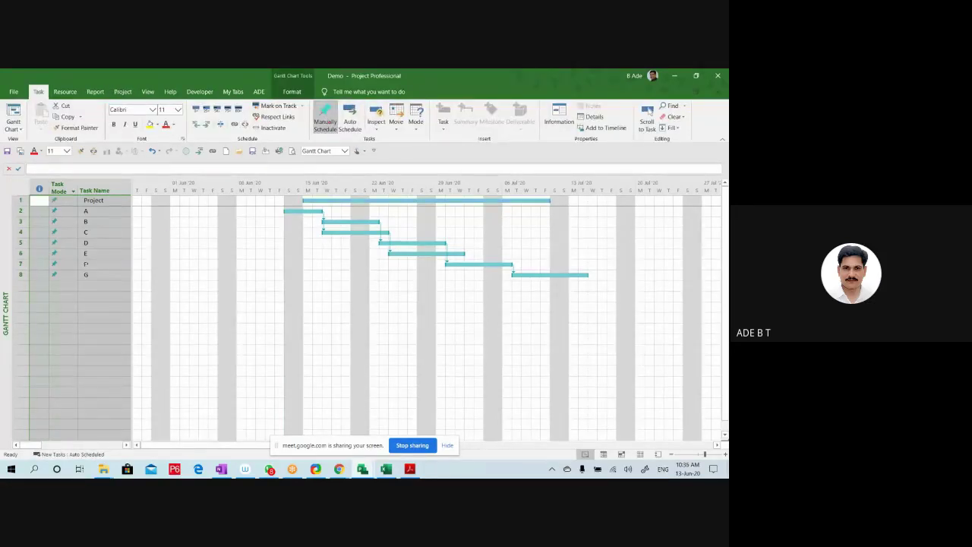
{"action": "left_click", "coordinate": [72, 316]}
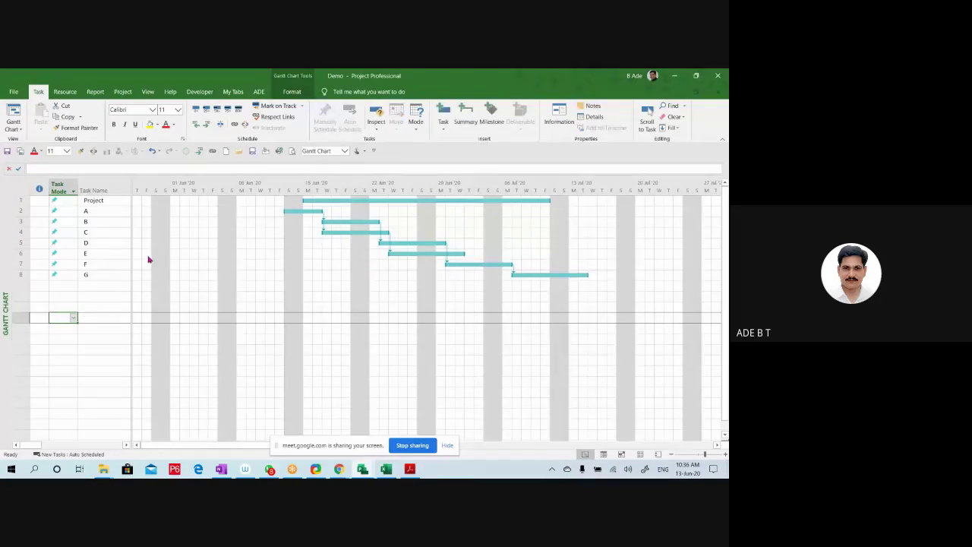
Set the duration of task G to 10 days
{"action": "left_click_drag", "start_coordinate": [130, 256], "coordinate": [323, 256]}
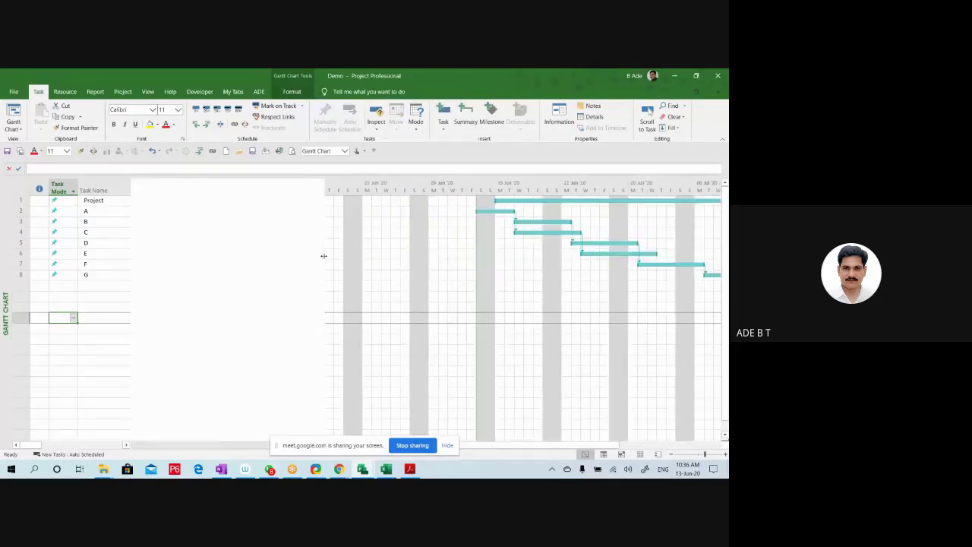
{"action": "left_click", "coordinate": [145, 355]}
{"action": "left_click", "coordinate": [166, 278]}
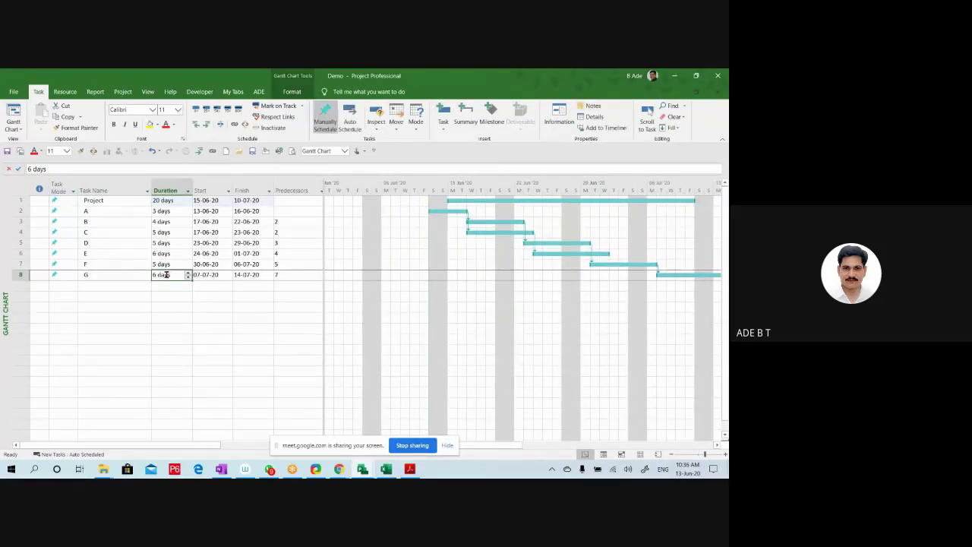
{"action": "type", "text": "10"}
{"action": "left_click", "coordinate": [171, 328]}
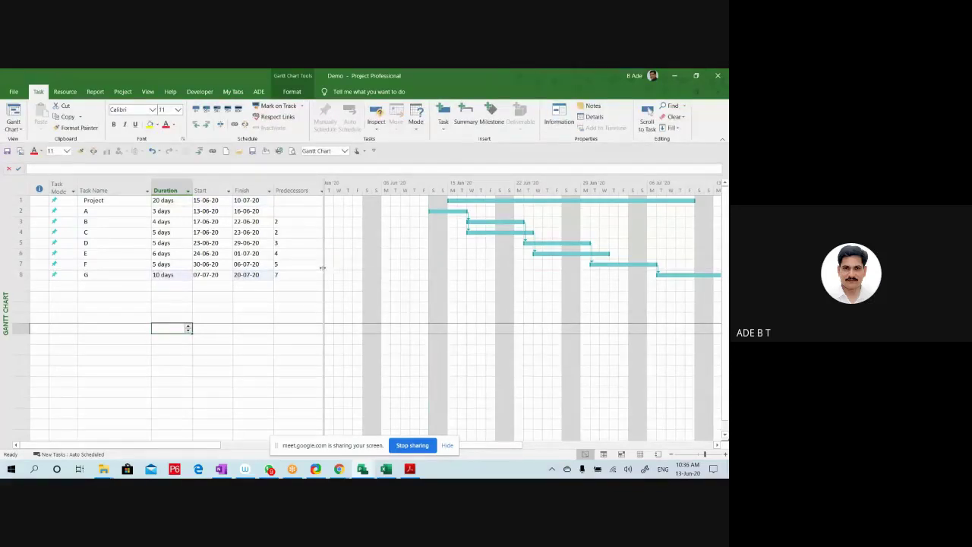
Indent tasks A through G as subtasks of the Project task
{"action": "left_click_drag", "start_coordinate": [322, 267], "coordinate": [178, 267]}
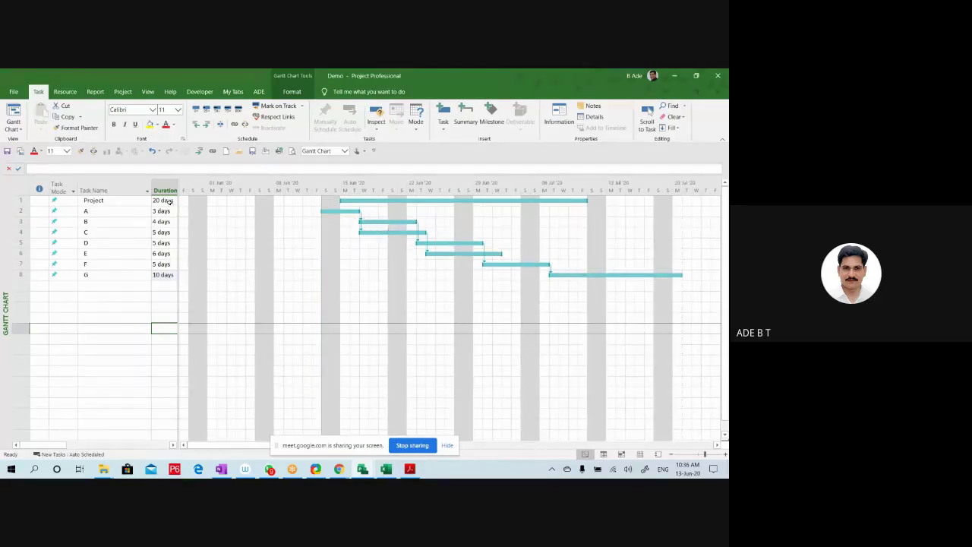
{"action": "left_click_drag", "start_coordinate": [95, 211], "coordinate": [99, 278]}
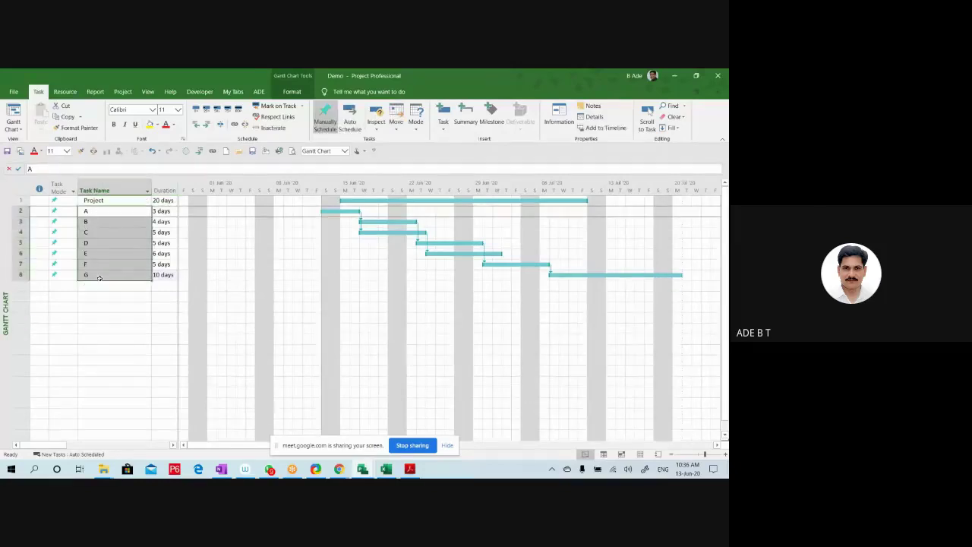
{"action": "key", "text": "alt+shift+Right"}
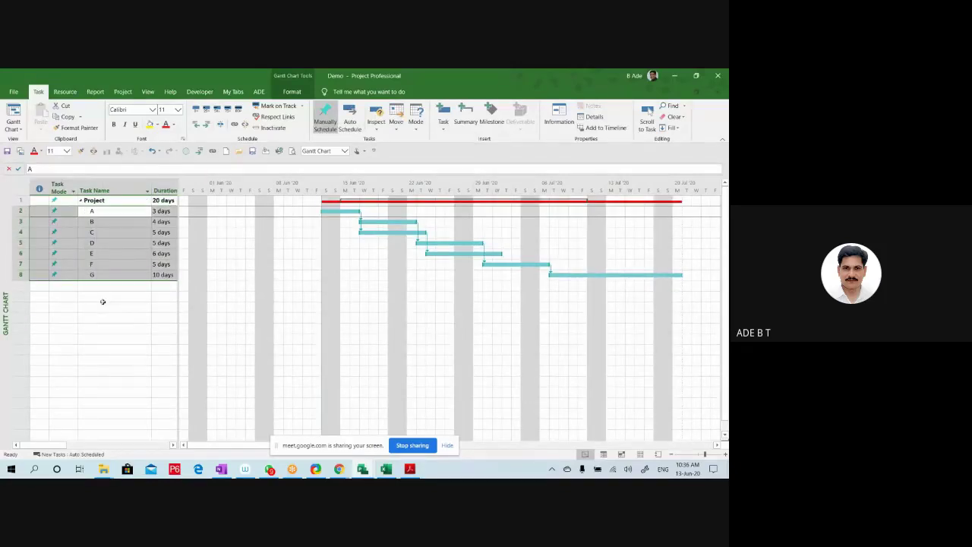
{"action": "left_click", "coordinate": [99, 319]}
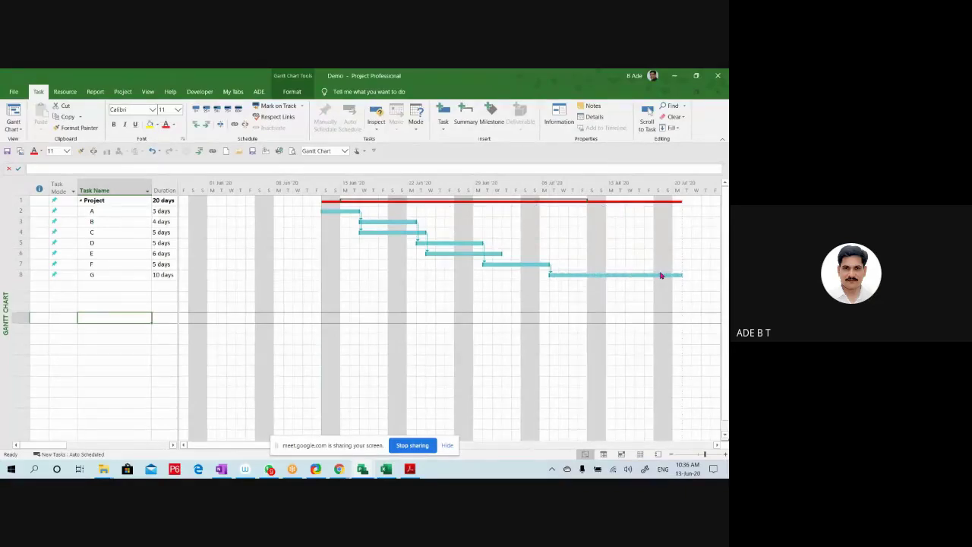
Set the duration of task G back to 6 days
{"action": "left_click", "coordinate": [172, 276]}
{"action": "type", "text": "6"}
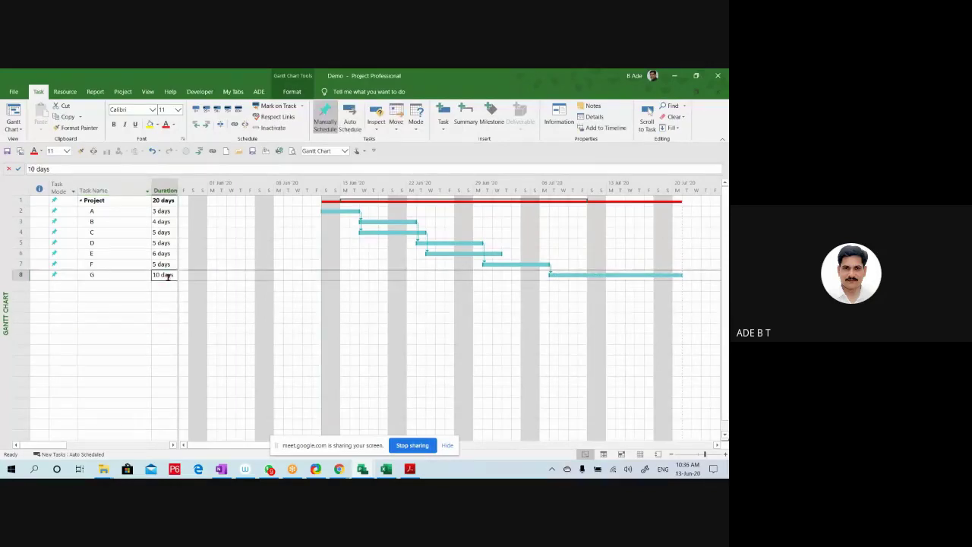
{"action": "key", "text": "Return"}
{"action": "left_click", "coordinate": [133, 332]}
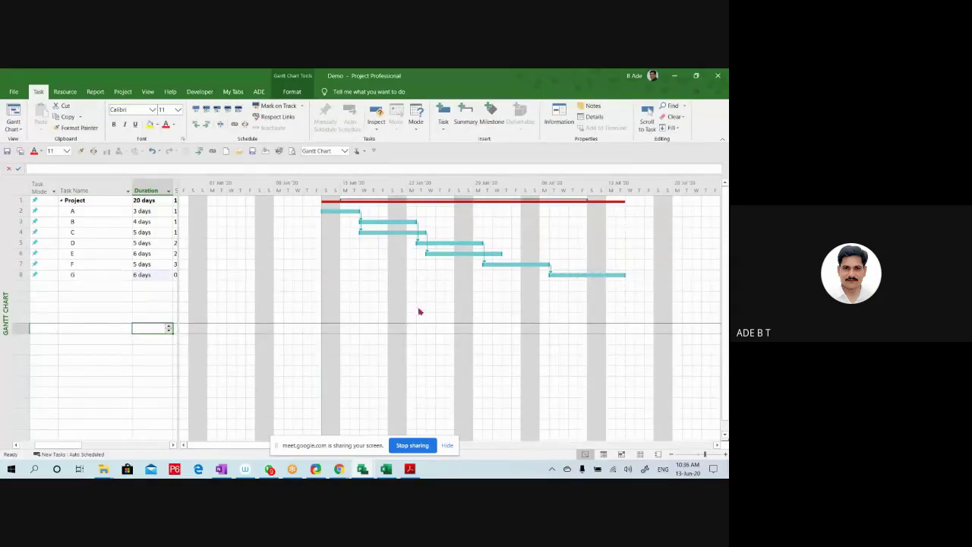
Set the lag of the D to F dependency to -3 days and of the F to G dependency to -2 days
{"action": "double_click", "coordinate": [485, 264]}
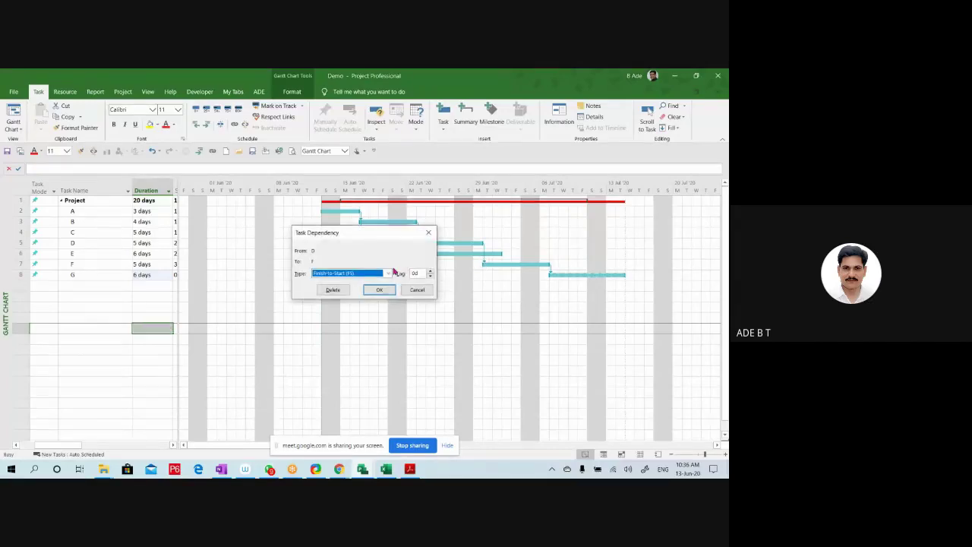
{"action": "left_click", "coordinate": [430, 277]}
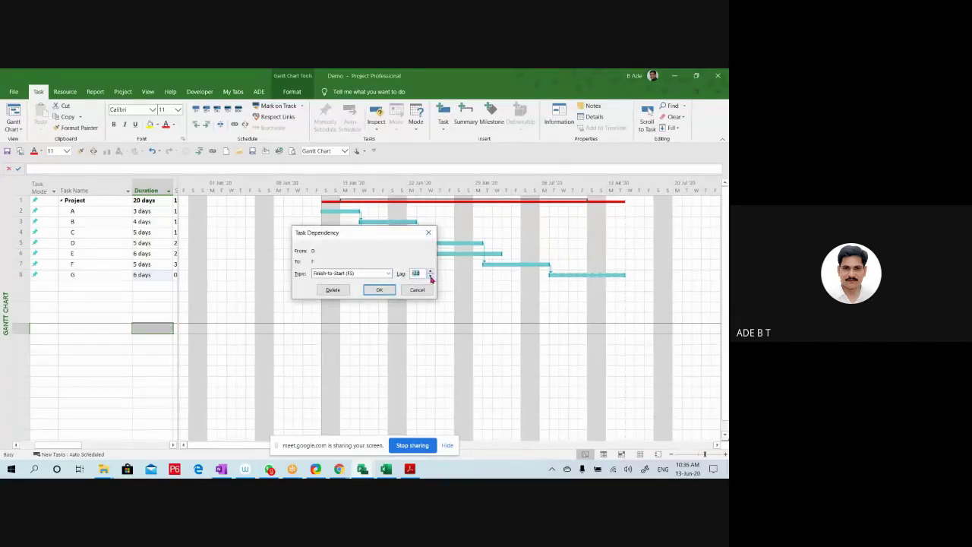
{"action": "left_click", "coordinate": [379, 290]}
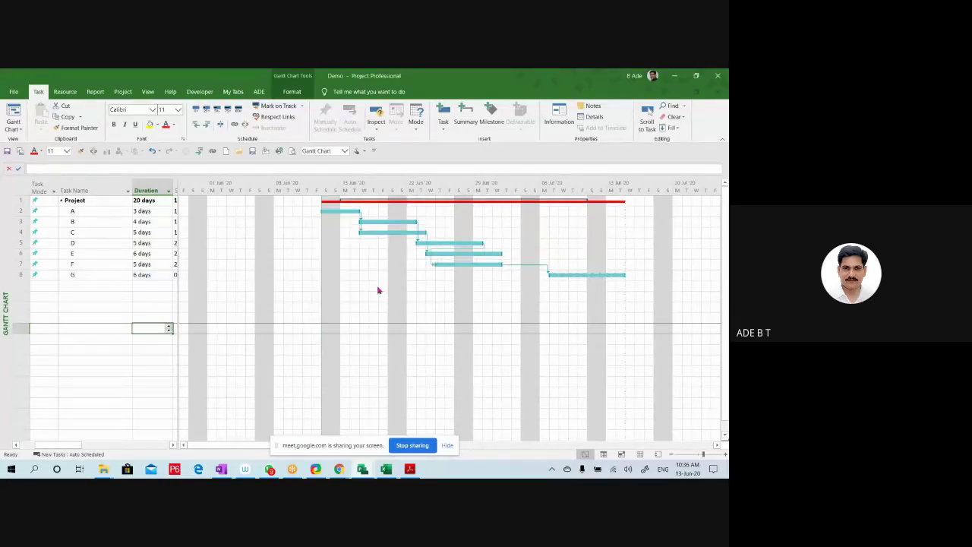
{"action": "double_click", "coordinate": [549, 270]}
{"action": "left_click", "coordinate": [430, 276]}
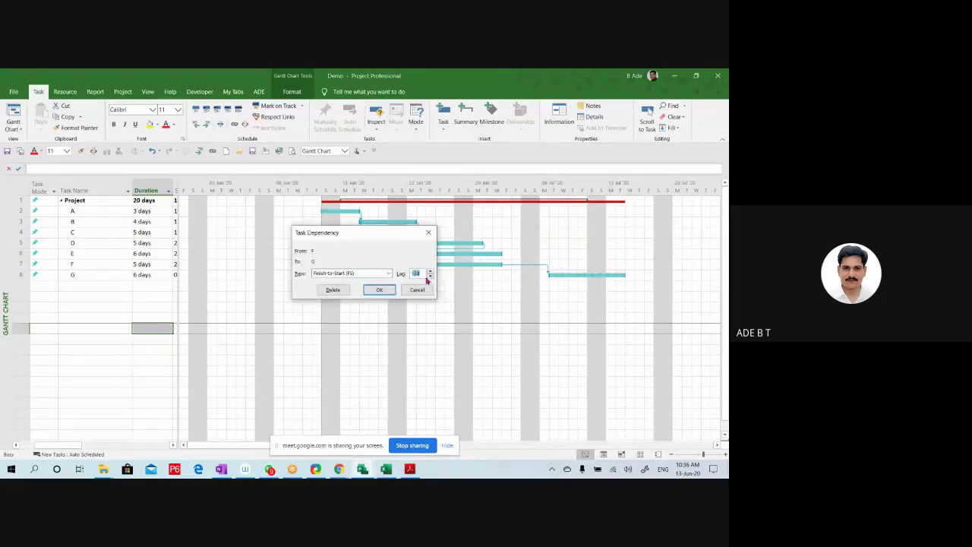
{"action": "left_click", "coordinate": [379, 290]}
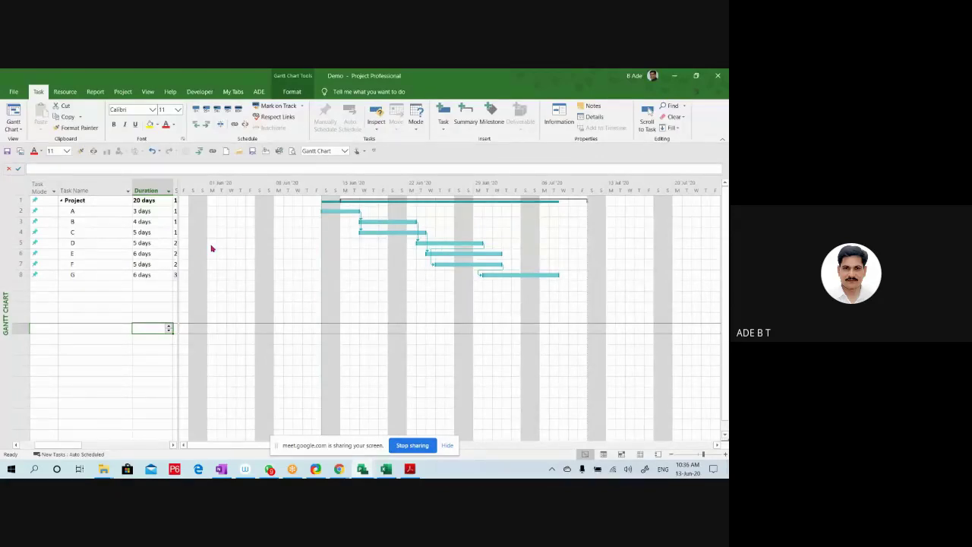
{"action": "left_click_drag", "start_coordinate": [179, 247], "coordinate": [327, 246]}
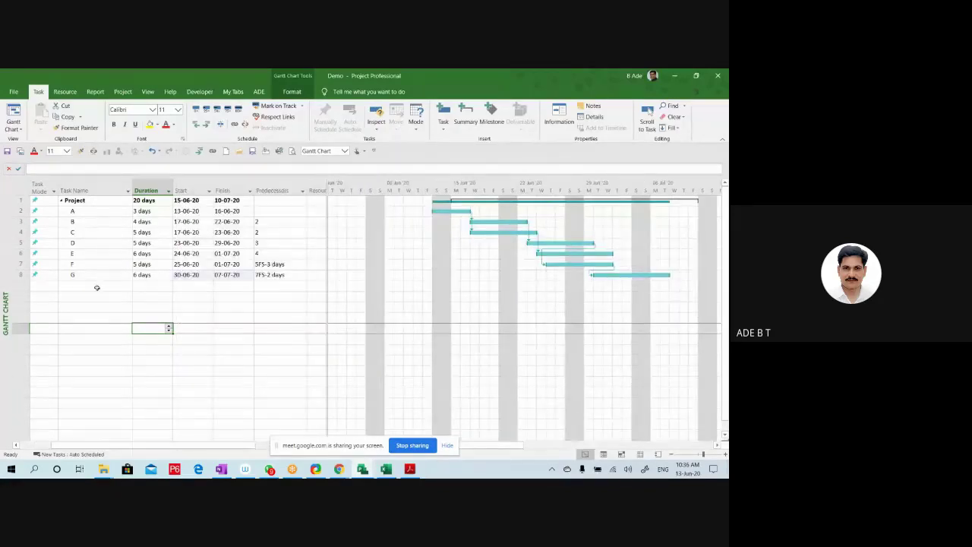
{"action": "left_click", "coordinate": [99, 287]}
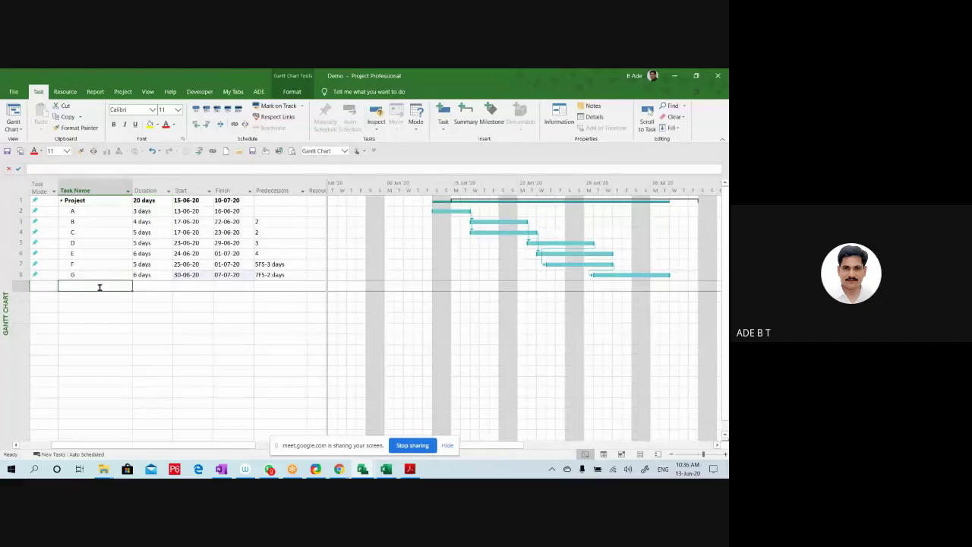
{"action": "left_click", "coordinate": [95, 326]}
{"action": "left_click", "coordinate": [110, 357]}
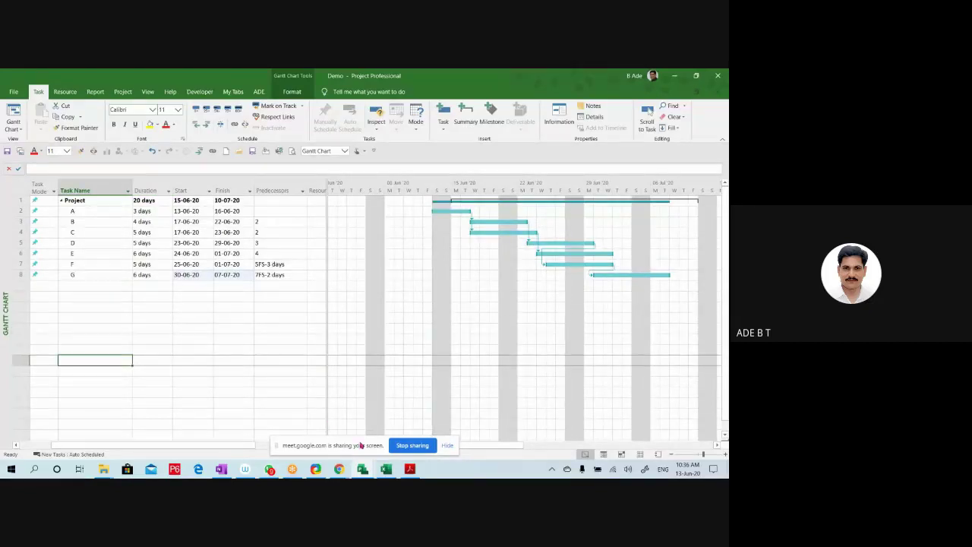
Switch to the Club House project and examine its auto scheduled task bars, selecting the Reinforcement works for Piles task
{"action": "mouse_move", "coordinate": [368, 473]}
{"action": "left_click", "coordinate": [253, 439]}
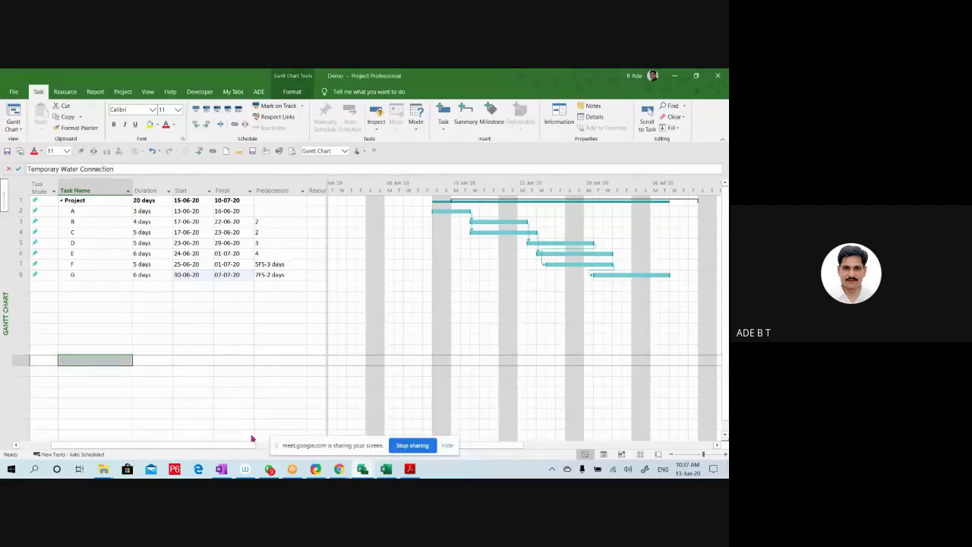
{"action": "left_click", "coordinate": [178, 316]}
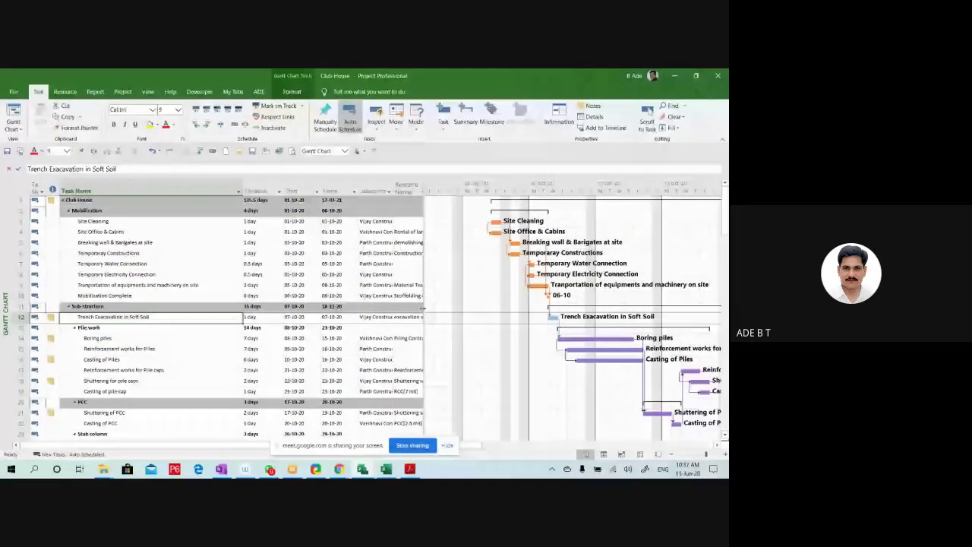
{"action": "left_click_drag", "start_coordinate": [424, 309], "coordinate": [267, 306]}
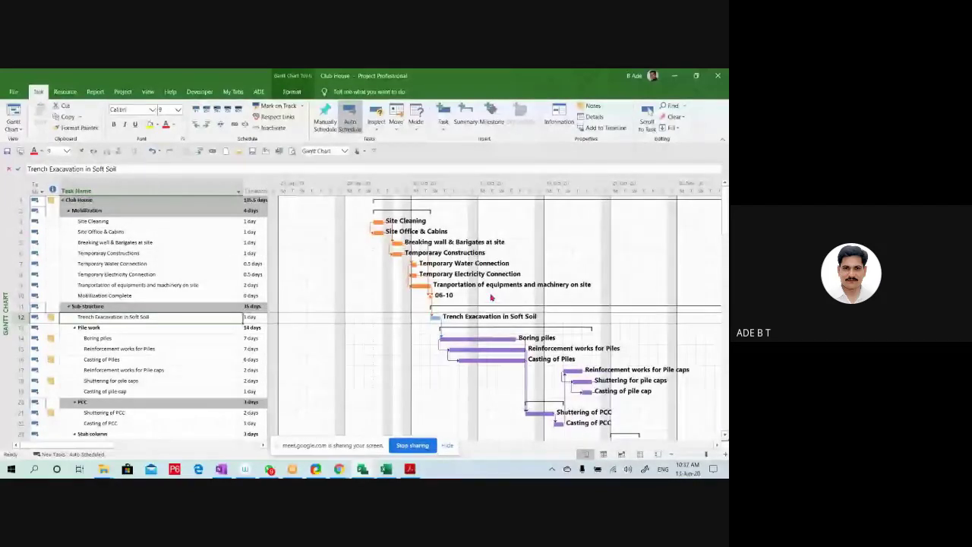
{"action": "left_click", "coordinate": [482, 348]}
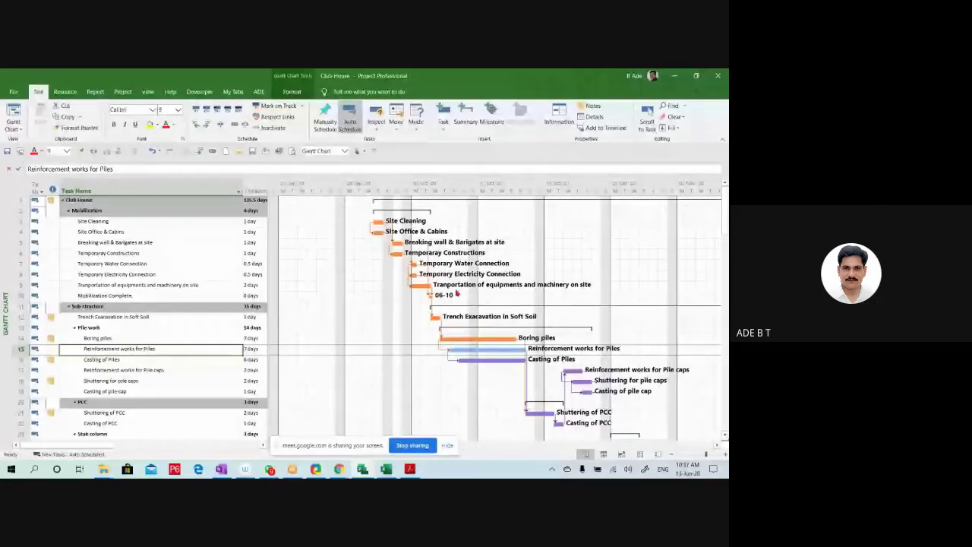
Examine the auto scheduled bars and dependencies of the pile work, PCC and stub column tasks in the Gantt chart
{"action": "left_click", "coordinate": [155, 393]}
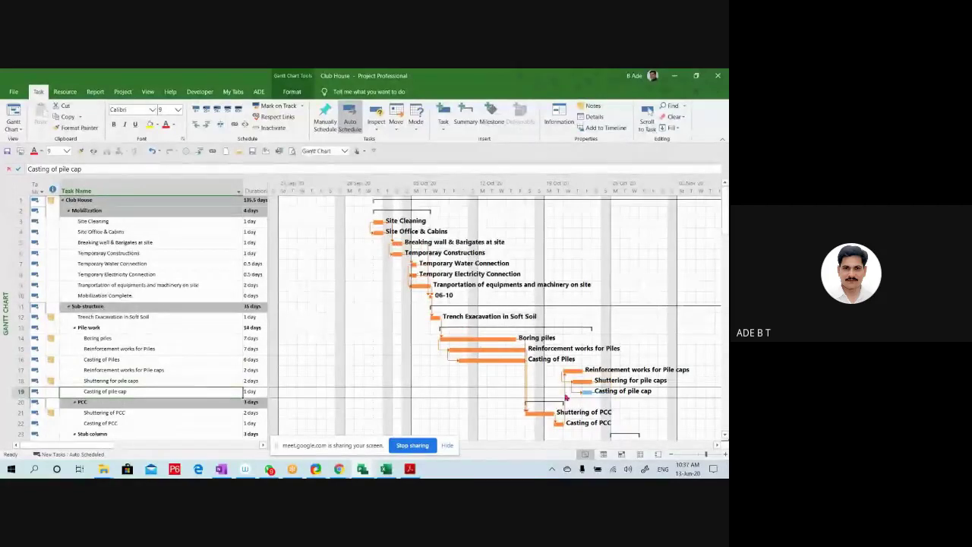
{"action": "left_click", "coordinate": [136, 423]}
{"action": "scroll", "coordinate": [135, 423], "scroll_direction": "down", "scroll_amount": 1}
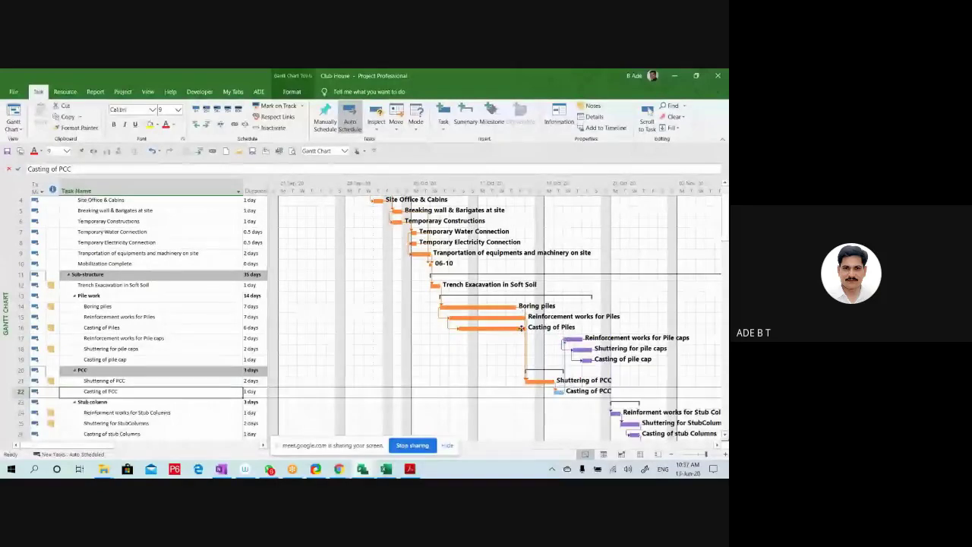
{"action": "scroll", "coordinate": [549, 377], "scroll_direction": "up", "scroll_amount": 1}
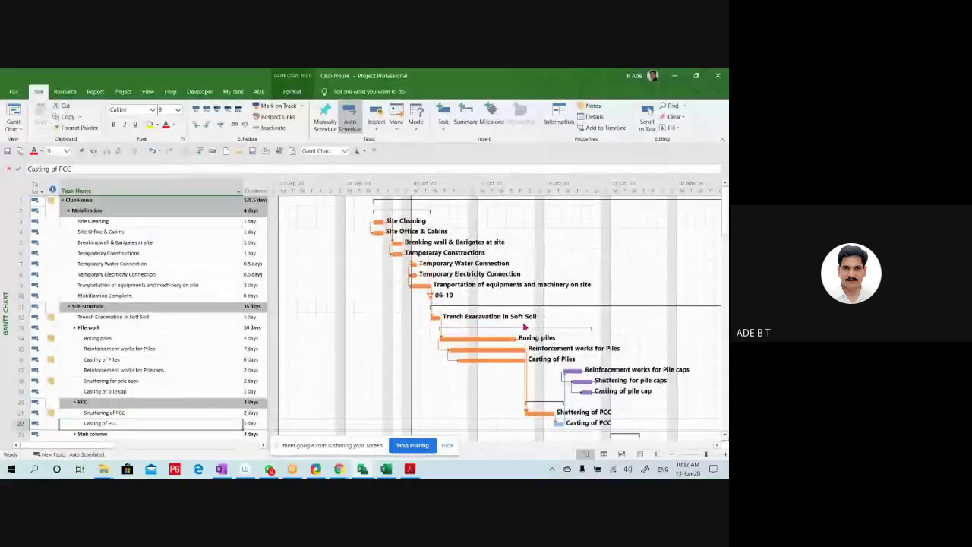
{"action": "scroll", "coordinate": [548, 377], "scroll_direction": "down", "scroll_amount": 1}
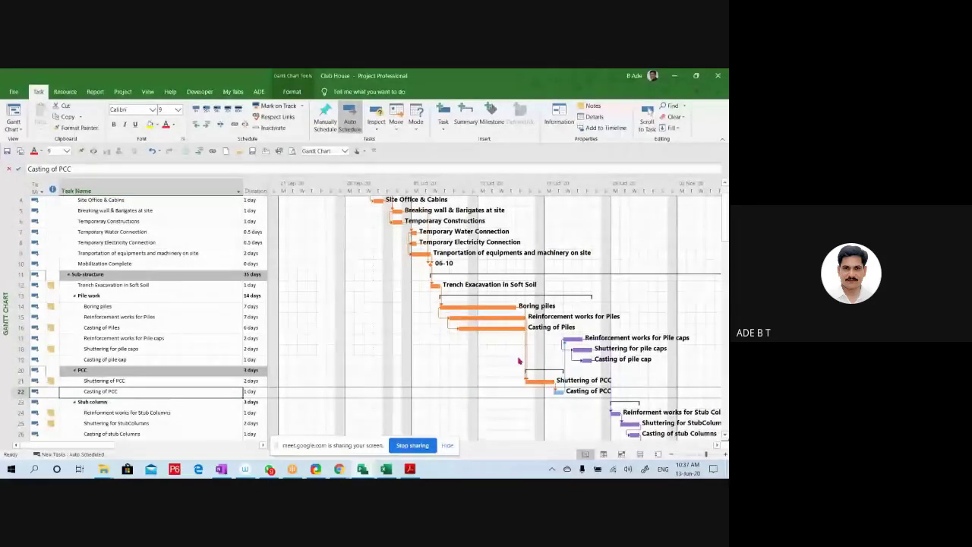
{"action": "scroll", "coordinate": [444, 308], "scroll_direction": "up", "scroll_amount": 1}
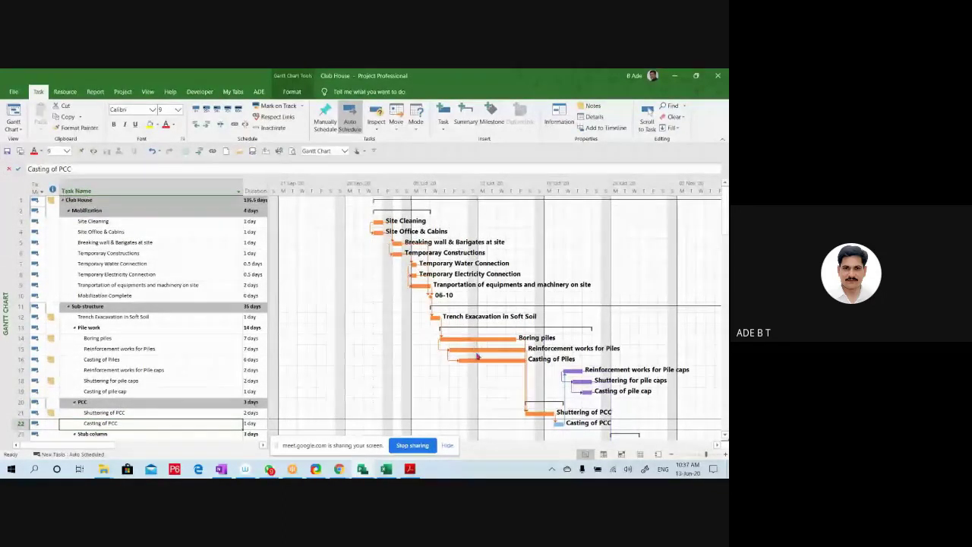
{"action": "scroll", "coordinate": [482, 358], "scroll_direction": "down", "scroll_amount": 2}
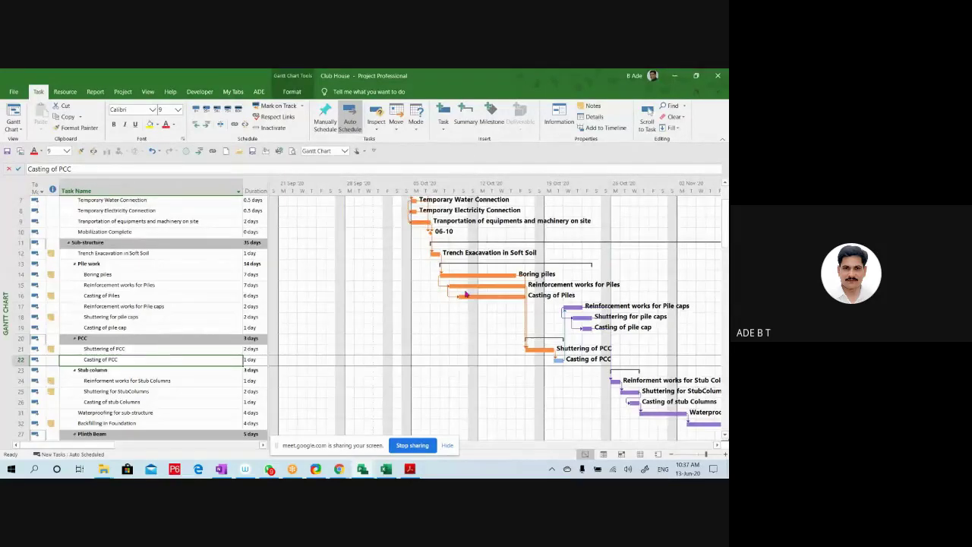
{"action": "scroll", "coordinate": [283, 276], "scroll_direction": "up", "scroll_amount": 2}
Reveal more table columns and set the Changed Cells text style to a golden orange background colour
{"action": "left_click_drag", "start_coordinate": [269, 282], "coordinate": [446, 288]}
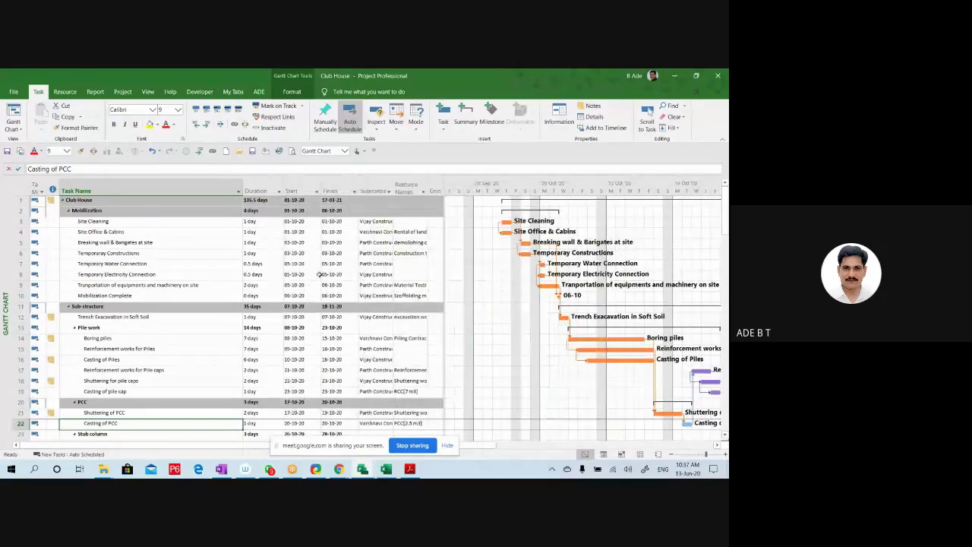
{"action": "left_click", "coordinate": [292, 92]}
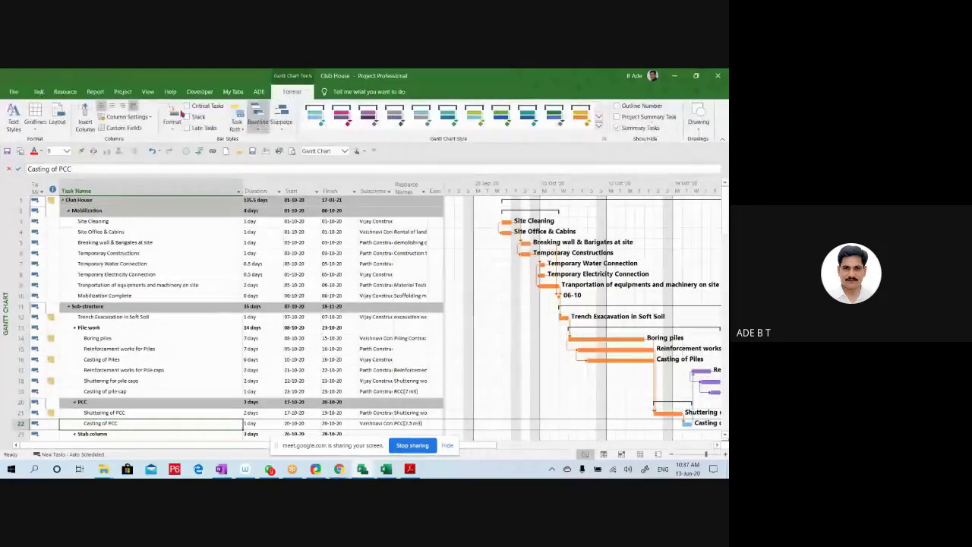
{"action": "left_click", "coordinate": [11, 126]}
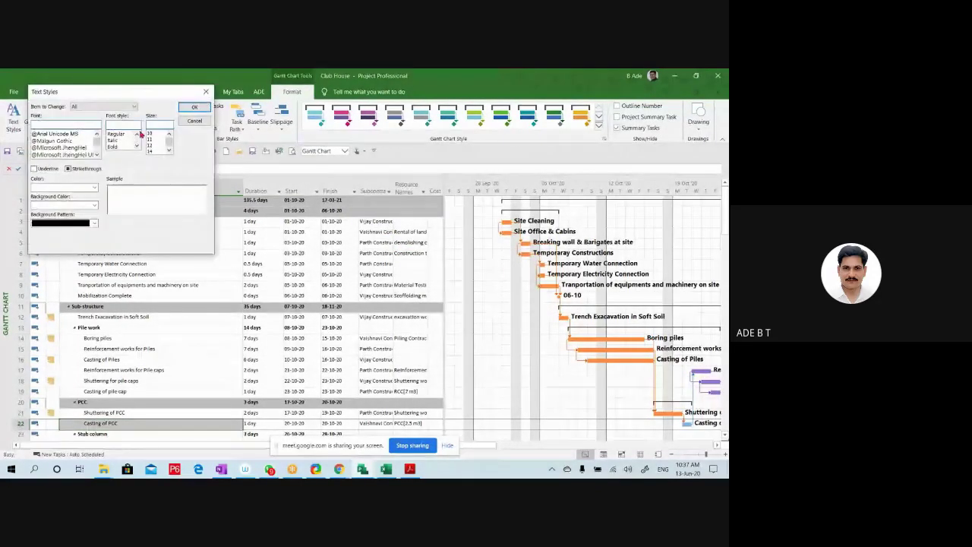
{"action": "left_click", "coordinate": [129, 106]}
{"action": "left_click", "coordinate": [107, 221]}
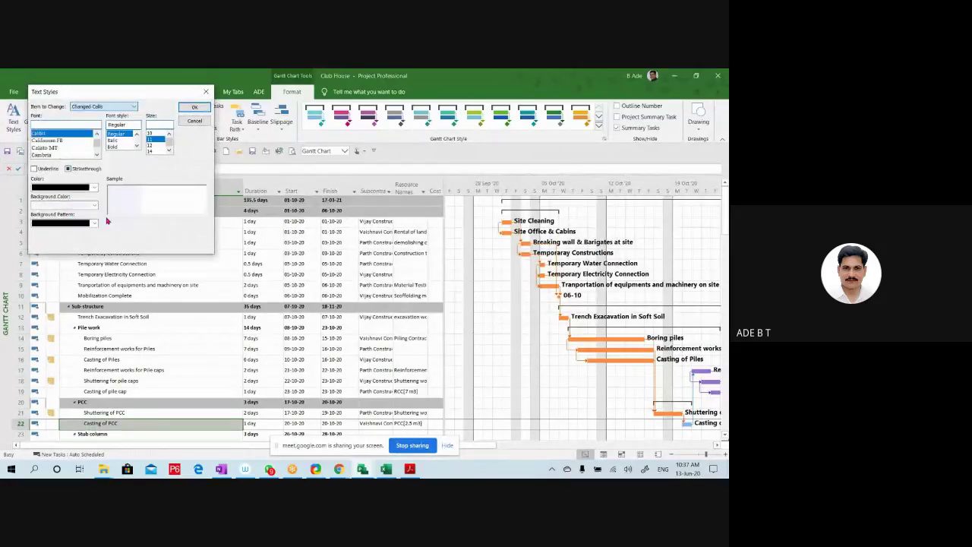
{"action": "left_click", "coordinate": [94, 205]}
{"action": "left_click", "coordinate": [50, 287]}
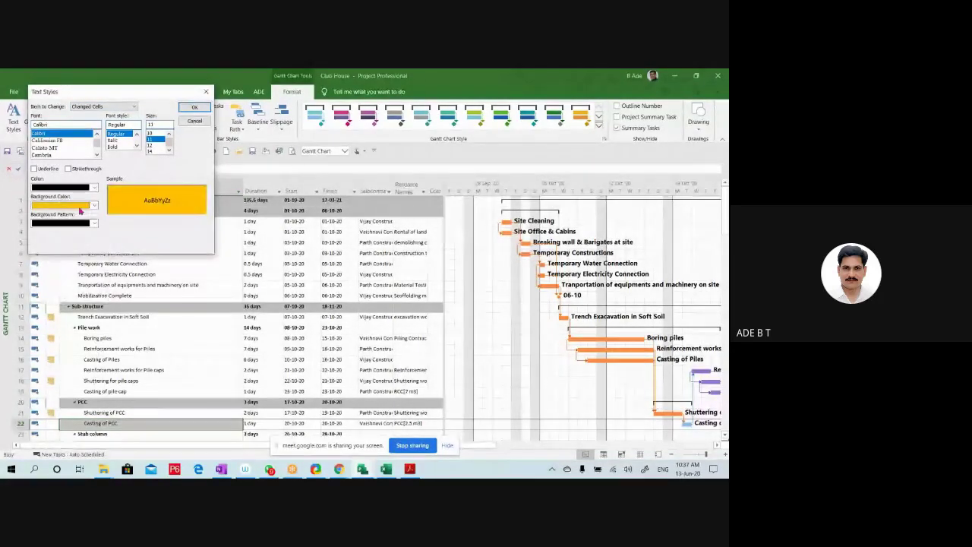
{"action": "left_click", "coordinate": [194, 107]}
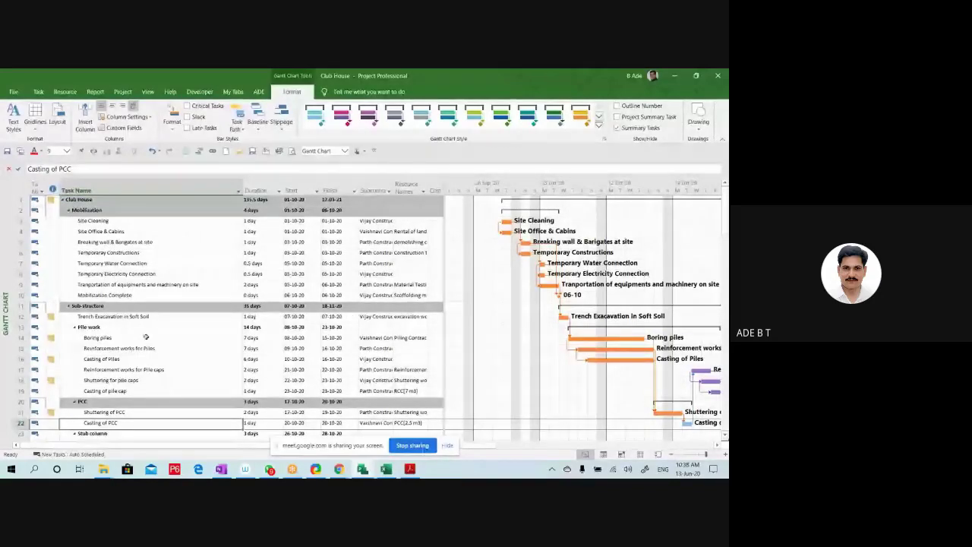
Set the duration of the Casting of PCC task to 3 days and review the highlighted changes across the schedule
{"action": "scroll", "coordinate": [144, 349], "scroll_direction": "down", "scroll_amount": 3}
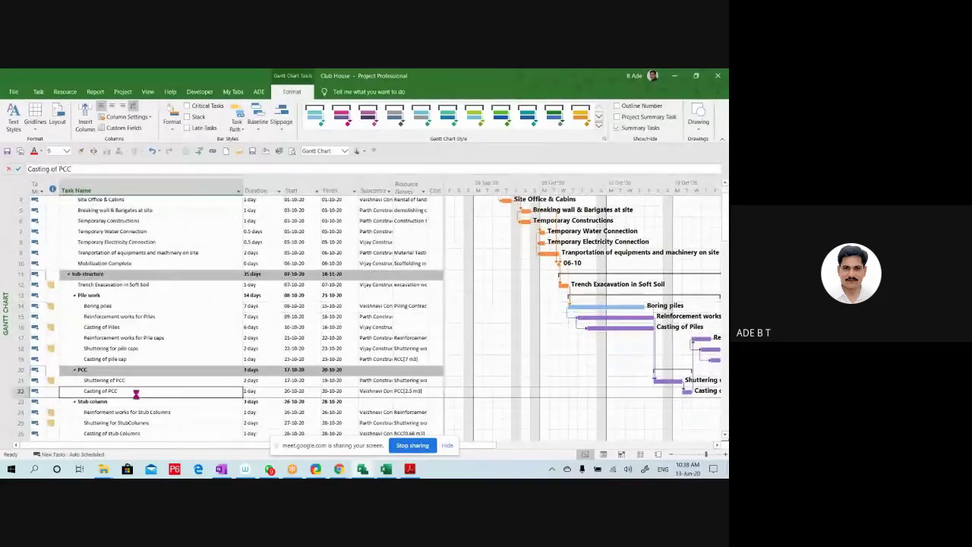
{"action": "left_click", "coordinate": [258, 391]}
{"action": "scroll", "coordinate": [293, 379], "scroll_direction": "down", "scroll_amount": 3}
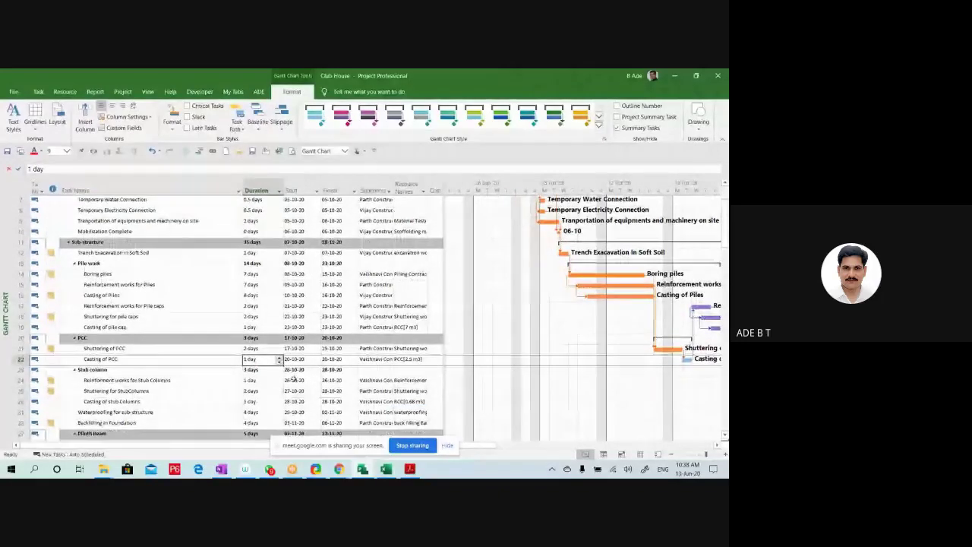
{"action": "left_click", "coordinate": [247, 391]}
{"action": "left_click", "coordinate": [259, 361]}
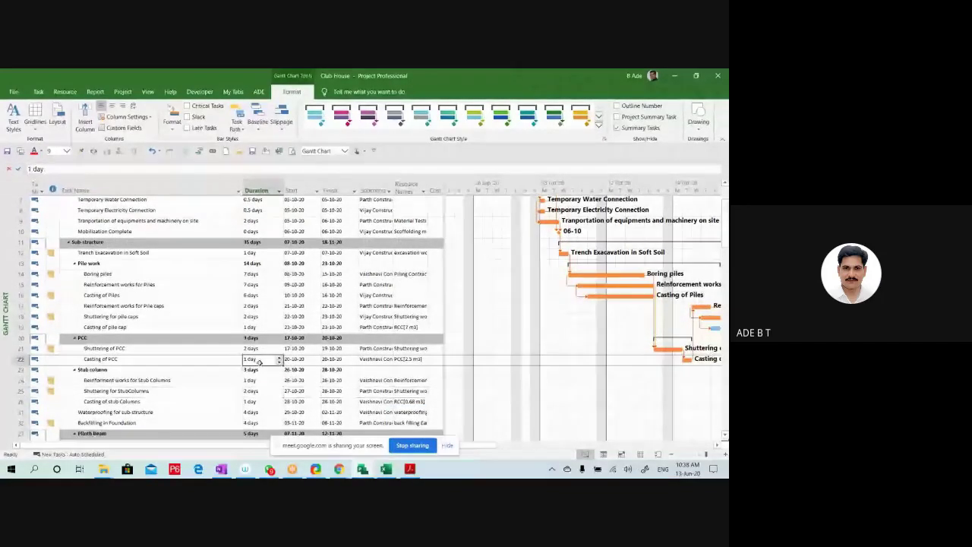
{"action": "type", "text": "3"}
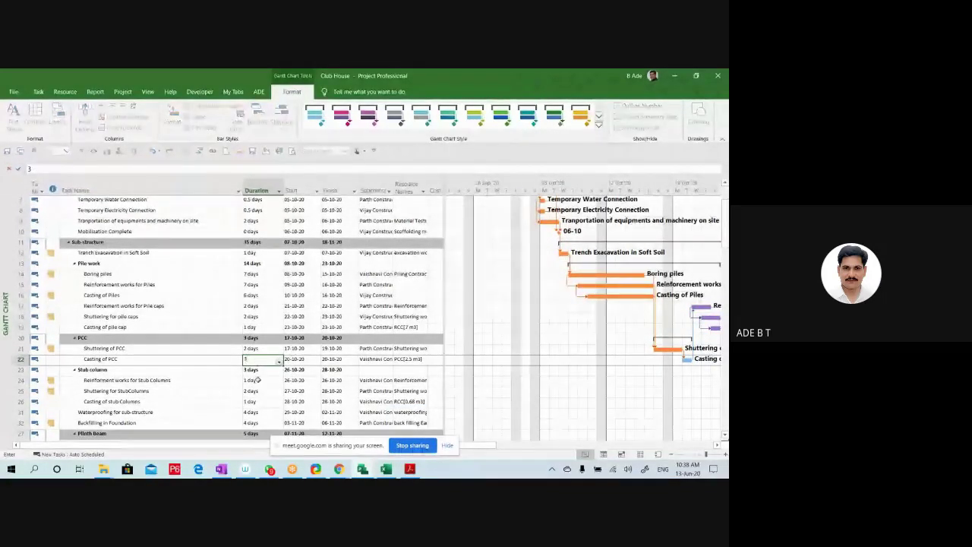
{"action": "left_click", "coordinate": [218, 403]}
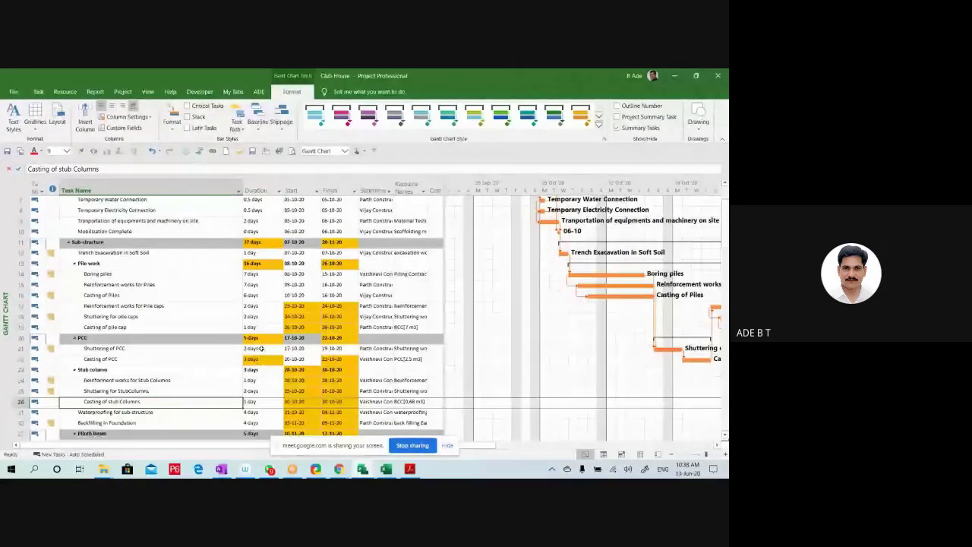
{"action": "scroll", "coordinate": [261, 348], "scroll_direction": "up", "scroll_amount": 2}
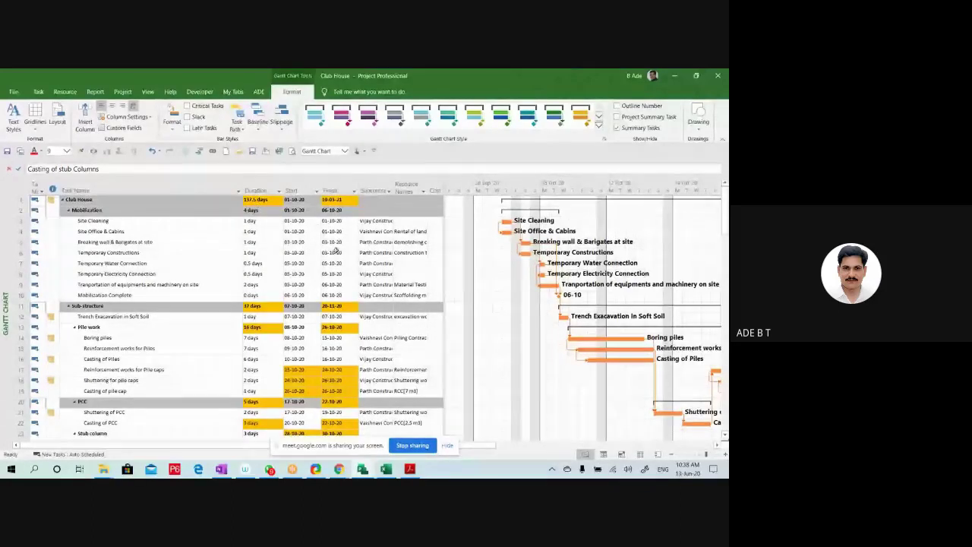
{"action": "scroll", "coordinate": [334, 292], "scroll_direction": "down", "scroll_amount": 2}
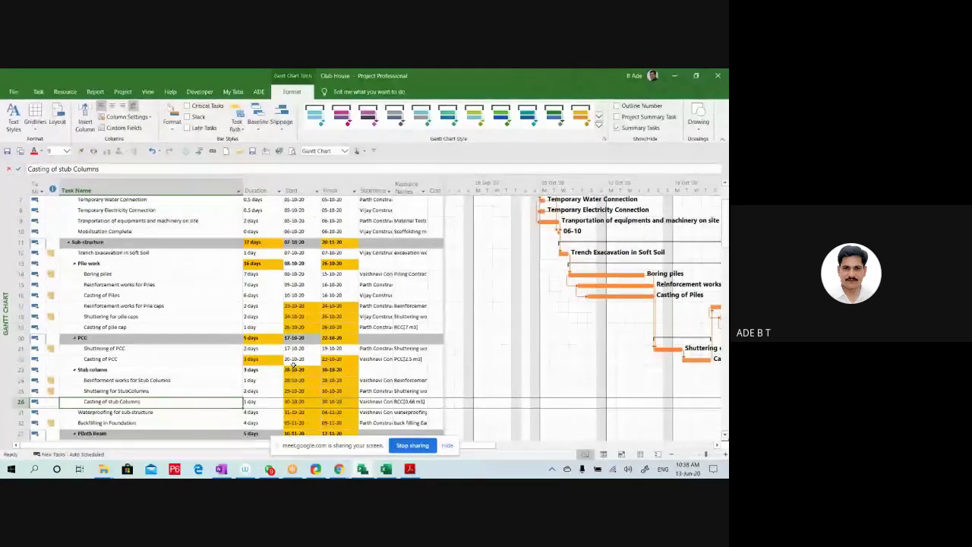
{"action": "left_click", "coordinate": [167, 316]}
{"action": "scroll", "coordinate": [186, 311], "scroll_direction": "up", "scroll_amount": 2}
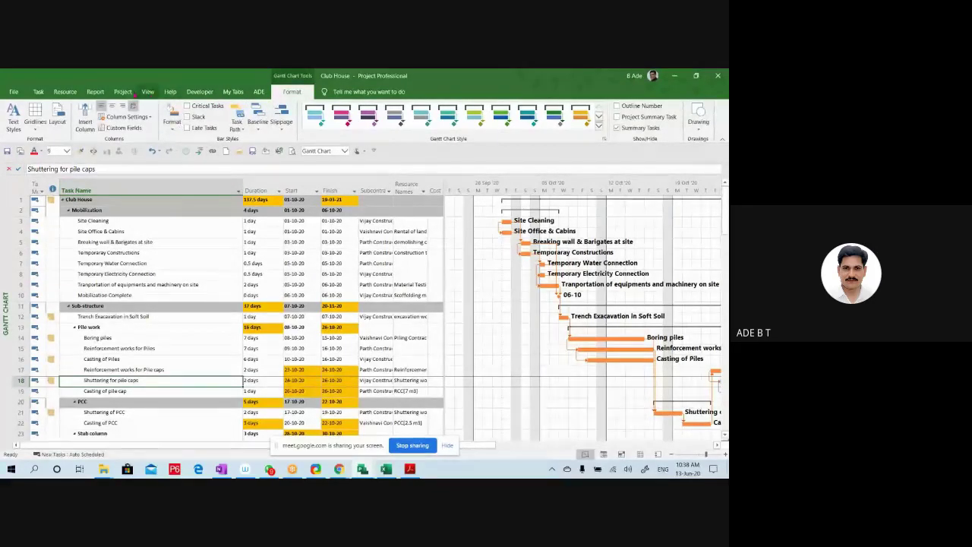
Set the Club House project's start date to 1 June 2020 and check the rescheduled task dates
{"action": "left_click", "coordinate": [148, 92]}
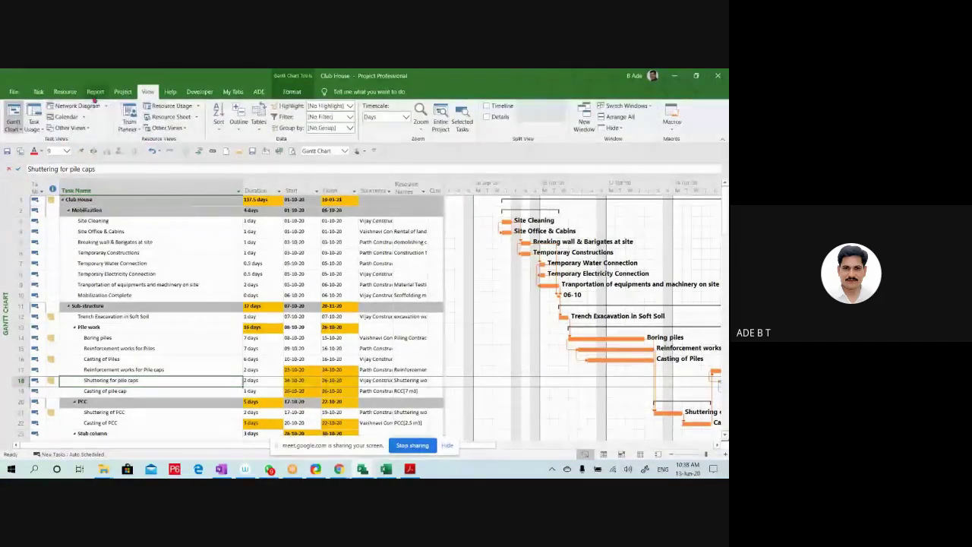
{"action": "left_click", "coordinate": [123, 92]}
{"action": "left_click", "coordinate": [113, 118]}
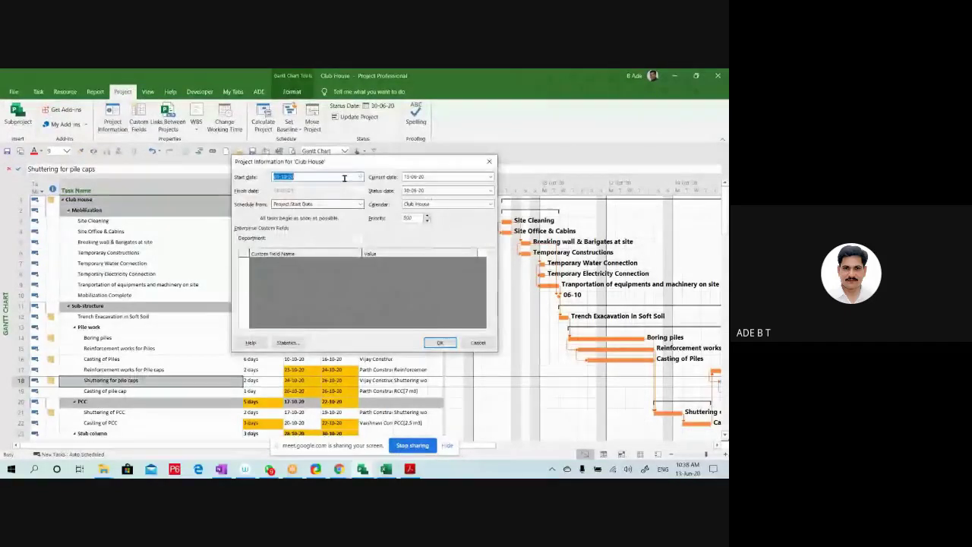
{"action": "left_click", "coordinate": [360, 177]}
{"action": "left_click", "coordinate": [287, 188]}
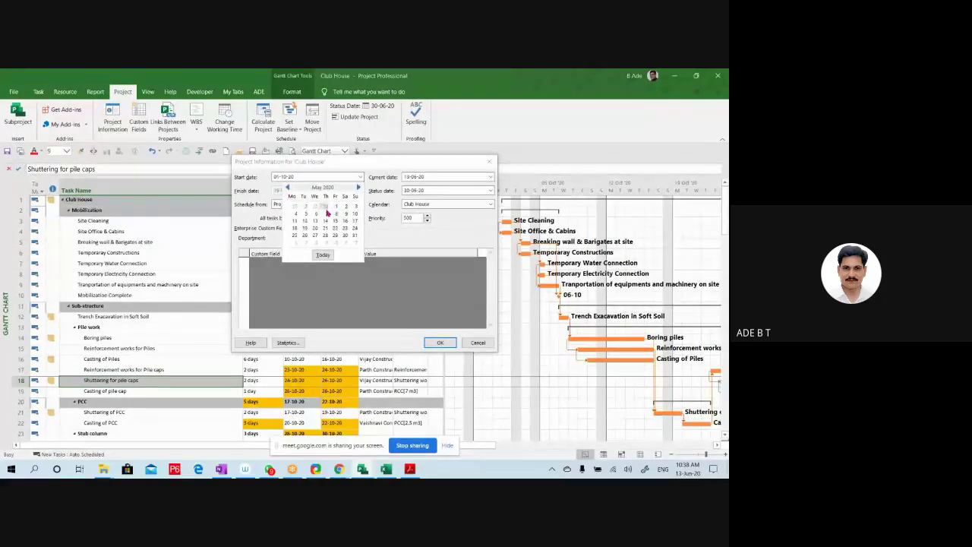
{"action": "left_click", "coordinate": [336, 207]}
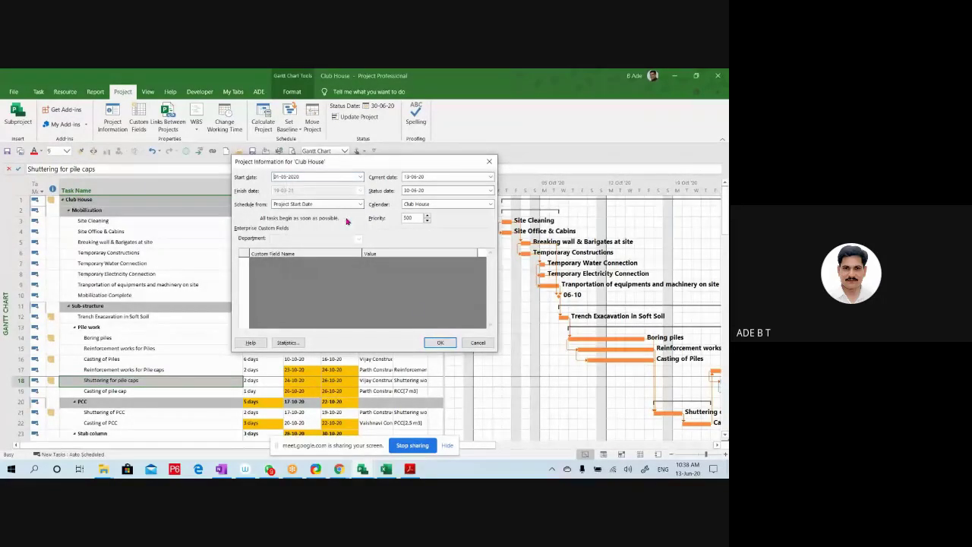
{"action": "left_click", "coordinate": [360, 176]}
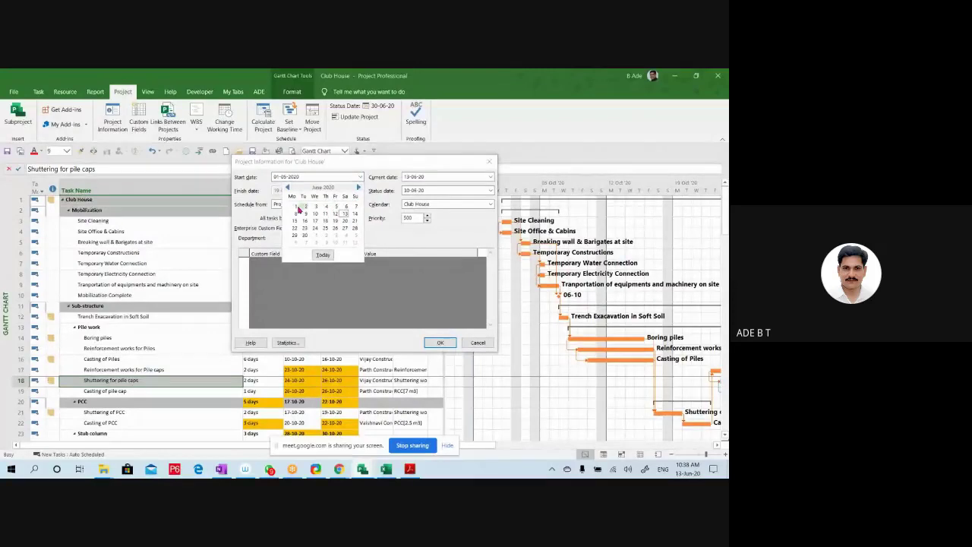
{"action": "left_click", "coordinate": [295, 207]}
{"action": "left_click", "coordinate": [436, 342]}
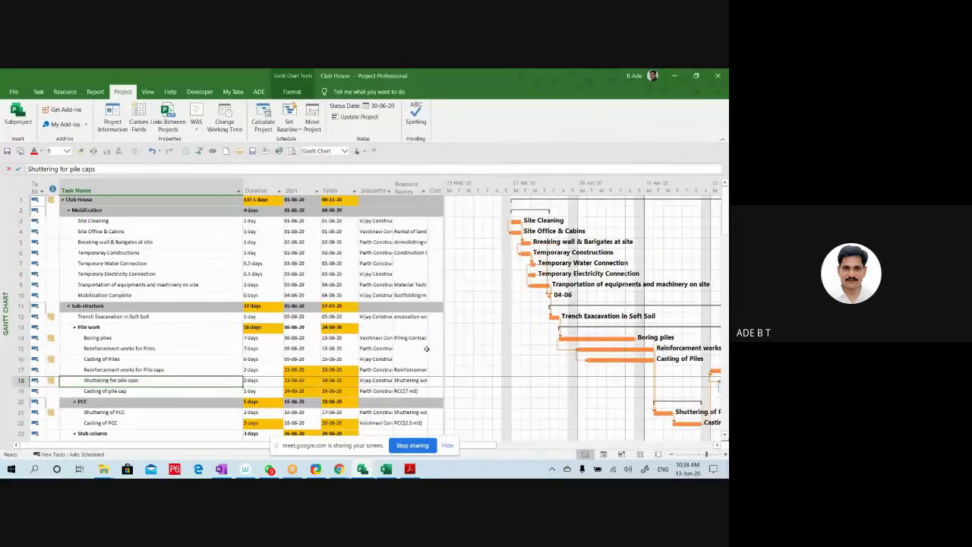
{"action": "left_click", "coordinate": [180, 257]}
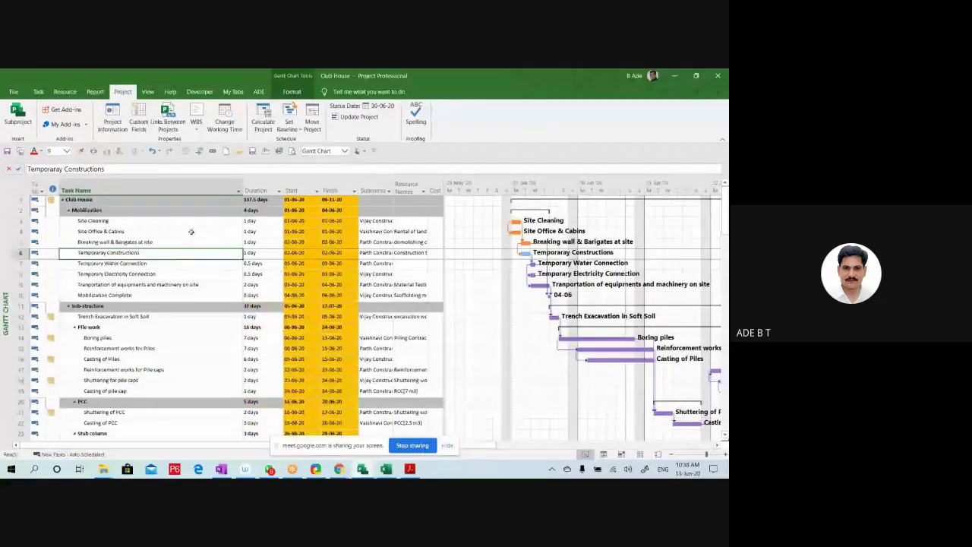
{"action": "left_click", "coordinate": [183, 231]}
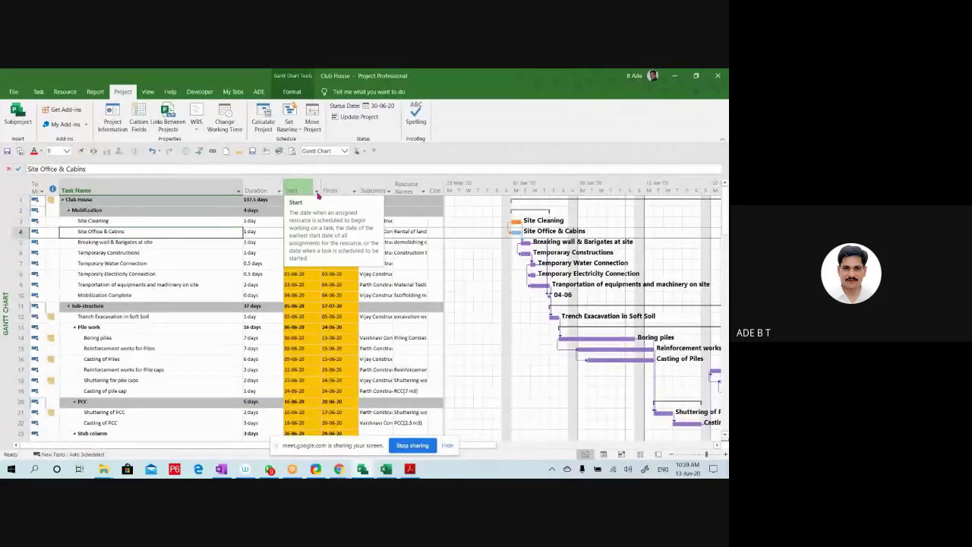
Filter the task list by start date to next week and widen the table to show the Cost column
{"action": "left_click", "coordinate": [318, 193]}
{"action": "mouse_move", "coordinate": [260, 265]}
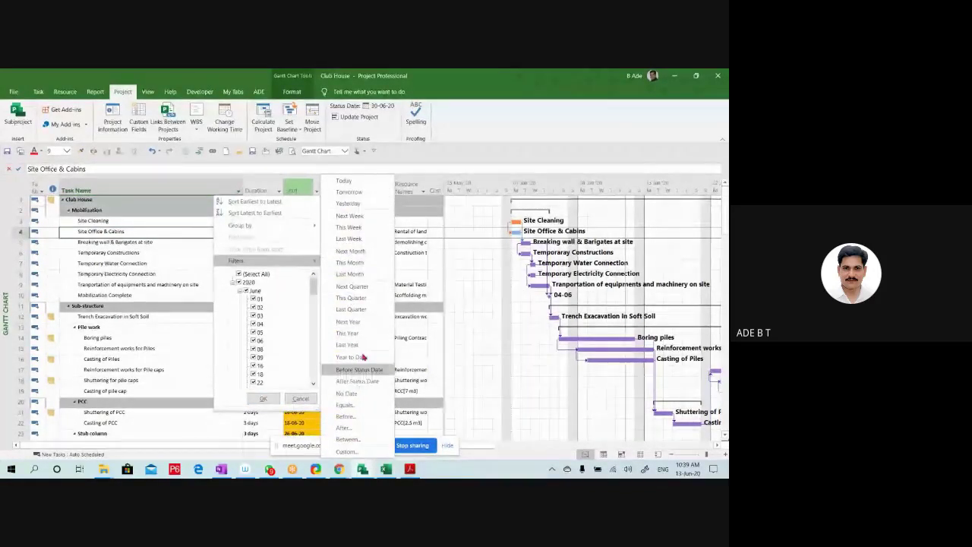
{"action": "left_click", "coordinate": [350, 216]}
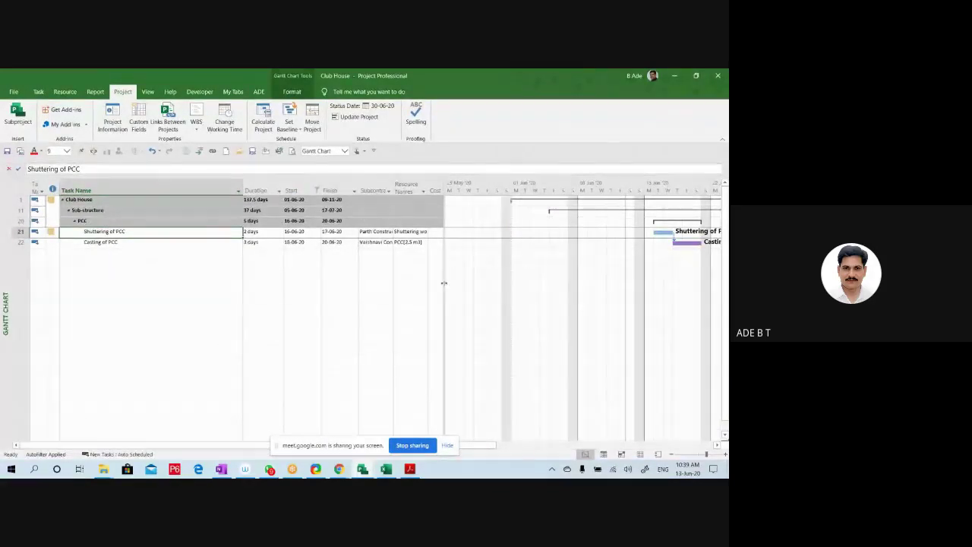
{"action": "left_click_drag", "start_coordinate": [445, 282], "coordinate": [295, 279]}
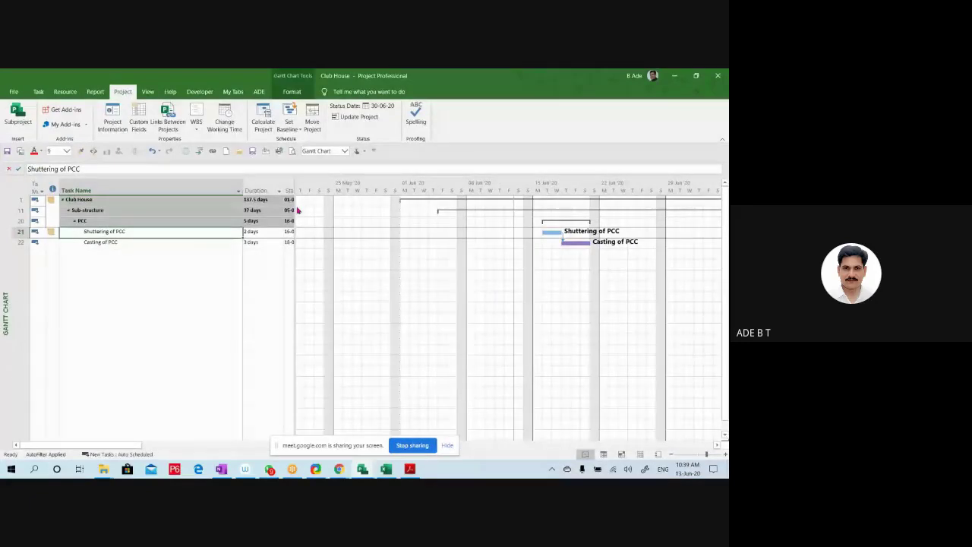
{"action": "left_click_drag", "start_coordinate": [294, 279], "coordinate": [470, 279]}
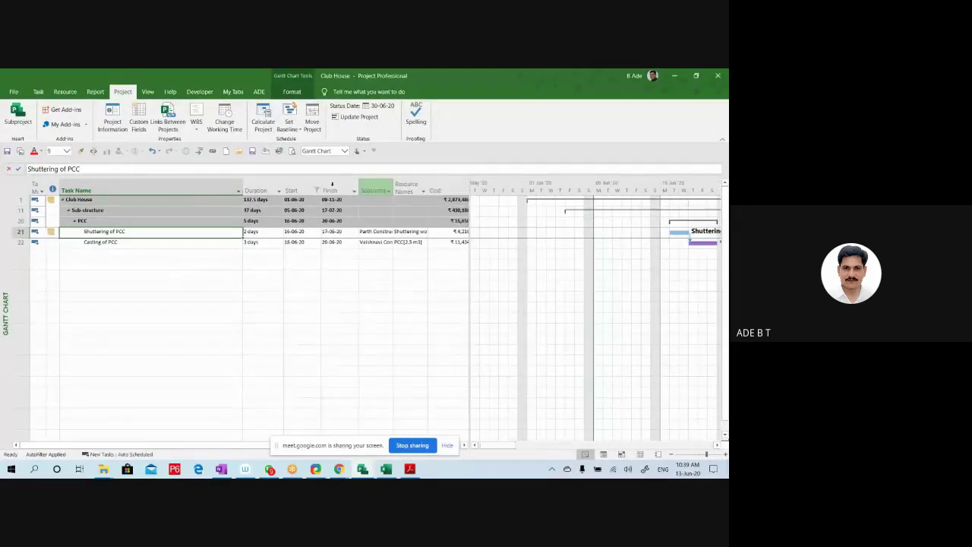
Filter the task list by start date to this month, and clear the start date filter to restore all tasks
{"action": "left_click", "coordinate": [318, 192]}
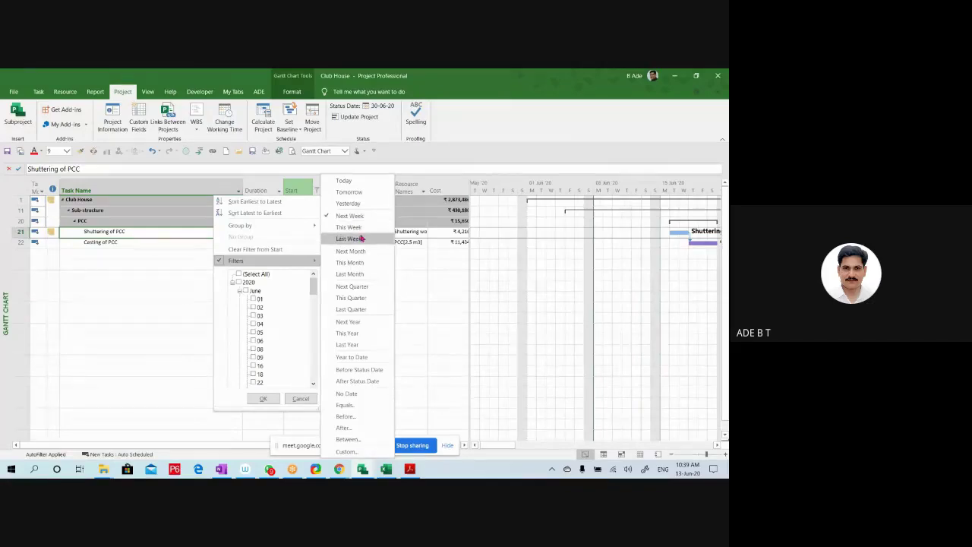
{"action": "left_click", "coordinate": [359, 263]}
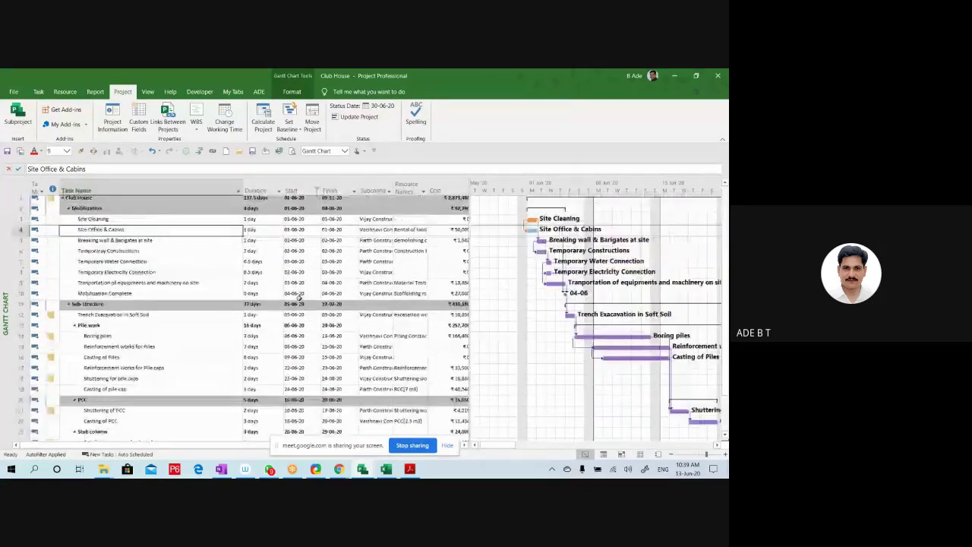
{"action": "left_click", "coordinate": [314, 189]}
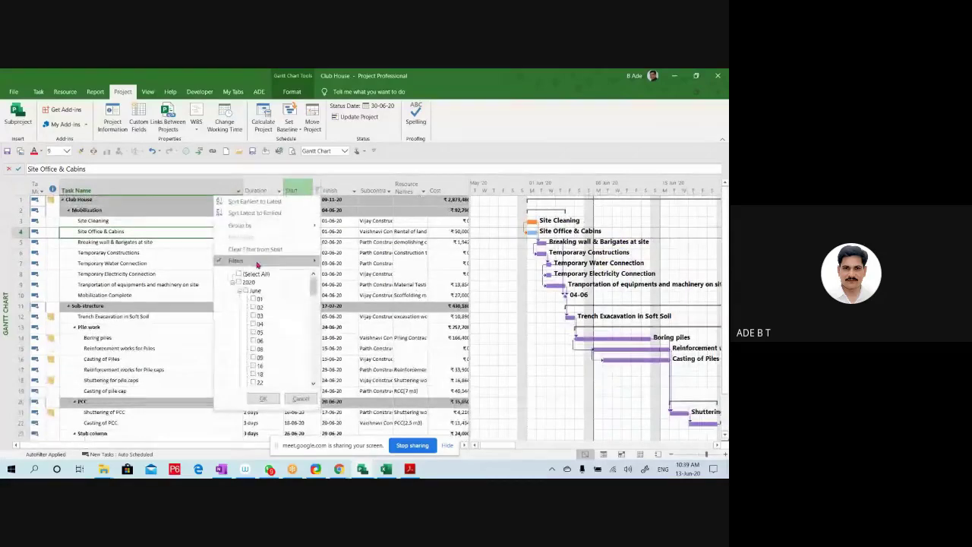
{"action": "left_click", "coordinate": [253, 275]}
{"action": "left_click", "coordinate": [253, 395]}
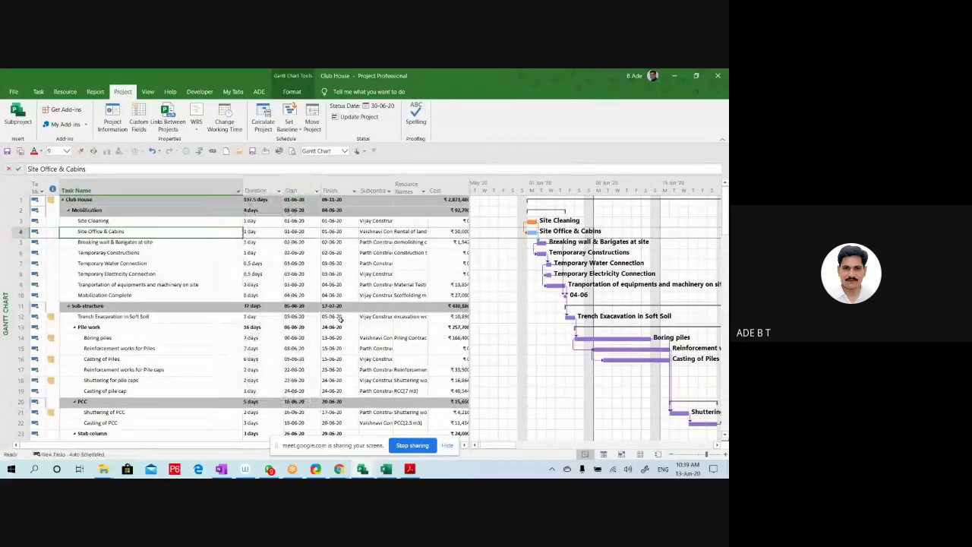
Group the tasks by the custom sub contractors# group and examine the tasks listed under Parth Construction
{"action": "left_click", "coordinate": [148, 92]}
{"action": "left_click", "coordinate": [348, 128]}
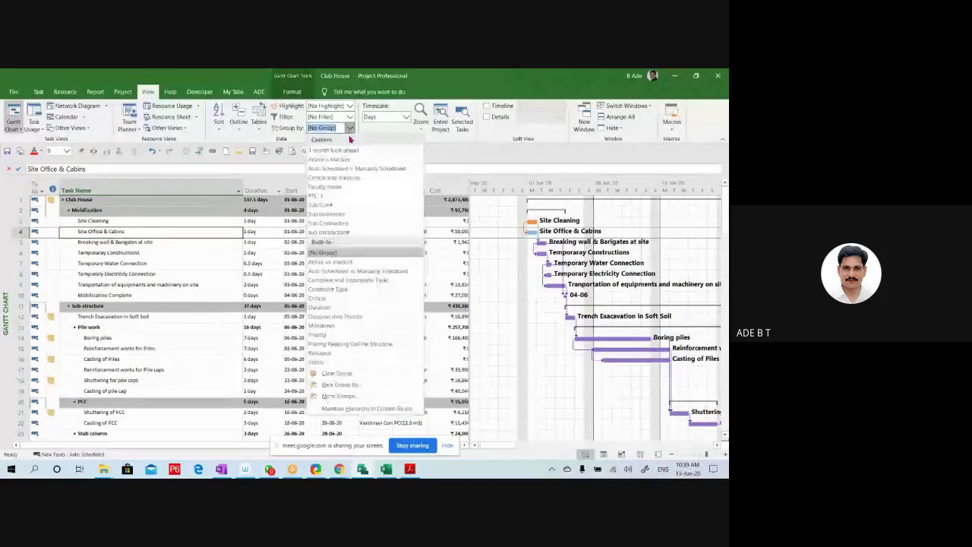
{"action": "left_click", "coordinate": [348, 237]}
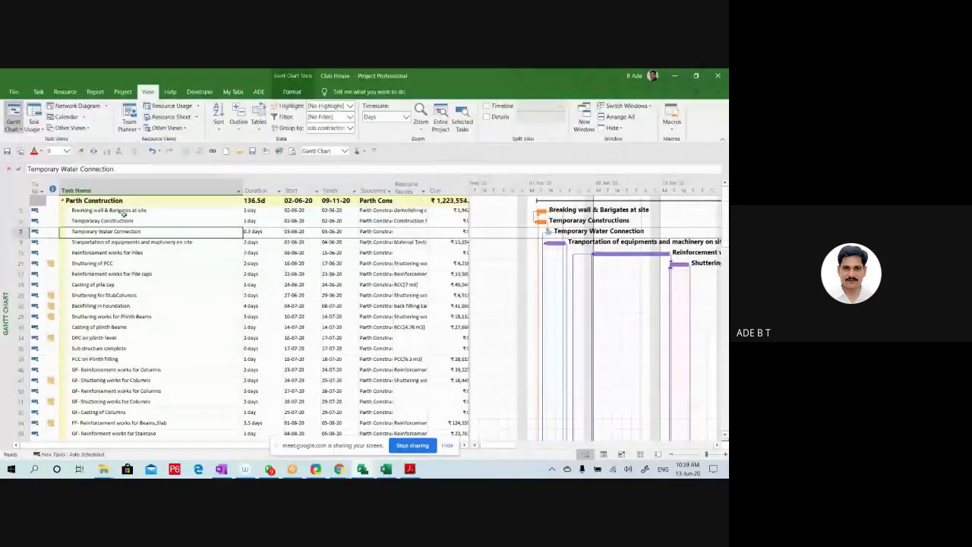
{"action": "left_click", "coordinate": [88, 211]}
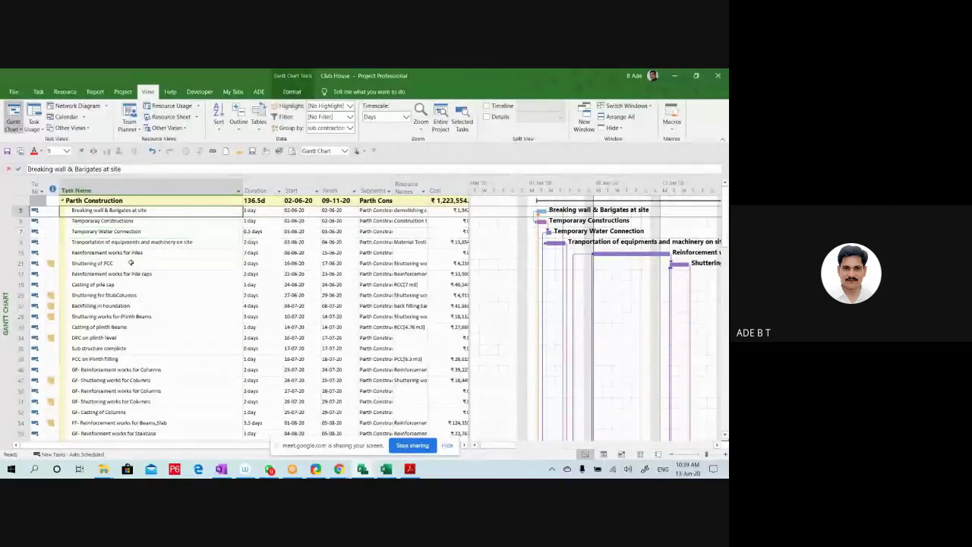
{"action": "left_click_drag", "start_coordinate": [125, 211], "coordinate": [147, 352]}
{"action": "scroll", "coordinate": [149, 356], "scroll_direction": "down", "scroll_amount": 7}
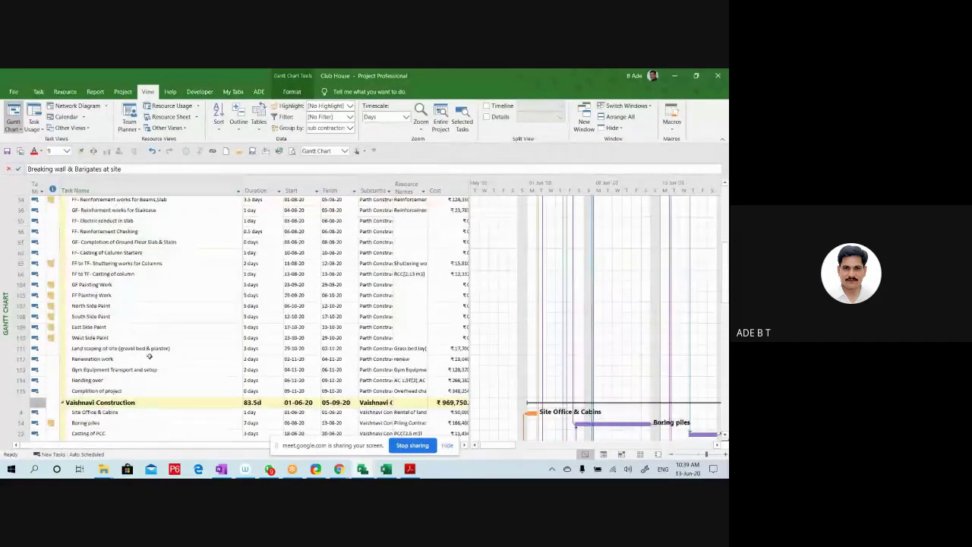
{"action": "scroll", "coordinate": [149, 356], "scroll_direction": "down", "scroll_amount": 1}
{"action": "scroll", "coordinate": [148, 344], "scroll_direction": "up", "scroll_amount": 8}
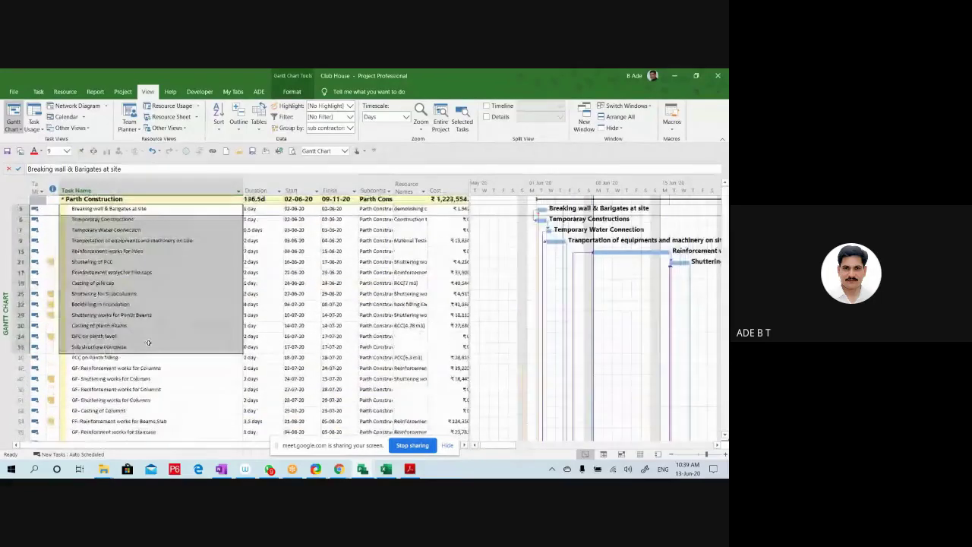
{"action": "left_click", "coordinate": [149, 286]}
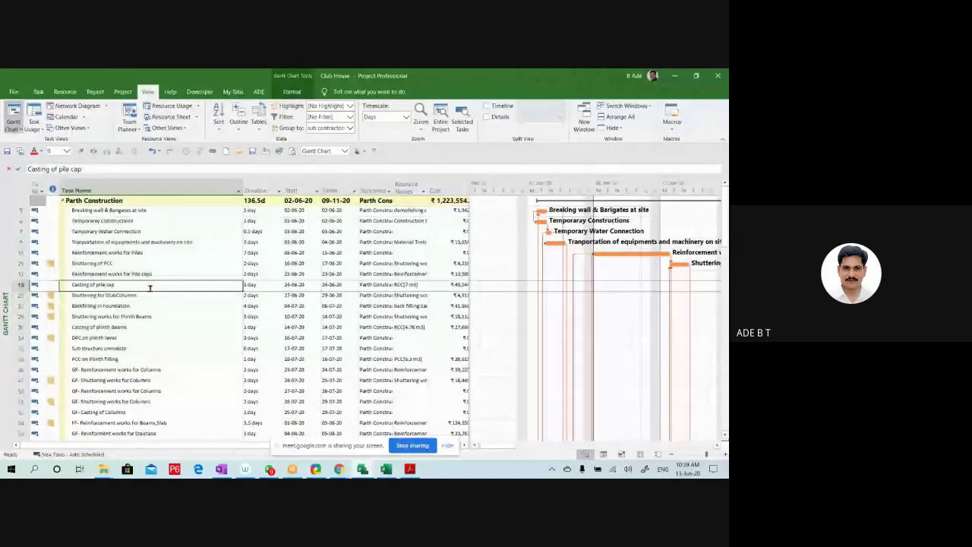
Edit the sub contractors# group definition to add Start as the second grouping level below Subcontractors
{"action": "left_click", "coordinate": [349, 127]}
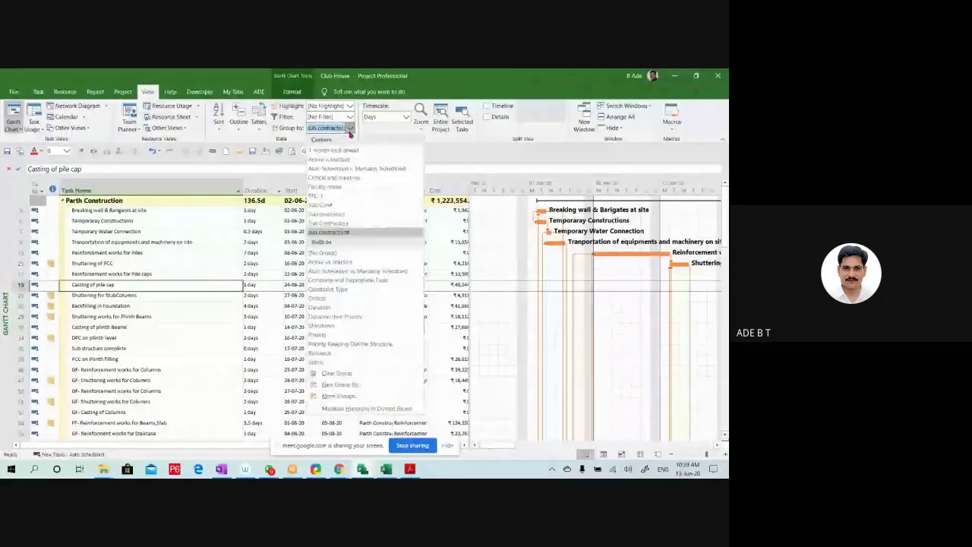
{"action": "left_click", "coordinate": [338, 396]}
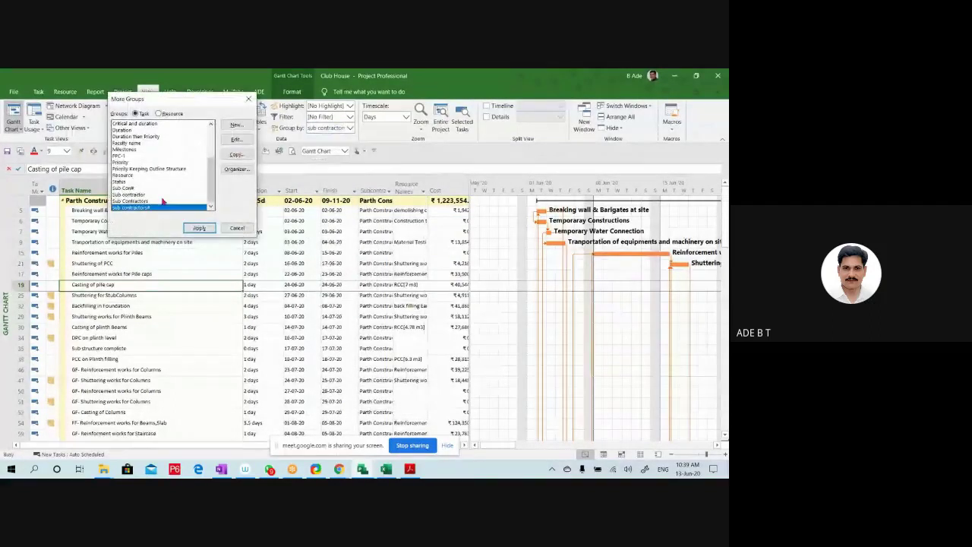
{"action": "left_click", "coordinate": [236, 139]}
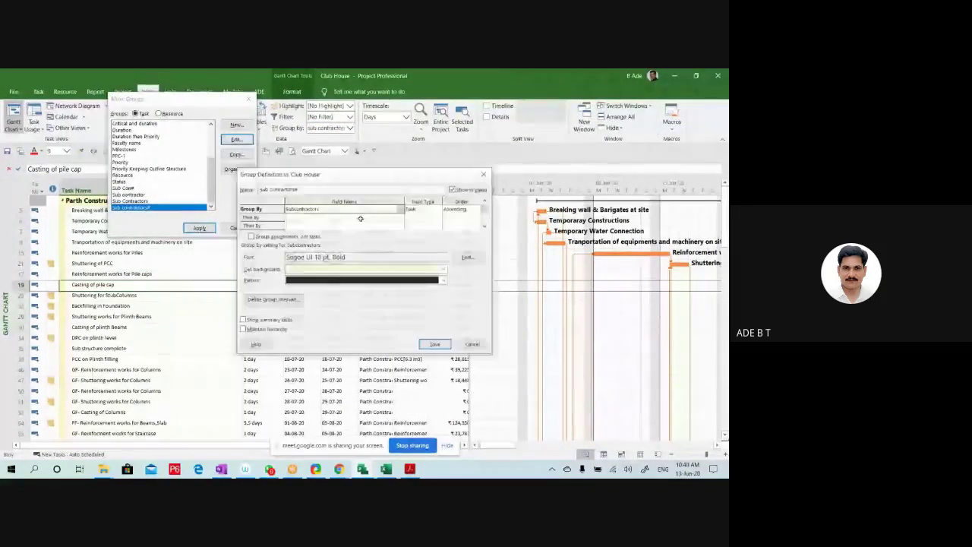
{"action": "left_click", "coordinate": [297, 217]}
{"action": "type", "text": "Start"}
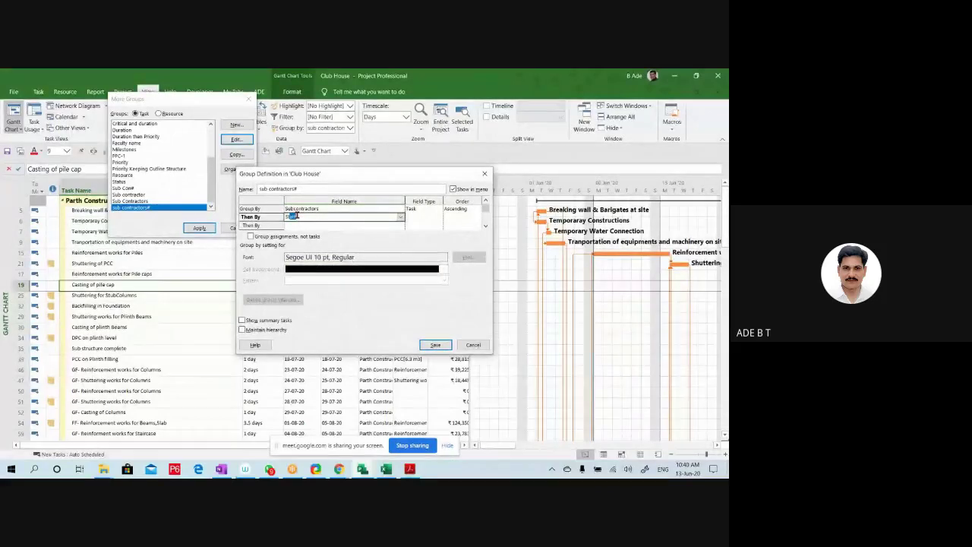
{"action": "key", "text": "Return"}
{"action": "left_click", "coordinate": [324, 218]}
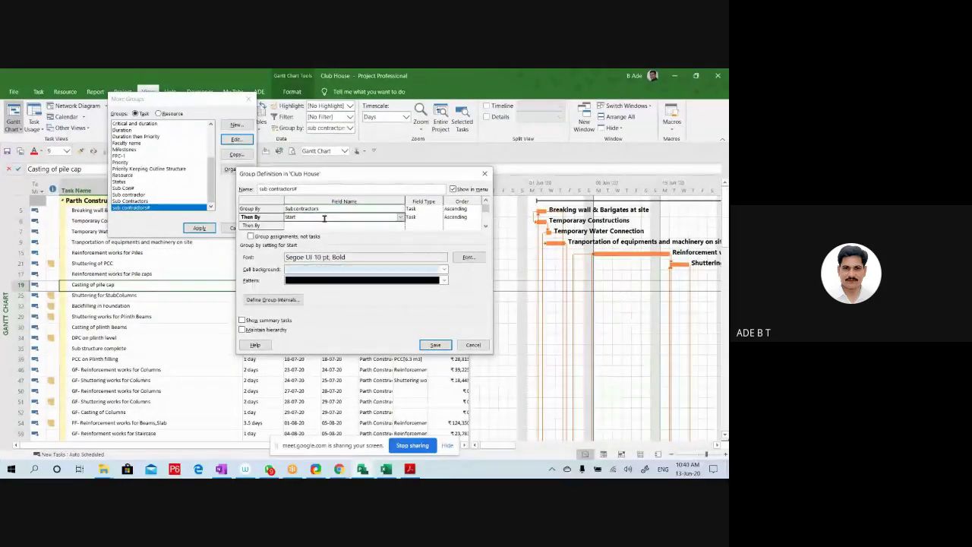
Set the Start field's group interval to Months, save the group definition and apply it to the schedule
{"action": "left_click", "coordinate": [286, 299]}
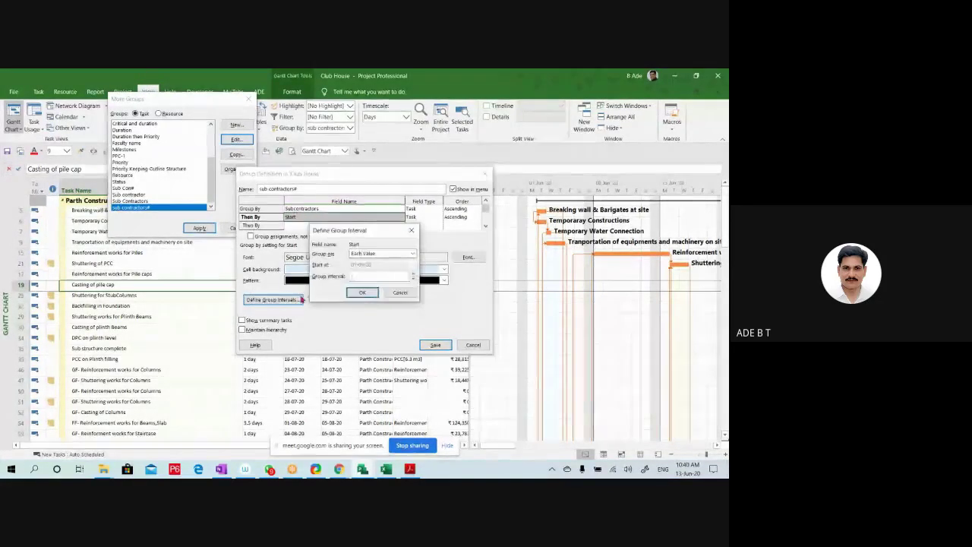
{"action": "left_click", "coordinate": [375, 254]}
{"action": "left_click", "coordinate": [369, 306]}
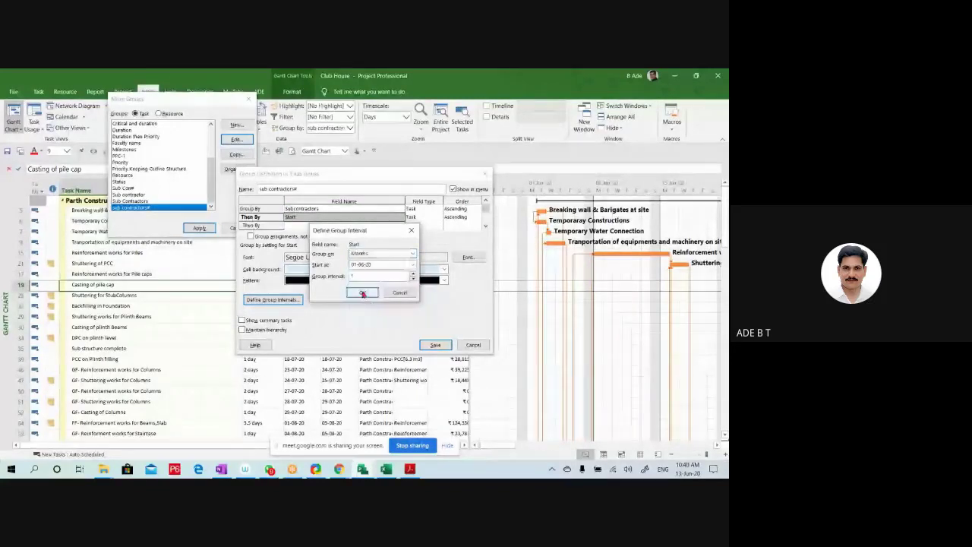
{"action": "left_click", "coordinate": [364, 292]}
{"action": "left_click", "coordinate": [435, 346]}
{"action": "left_click", "coordinate": [199, 228]}
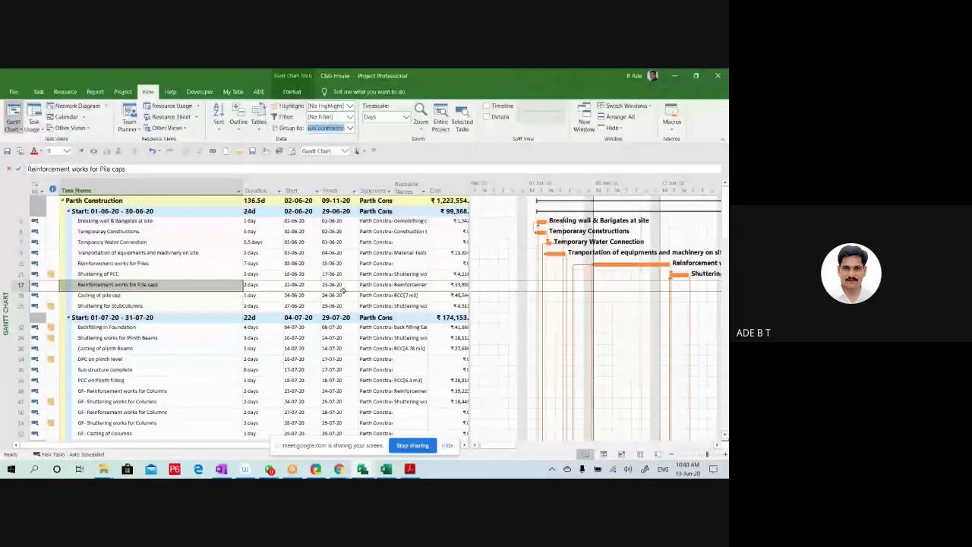
Examine the month-by-month task groups for Parth Construction, covering the June, July and August tasks
{"action": "left_click", "coordinate": [198, 390]}
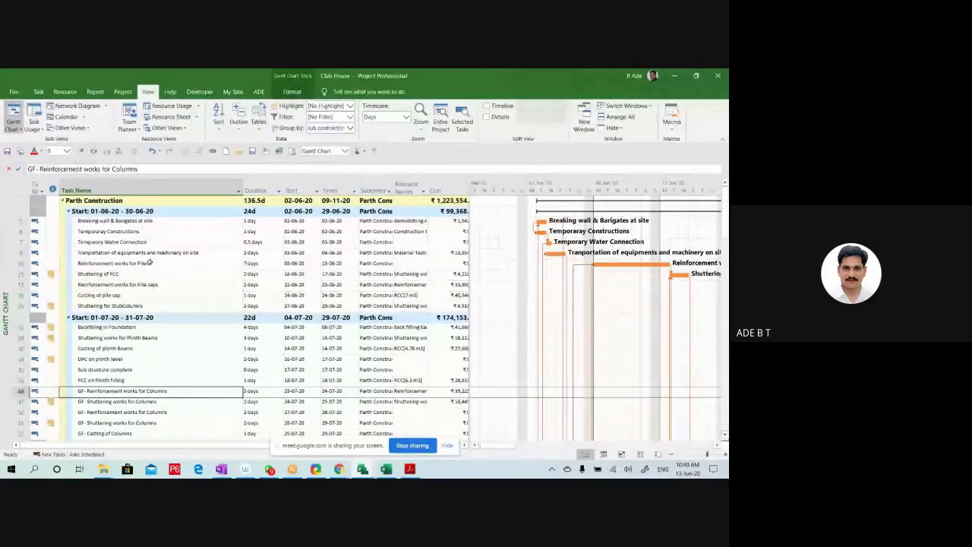
{"action": "left_click", "coordinate": [121, 201]}
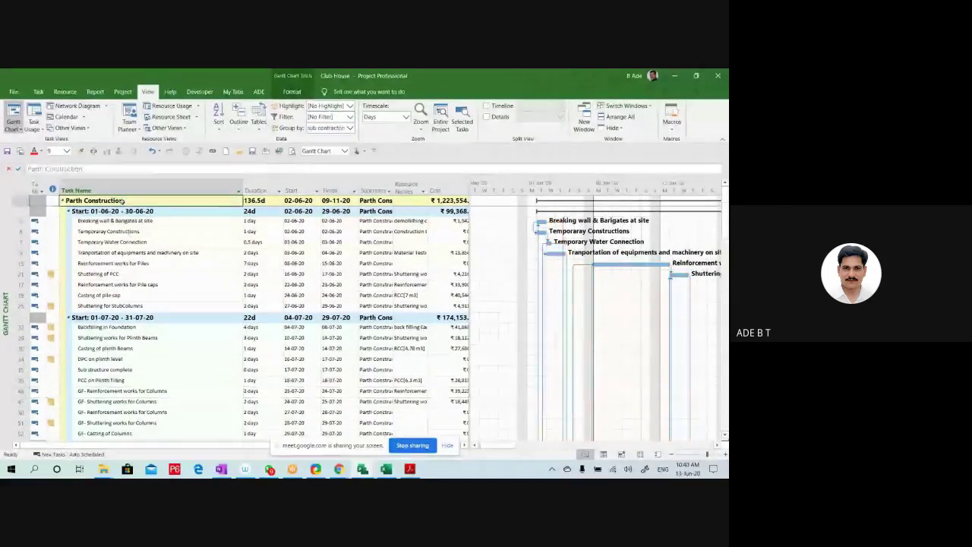
{"action": "left_click", "coordinate": [131, 264]}
{"action": "left_click_drag", "start_coordinate": [138, 221], "coordinate": [125, 297]}
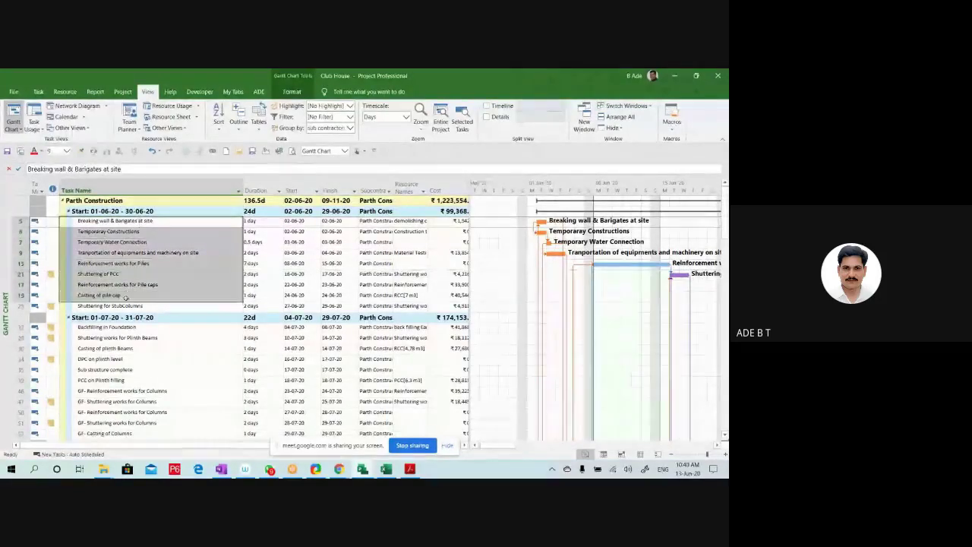
{"action": "scroll", "coordinate": [125, 298], "scroll_direction": "down", "scroll_amount": 2}
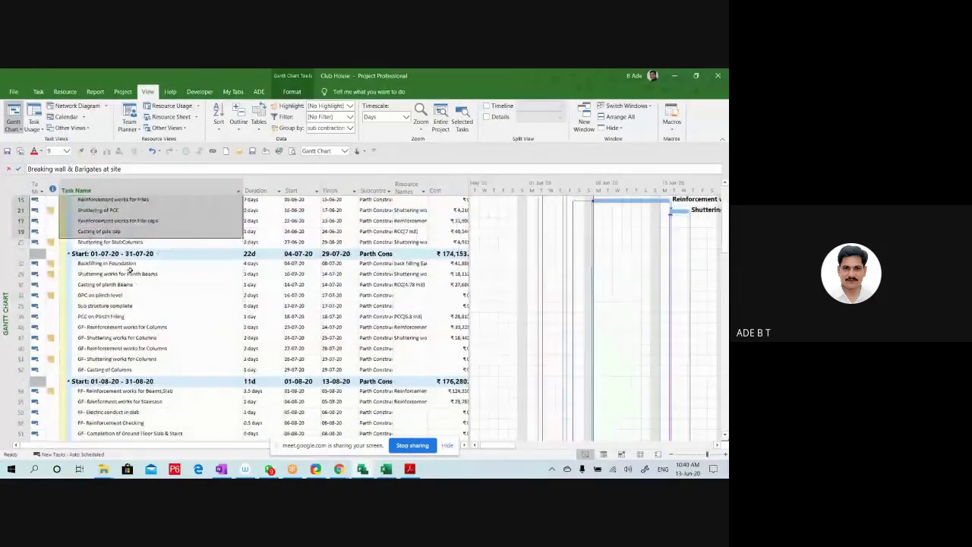
{"action": "left_click_drag", "start_coordinate": [129, 263], "coordinate": [131, 351]}
{"action": "scroll", "coordinate": [130, 351], "scroll_direction": "down", "scroll_amount": 3}
{"action": "left_click_drag", "start_coordinate": [131, 316], "coordinate": [133, 348]}
{"action": "scroll", "coordinate": [133, 348], "scroll_direction": "up", "scroll_amount": 15}
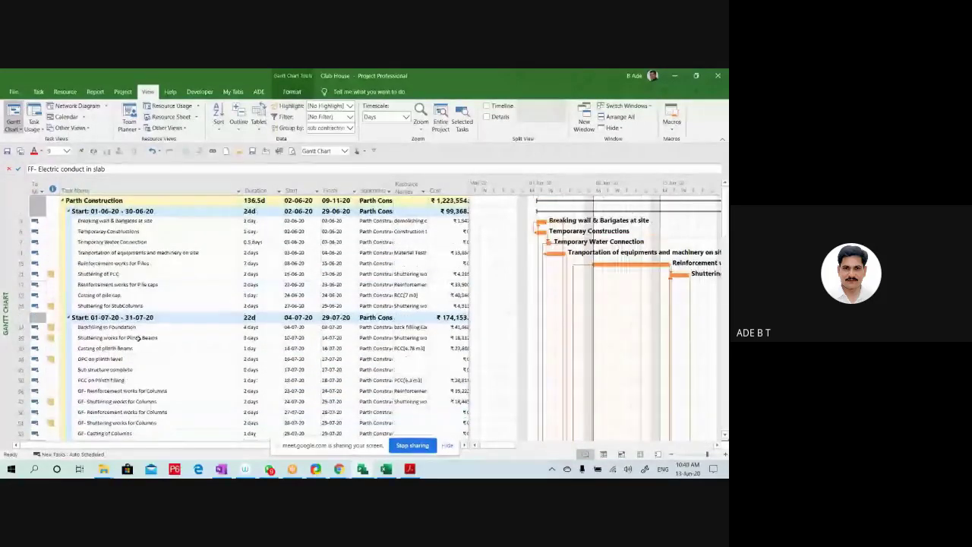
{"action": "left_click", "coordinate": [166, 282]}
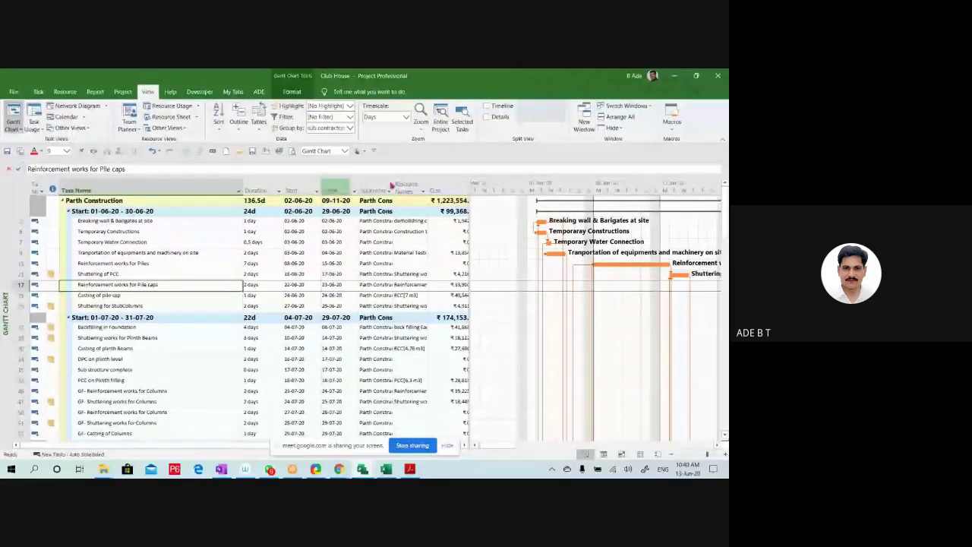
Display the timeline with its visible range extended to the project finish, examine the milestones in an enlarged pane, and hide it again
{"action": "left_click", "coordinate": [486, 107]}
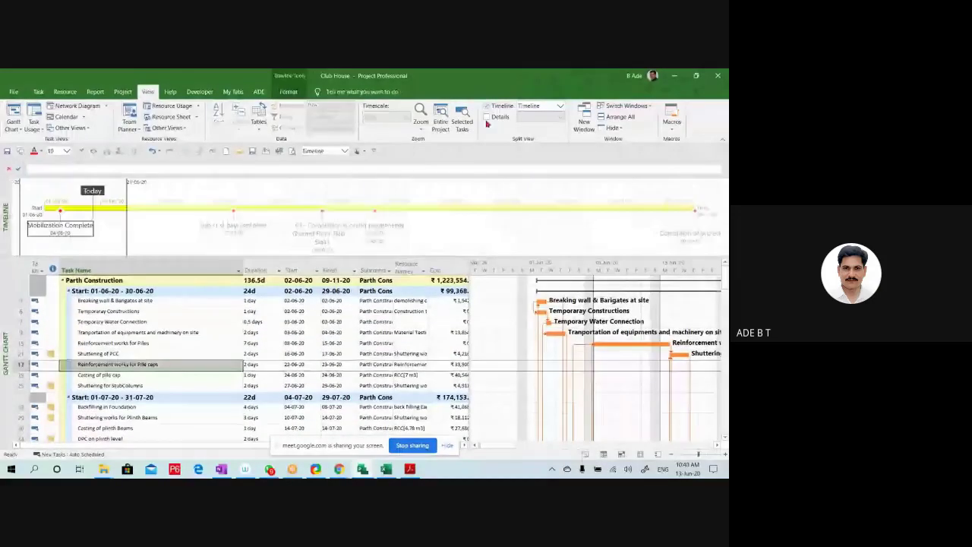
{"action": "left_click_drag", "start_coordinate": [128, 235], "coordinate": [722, 243]}
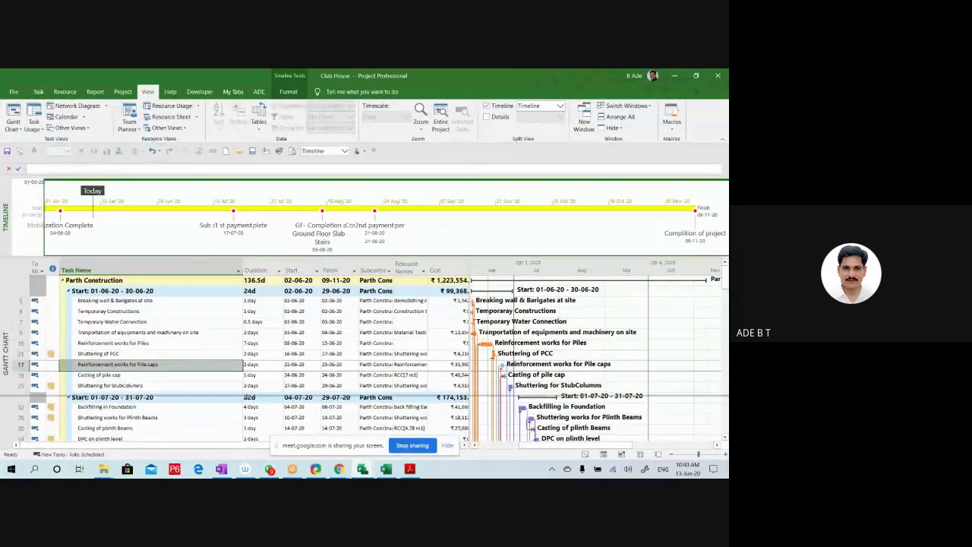
{"action": "left_click_drag", "start_coordinate": [334, 256], "coordinate": [334, 396]}
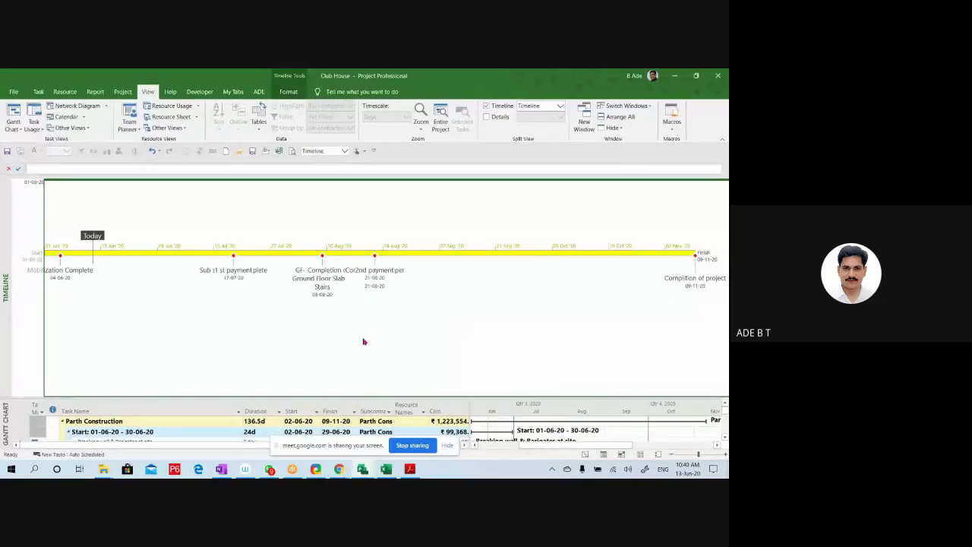
{"action": "left_click_drag", "start_coordinate": [329, 395], "coordinate": [329, 285]}
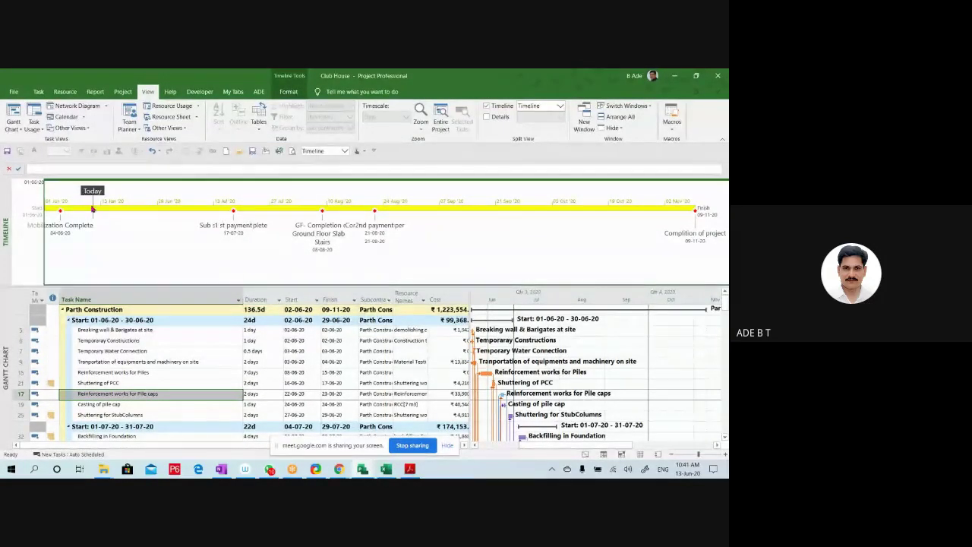
{"action": "mouse_move", "coordinate": [58, 214]}
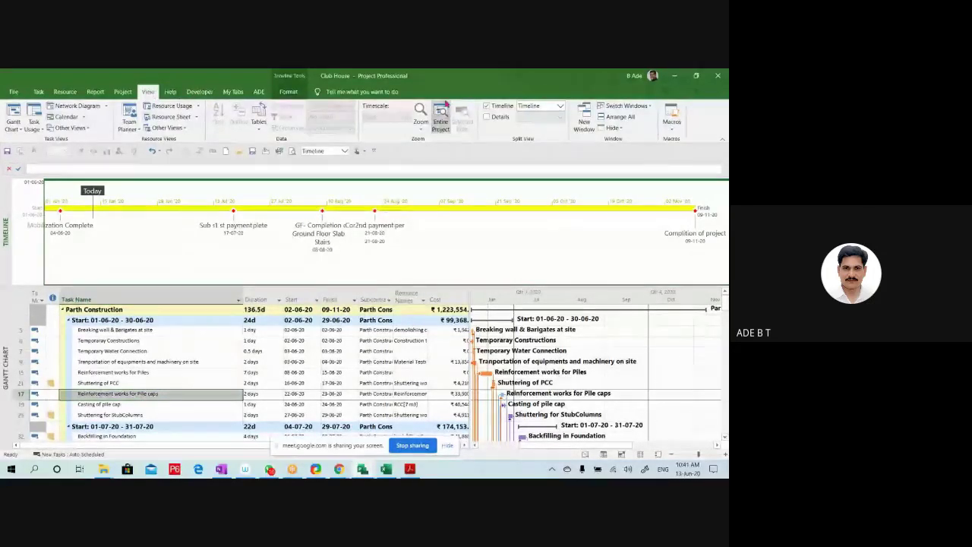
{"action": "left_click", "coordinate": [490, 105]}
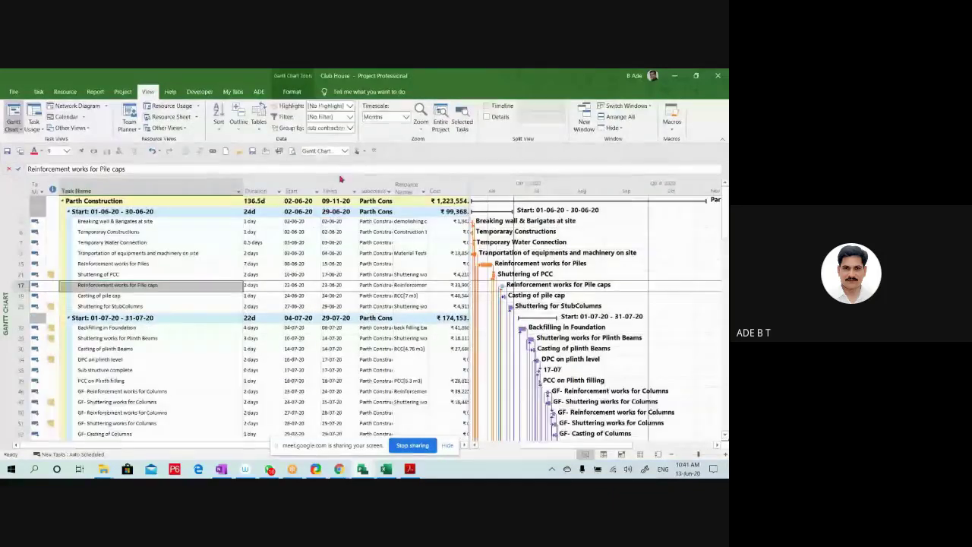
{"action": "left_click", "coordinate": [152, 254]}
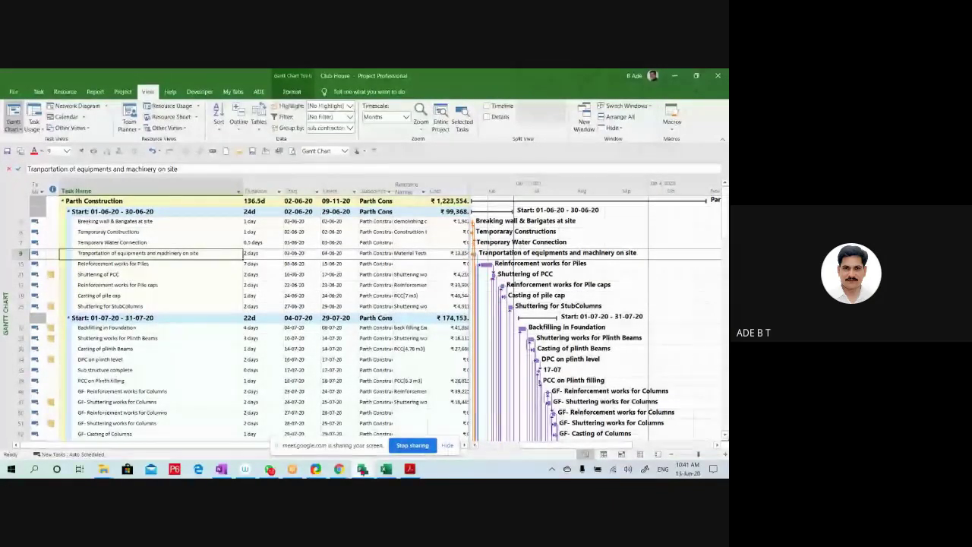
Switch to the RIVERA project and display its Resource Sheet view
{"action": "mouse_move", "coordinate": [362, 469]}
{"action": "left_click", "coordinate": [382, 419]}
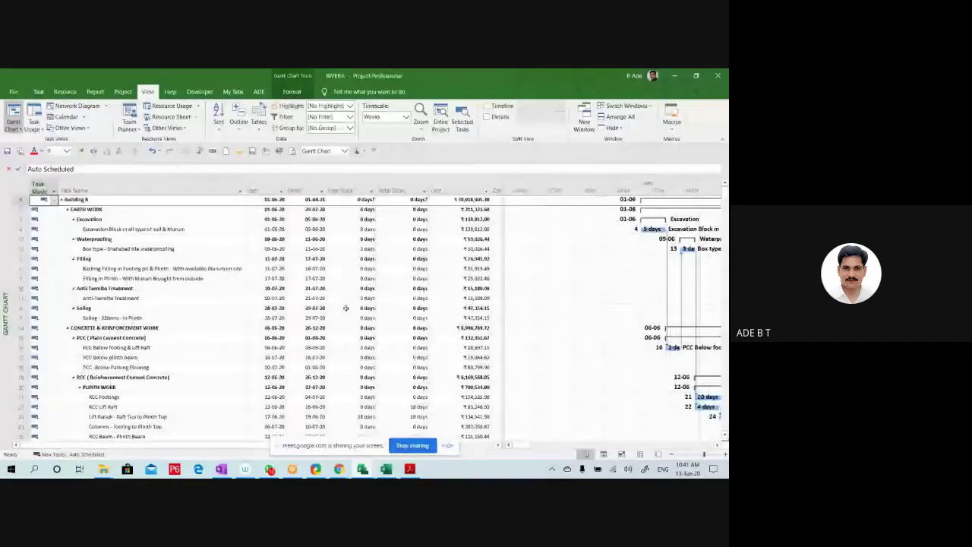
{"action": "left_click", "coordinate": [129, 298]}
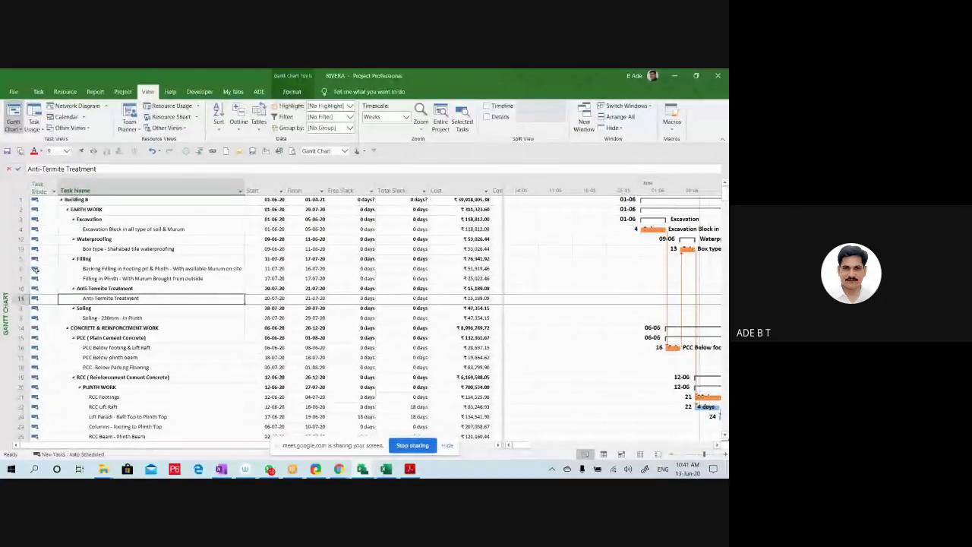
{"action": "right_click", "coordinate": [5, 257]}
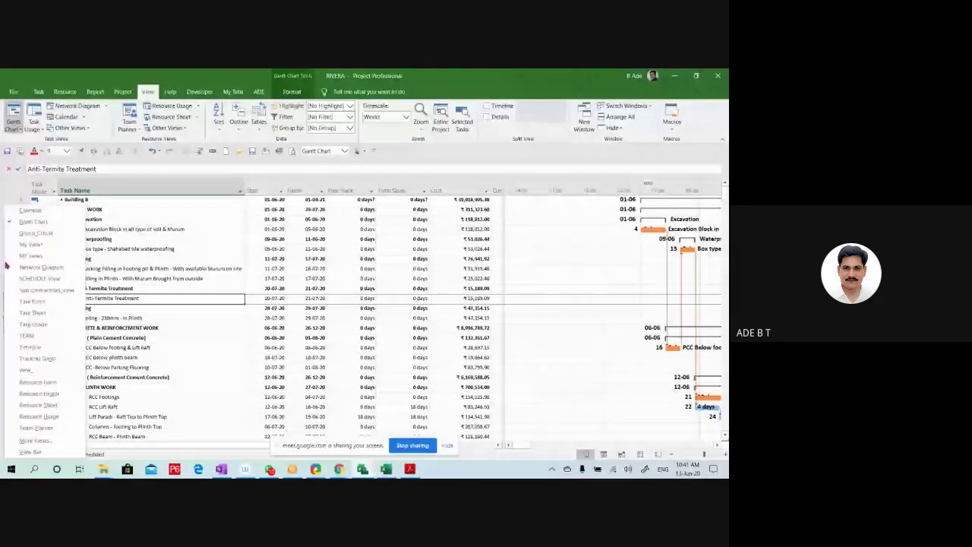
{"action": "left_click", "coordinate": [54, 407]}
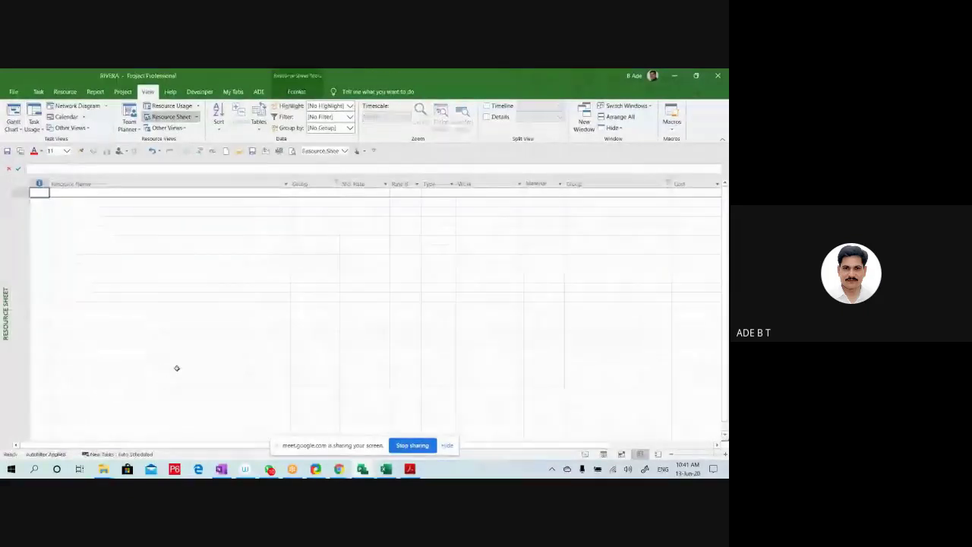
Clear the filter on the first Group column so the Resource Sheet lists all resources
{"action": "left_click", "coordinate": [335, 185]}
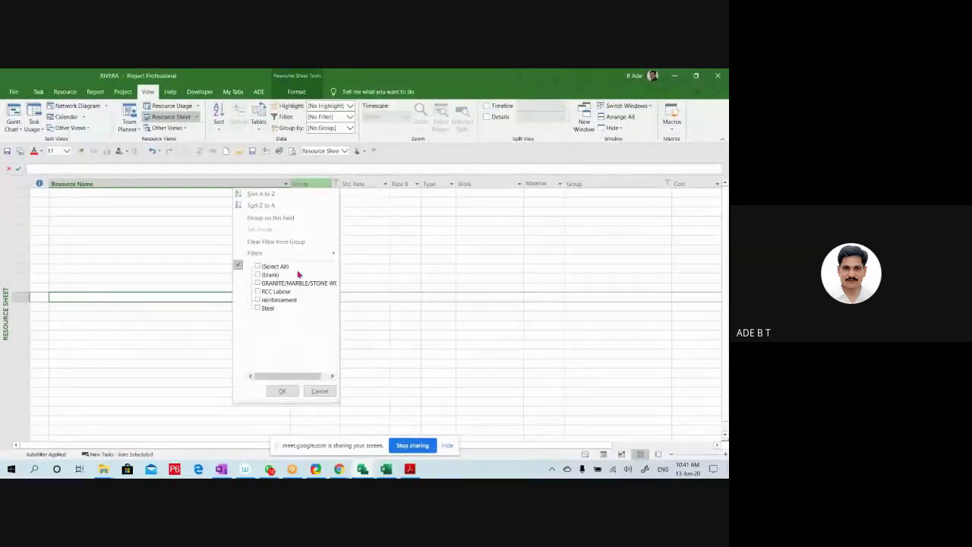
{"action": "left_click", "coordinate": [282, 390]}
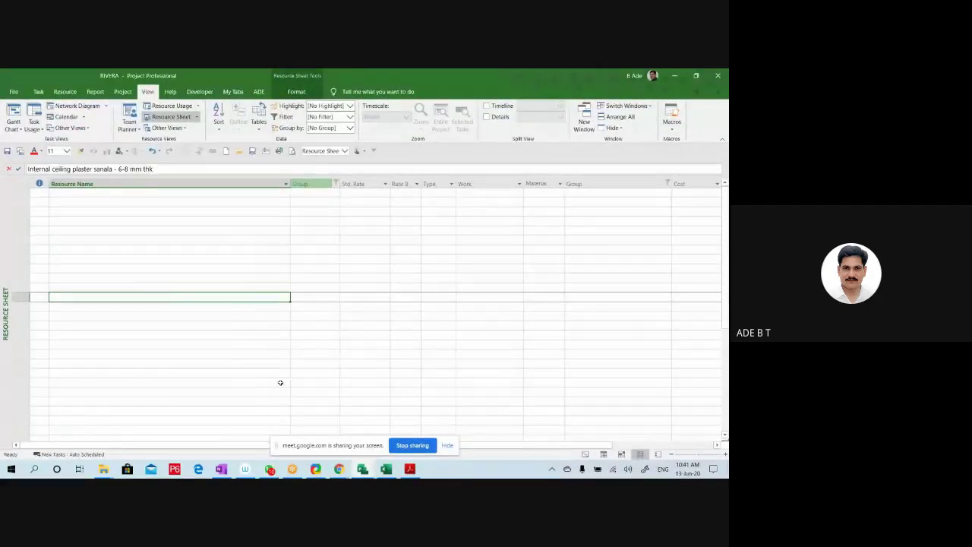
{"action": "scroll", "coordinate": [190, 306], "scroll_direction": "down", "scroll_amount": 7}
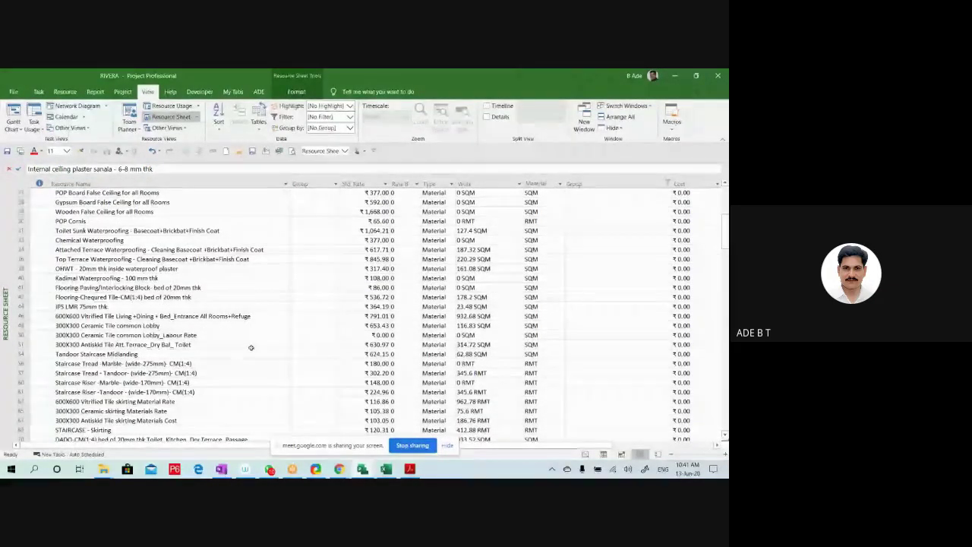
Examine the Work quantities and standard rates of the material resources in the Resource Sheet
{"action": "left_click", "coordinate": [159, 325]}
{"action": "scroll", "coordinate": [199, 333], "scroll_direction": "up", "scroll_amount": 13}
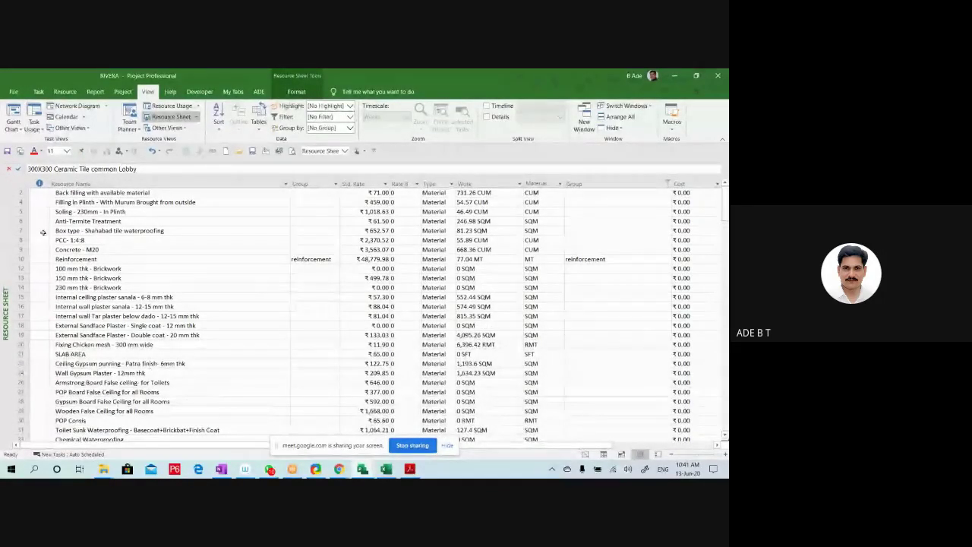
{"action": "left_click_drag", "start_coordinate": [472, 211], "coordinate": [483, 316]}
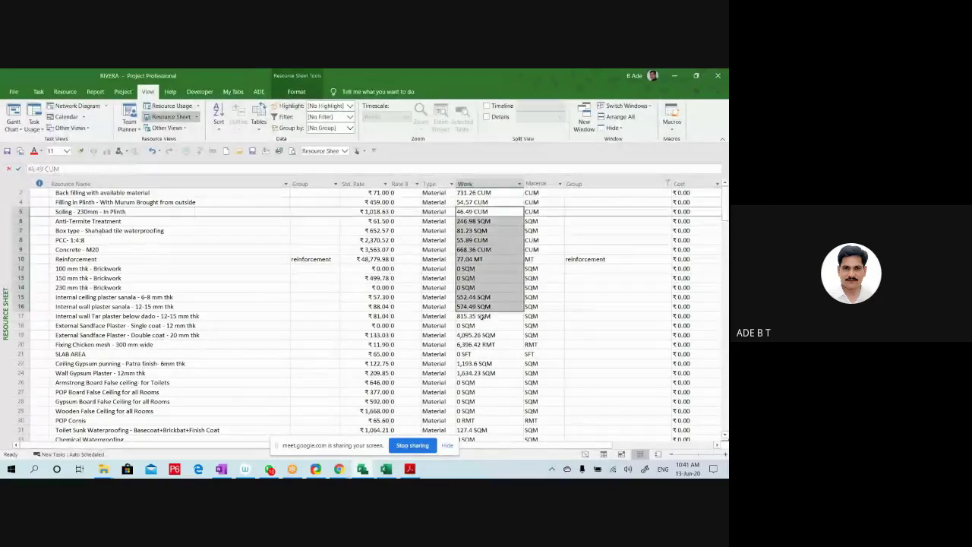
{"action": "left_click_drag", "start_coordinate": [375, 259], "coordinate": [376, 325]}
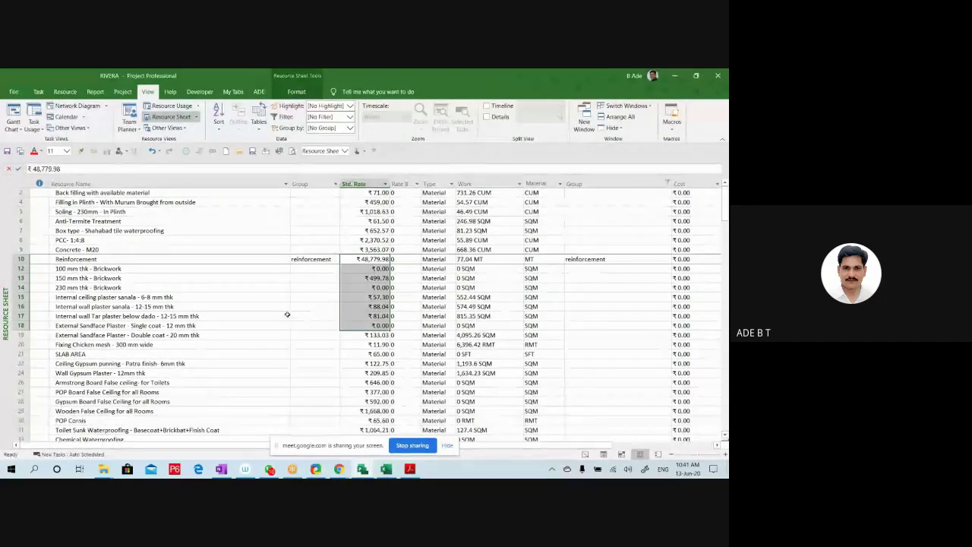
Switch to the Resource Usage view, entering roc as the group name for its filter
{"action": "right_click", "coordinate": [5, 260]}
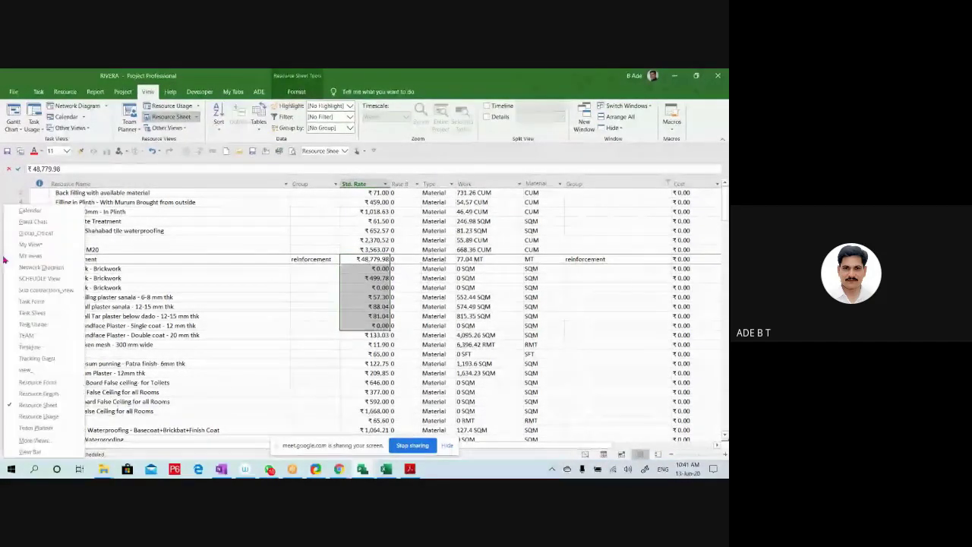
{"action": "left_click", "coordinate": [50, 417]}
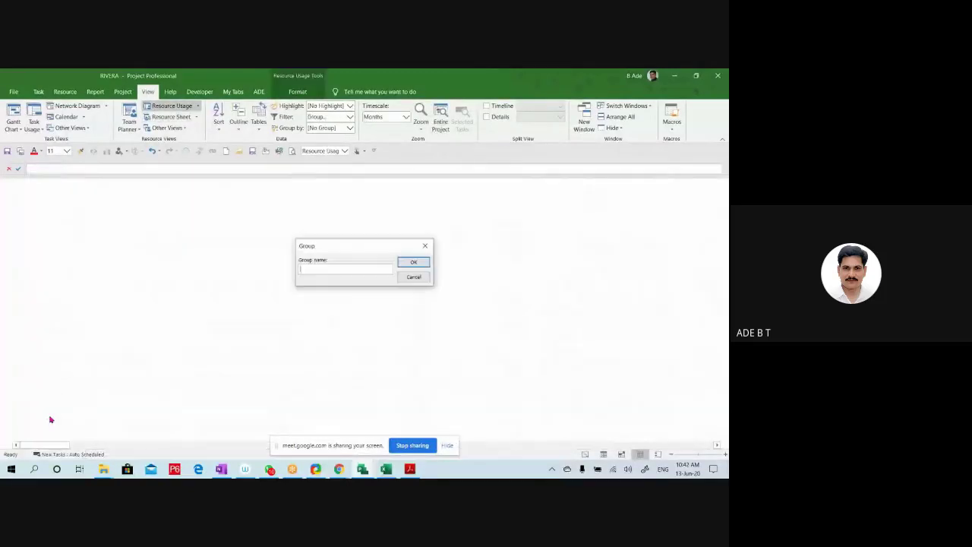
{"action": "type", "text": "roc"}
{"action": "key", "text": "Return"}
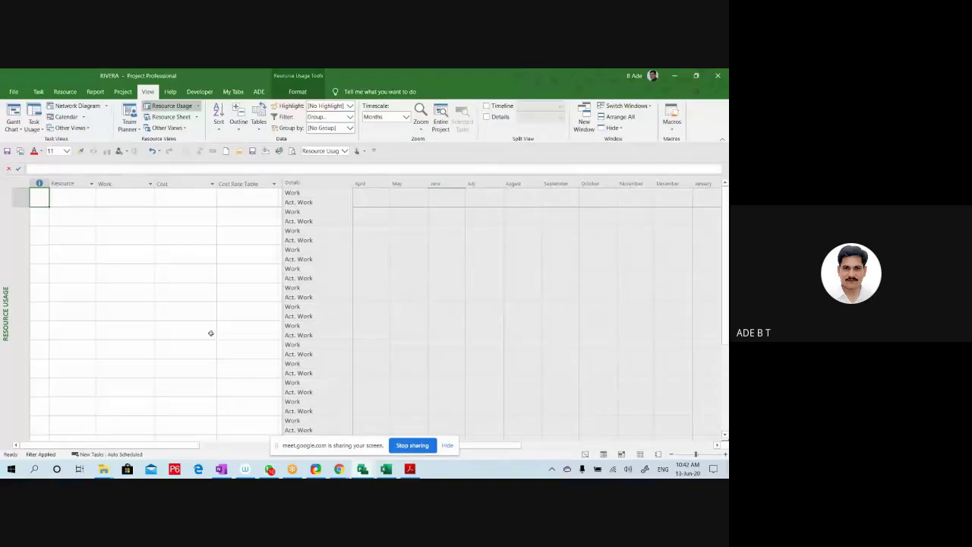
Remove the group filter from the Resource Usage view and widen the Resource Name column to fit the full names
{"action": "left_click", "coordinate": [212, 298]}
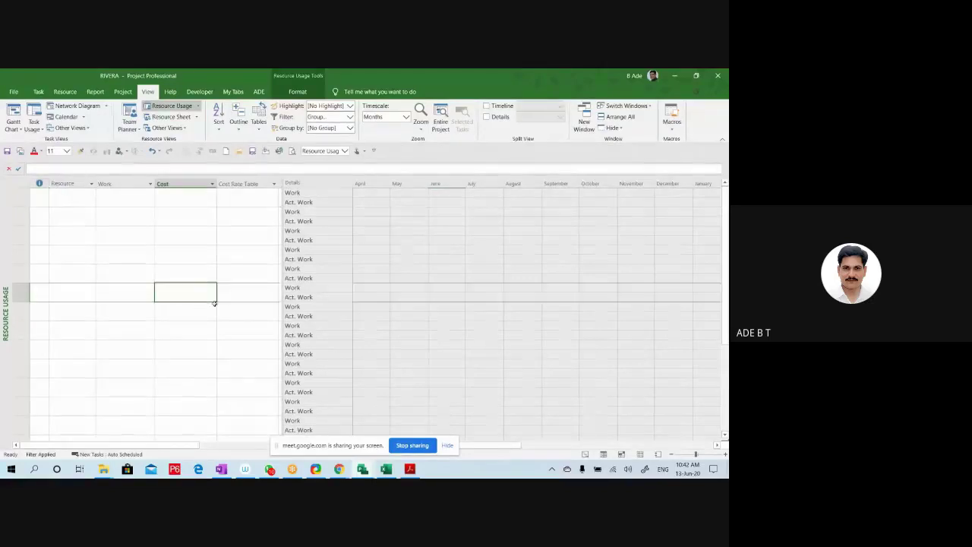
{"action": "left_click", "coordinate": [351, 117]}
{"action": "left_click", "coordinate": [338, 142]}
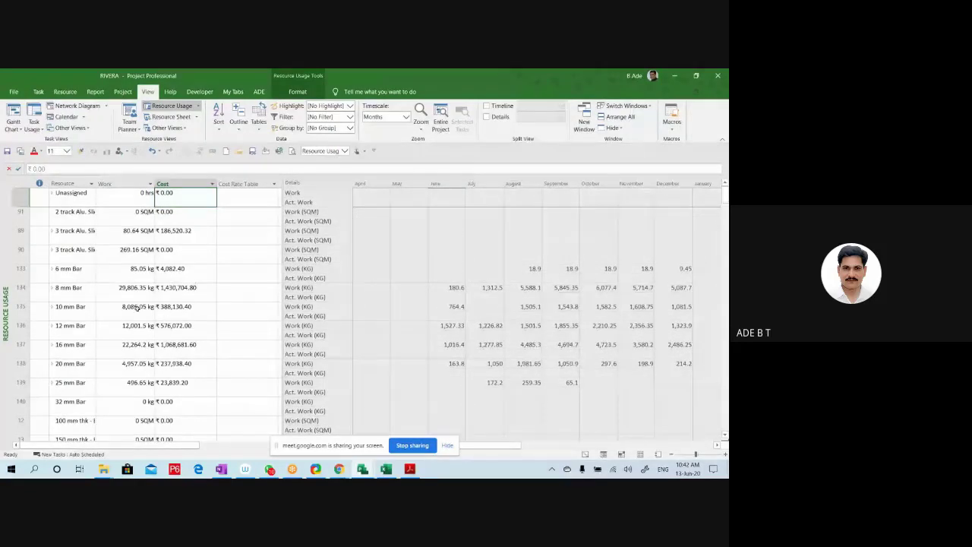
{"action": "left_click", "coordinate": [100, 183]}
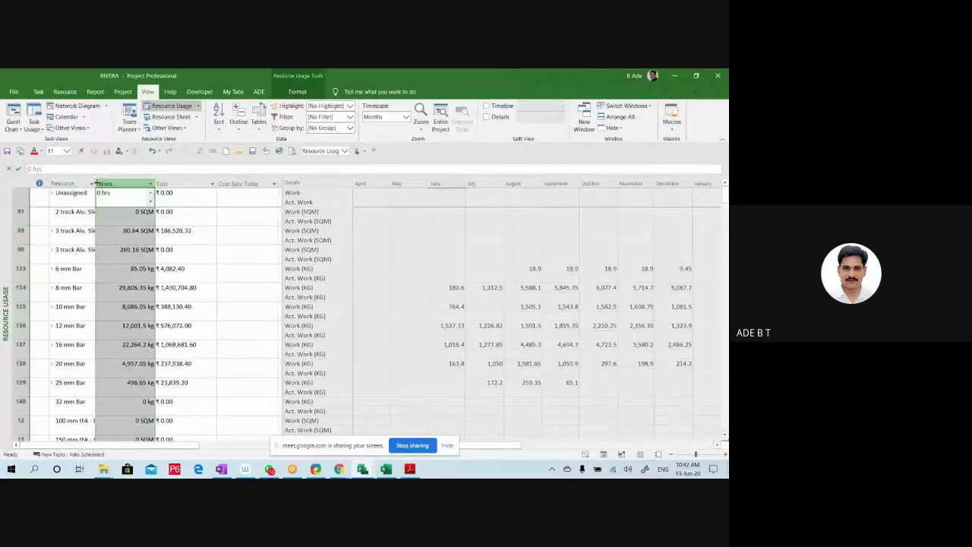
{"action": "left_click_drag", "start_coordinate": [96, 184], "coordinate": [187, 184]}
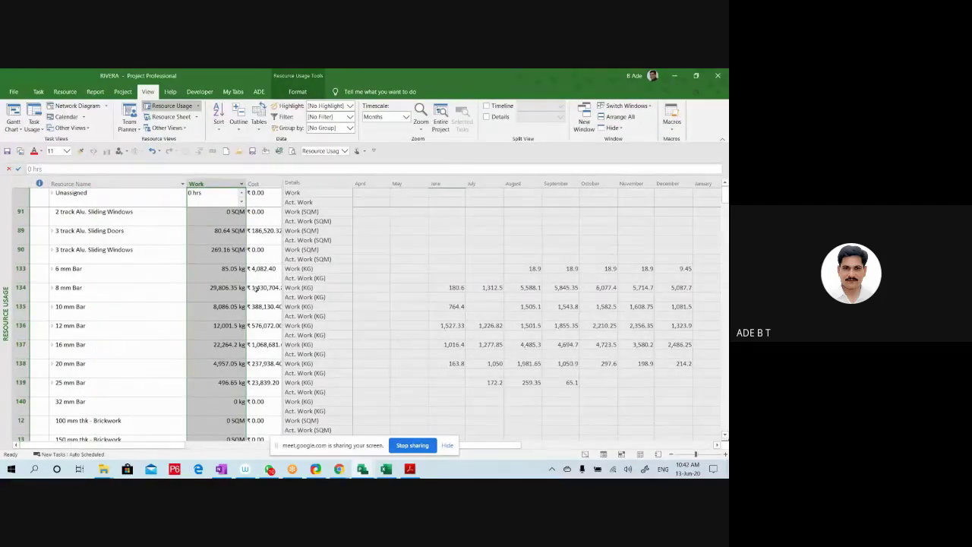
Examine the total Work quantity and Cost of the 8 mm Bar resource
{"action": "left_click", "coordinate": [133, 299]}
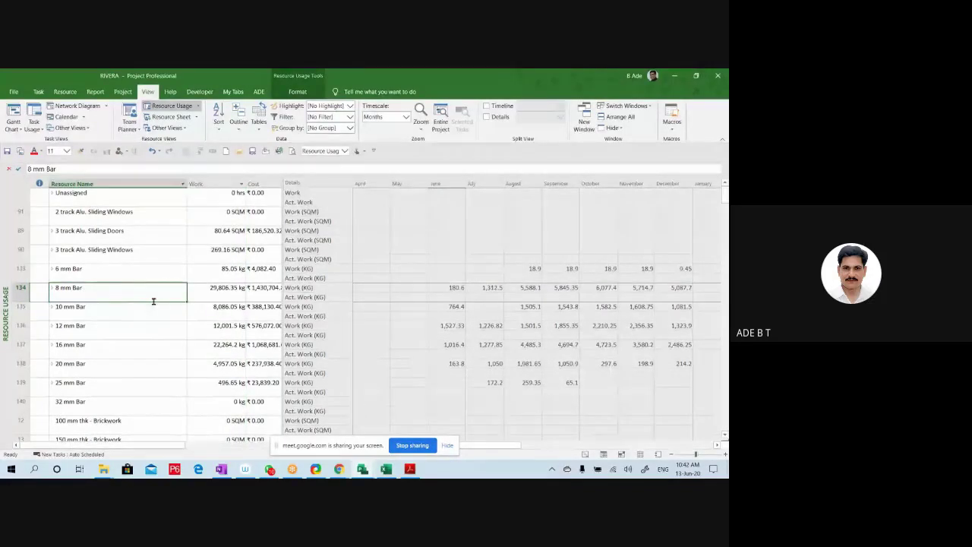
{"action": "left_click", "coordinate": [124, 324]}
{"action": "left_click", "coordinate": [125, 293]}
{"action": "left_click", "coordinate": [223, 298]}
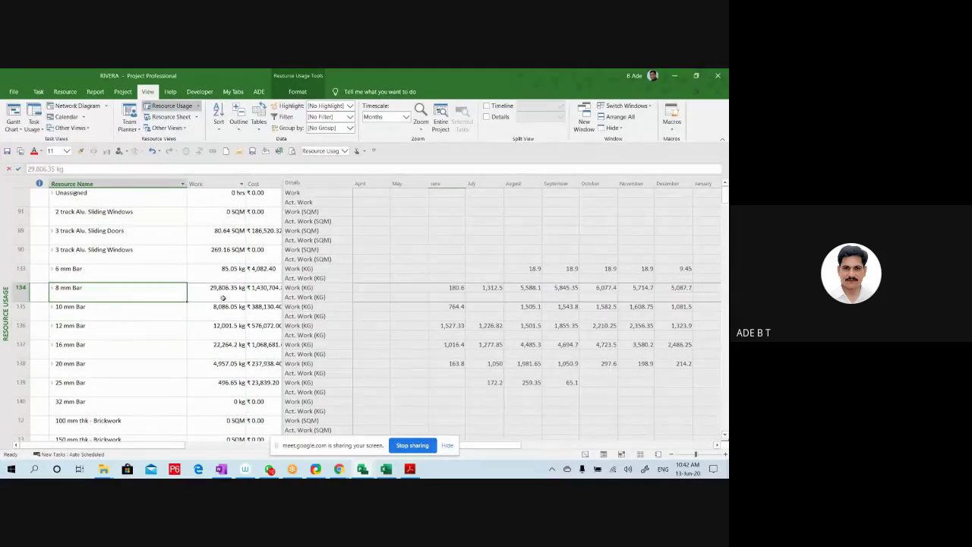
{"action": "left_click", "coordinate": [226, 331]}
{"action": "left_click", "coordinate": [260, 295]}
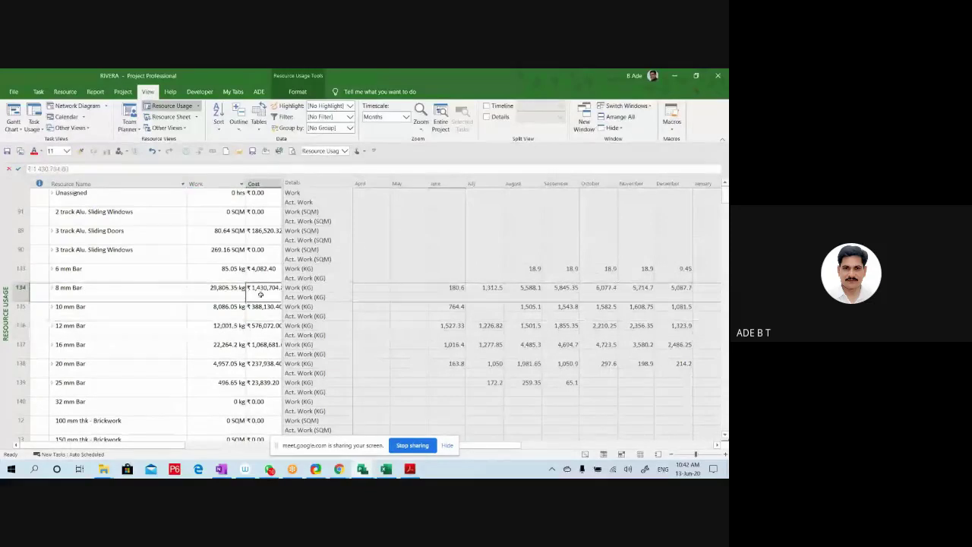
{"action": "left_click", "coordinate": [225, 293]}
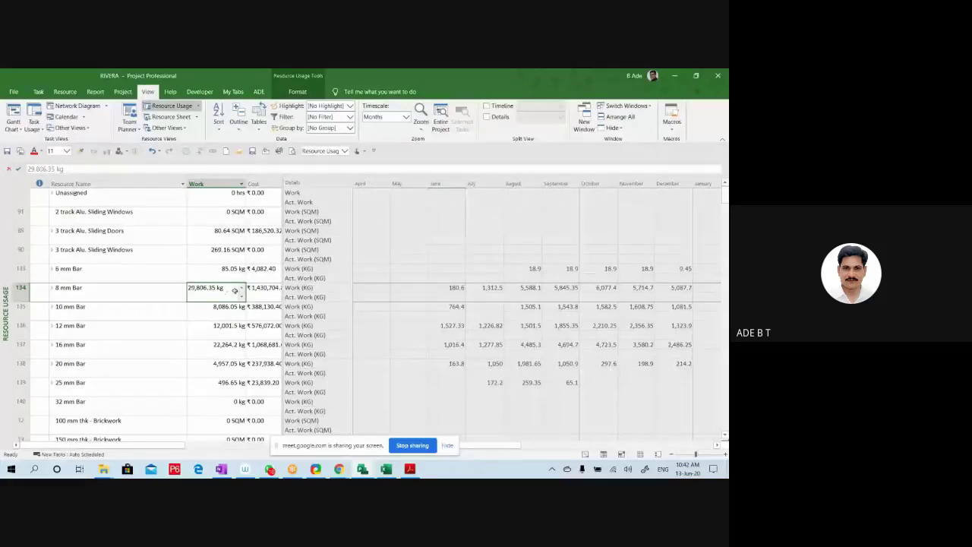
Examine the planned monthly Work of the 8 mm Bar from June to December
{"action": "left_click", "coordinate": [20, 291]}
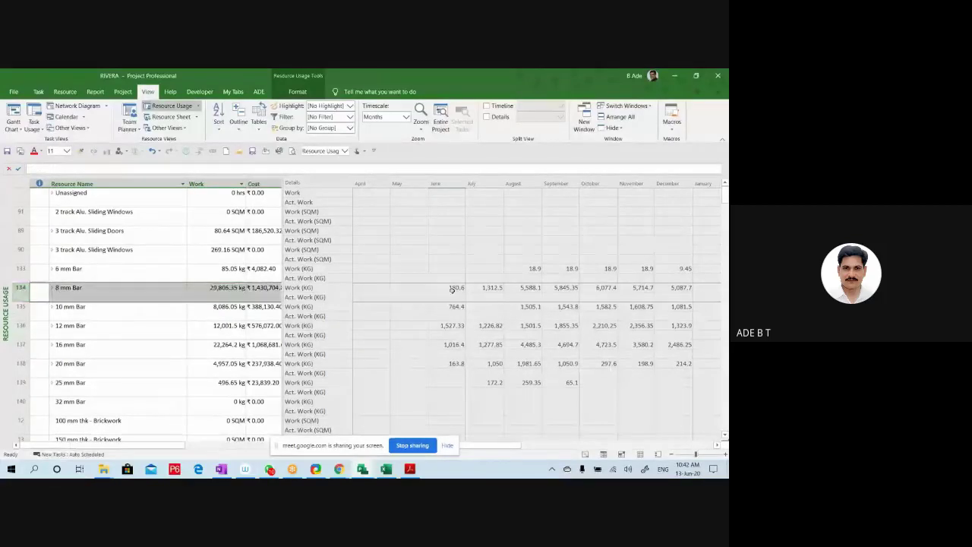
{"action": "left_click_drag", "start_coordinate": [451, 287], "coordinate": [683, 285]}
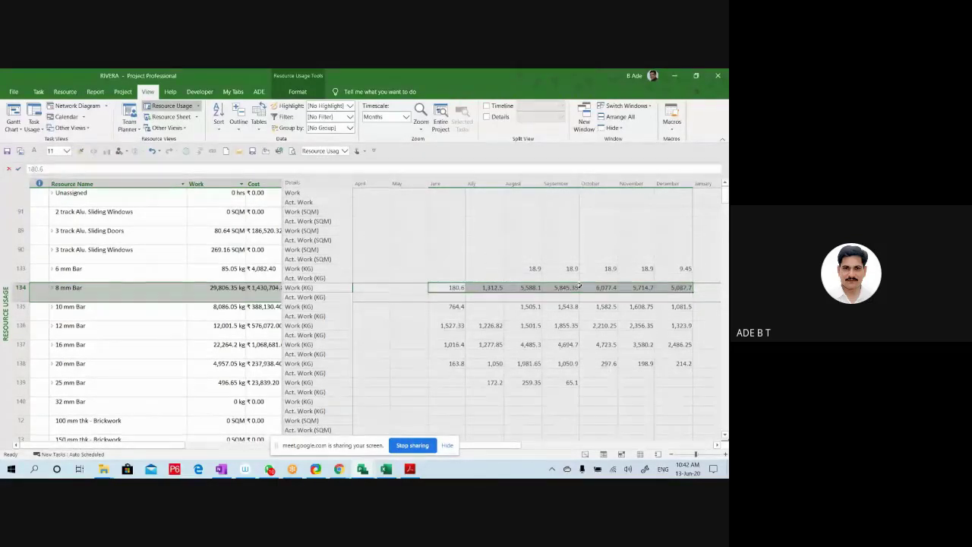
{"action": "right_click", "coordinate": [487, 302]}
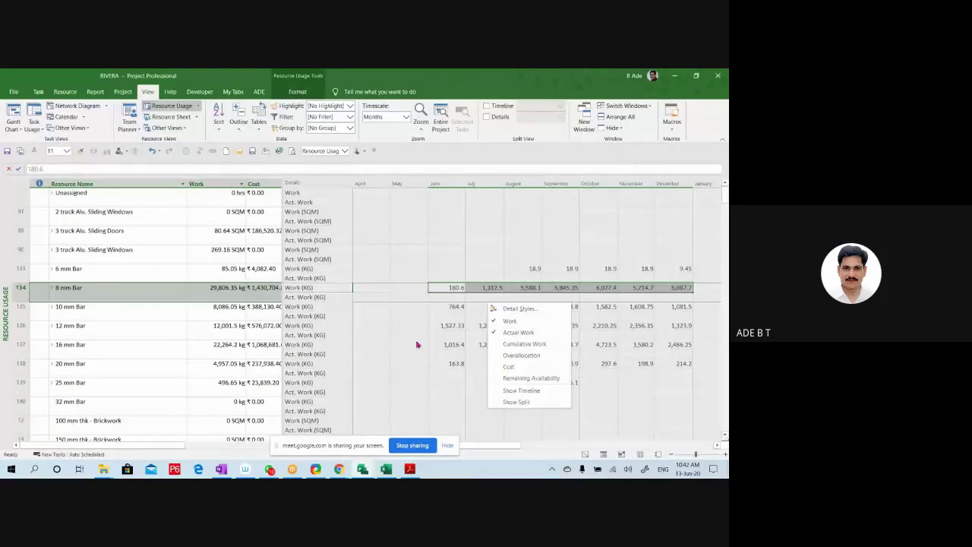
{"action": "key", "text": "Escape"}
Compare the 8 mm Bar's monthly Actual Work cells from June to December with its planned and total Work
{"action": "left_click", "coordinate": [452, 296]}
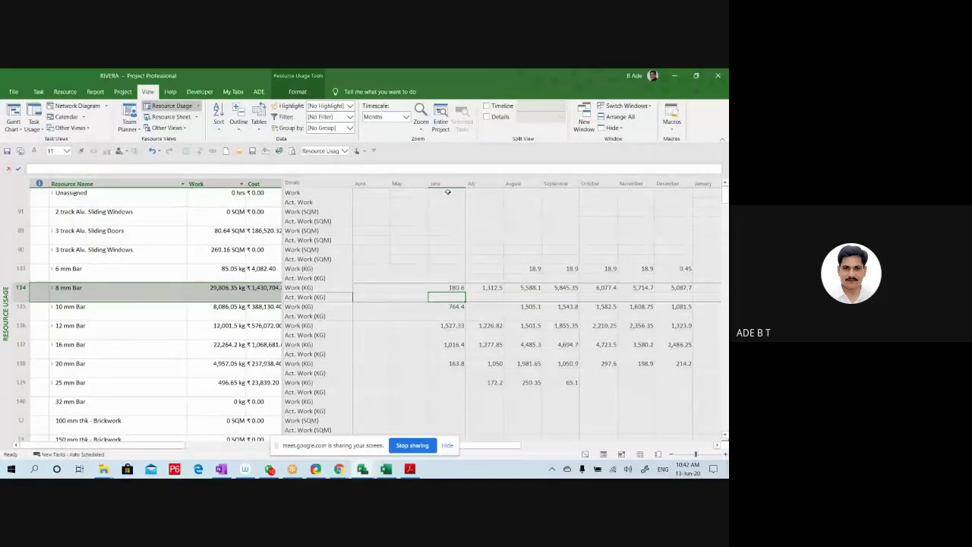
{"action": "left_click", "coordinate": [458, 289]}
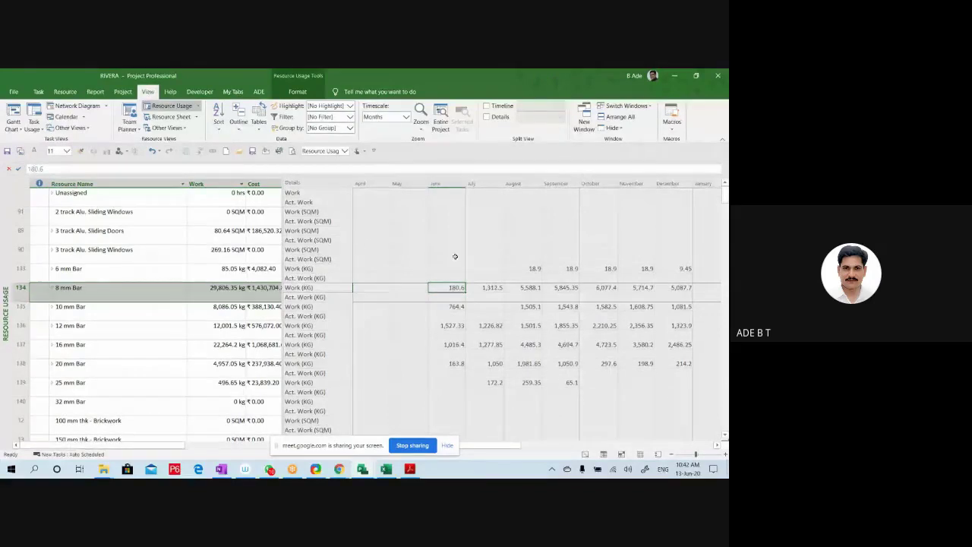
{"action": "left_click", "coordinate": [446, 299]}
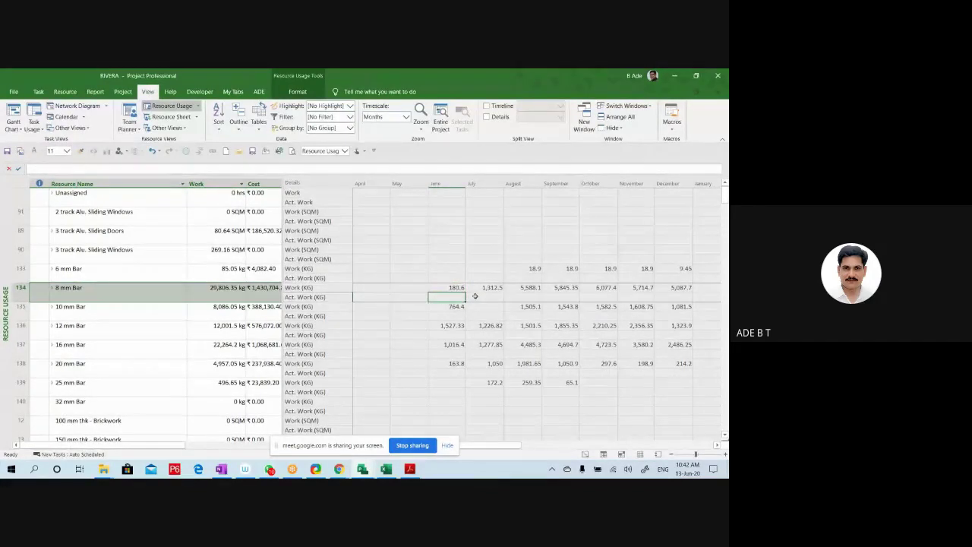
{"action": "left_click", "coordinate": [476, 296]}
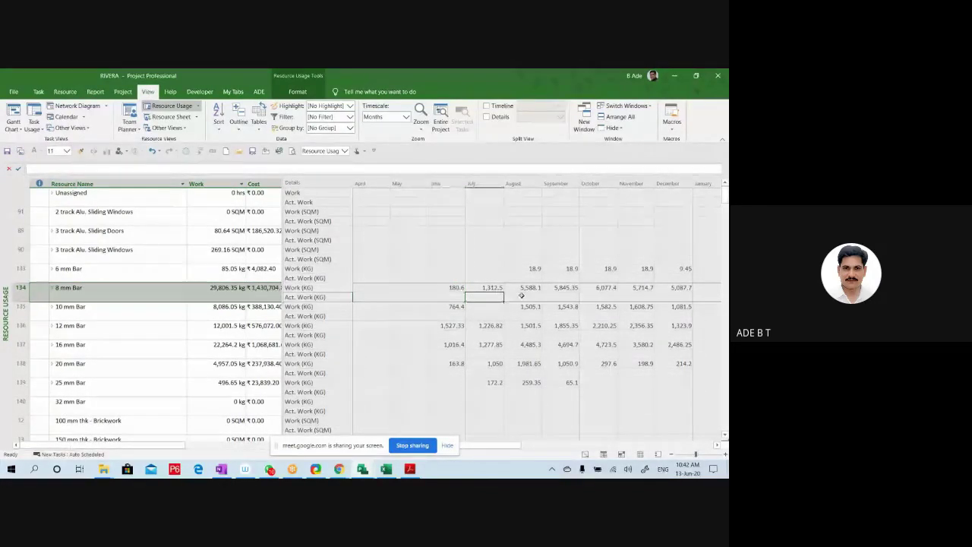
{"action": "left_click", "coordinate": [529, 296]}
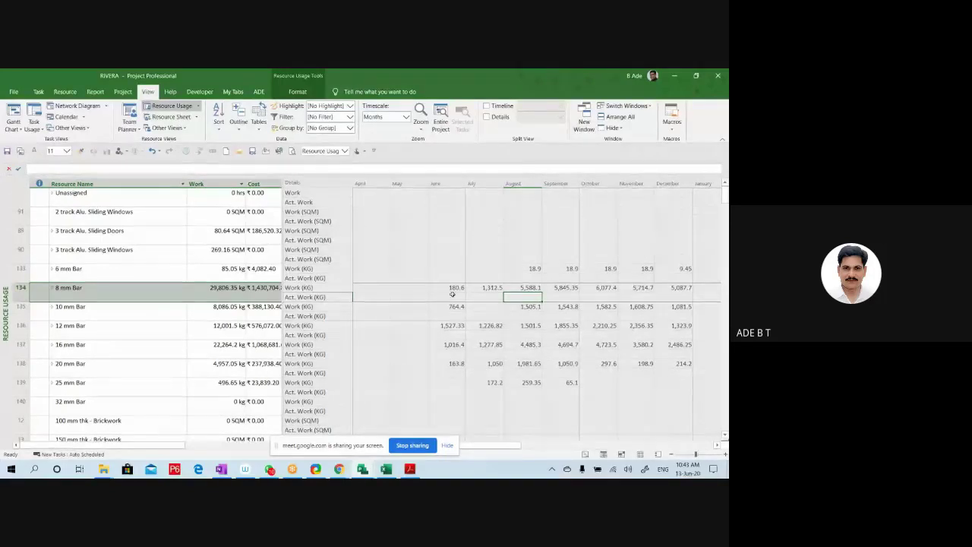
{"action": "left_click_drag", "start_coordinate": [446, 297], "coordinate": [668, 297]}
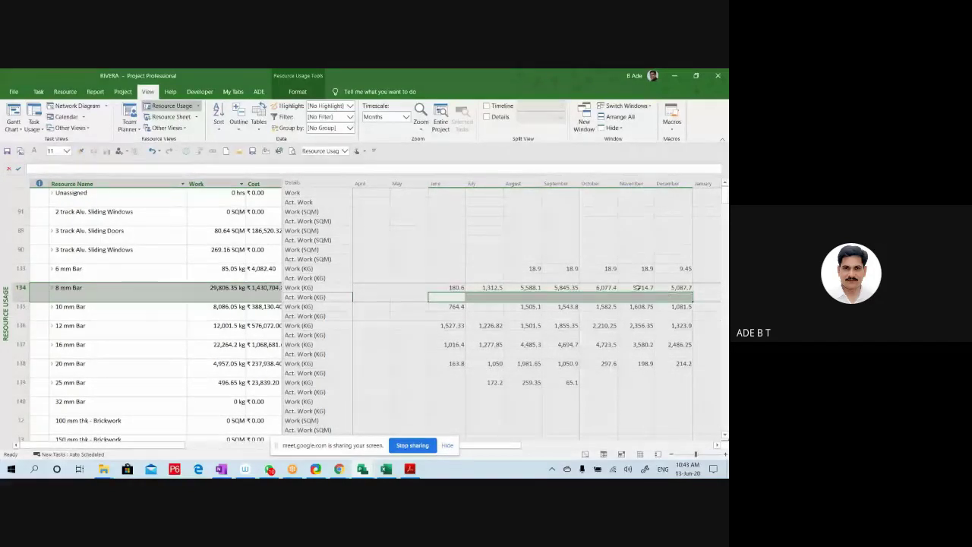
{"action": "left_click", "coordinate": [225, 296]}
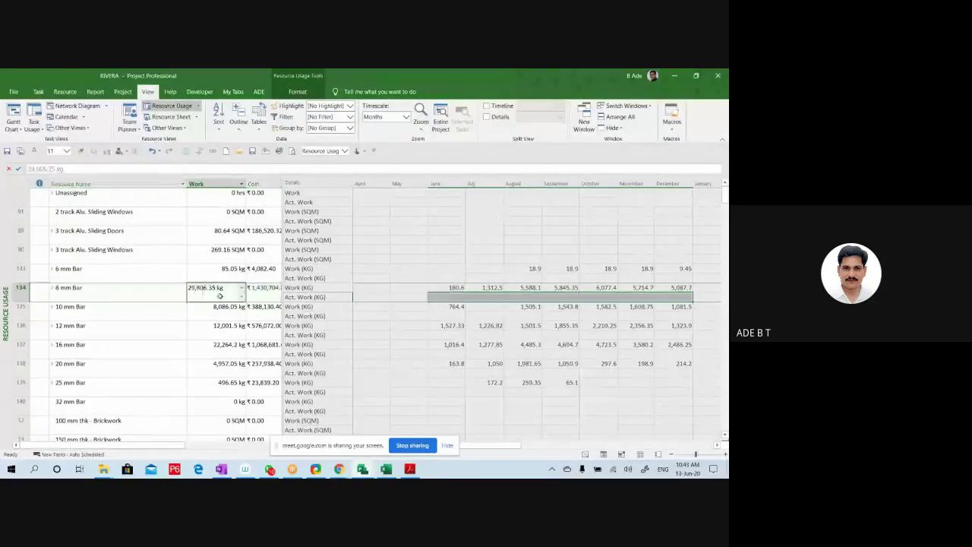
{"action": "left_click", "coordinate": [452, 298]}
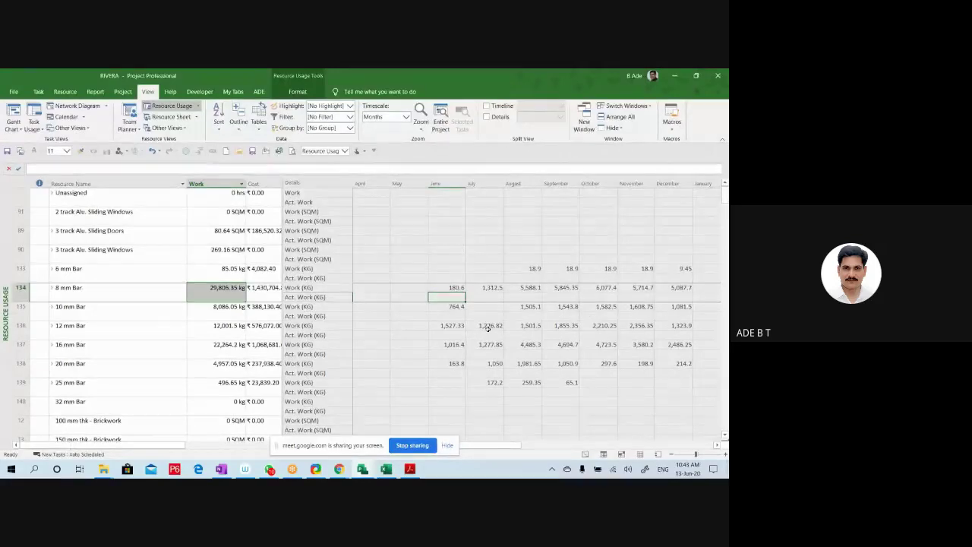
Add the Cost detail row to the time-phased grid of the Resource Usage view
{"action": "left_click", "coordinate": [481, 298]}
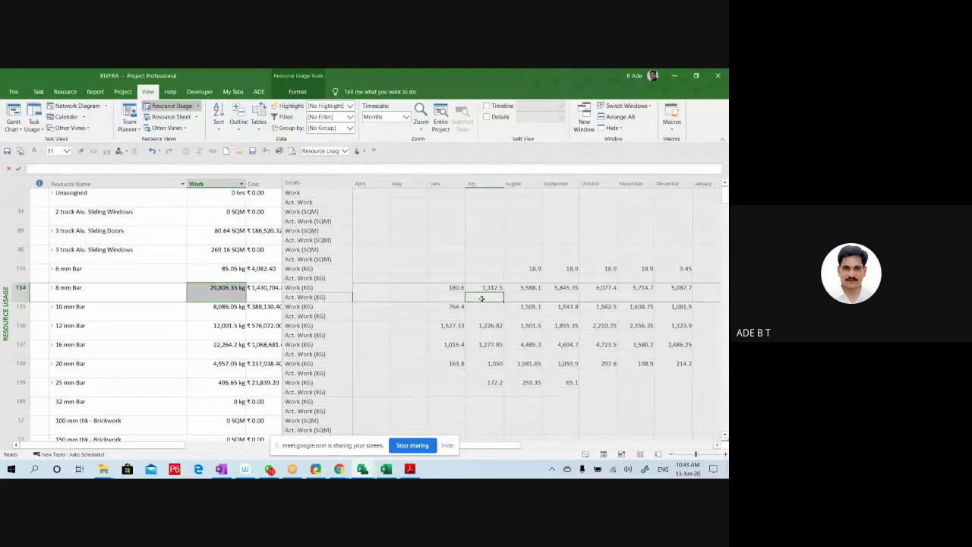
{"action": "right_click", "coordinate": [483, 299]}
{"action": "left_click", "coordinate": [527, 363]}
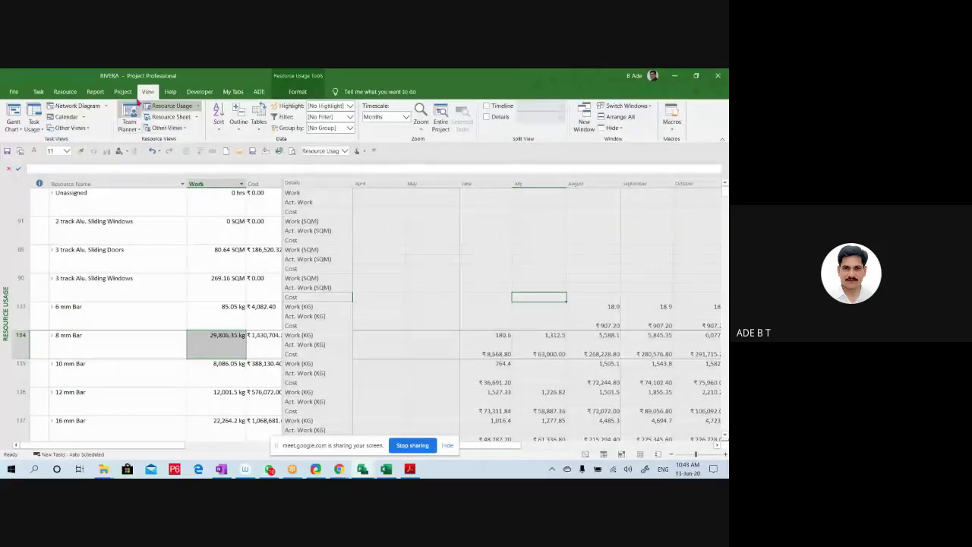
Open the Cash Flow cost report for the RIVERA project
{"action": "left_click", "coordinate": [95, 92]}
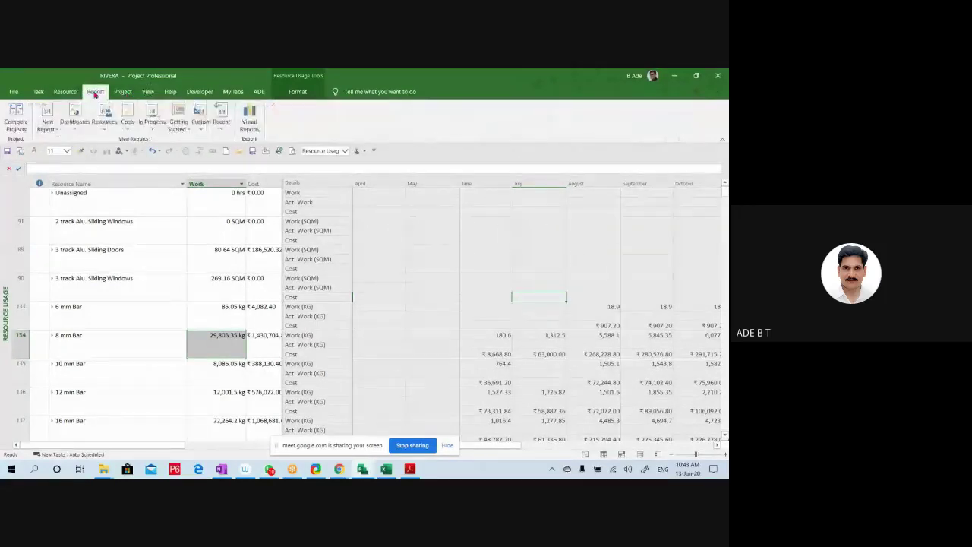
{"action": "left_click", "coordinate": [127, 118]}
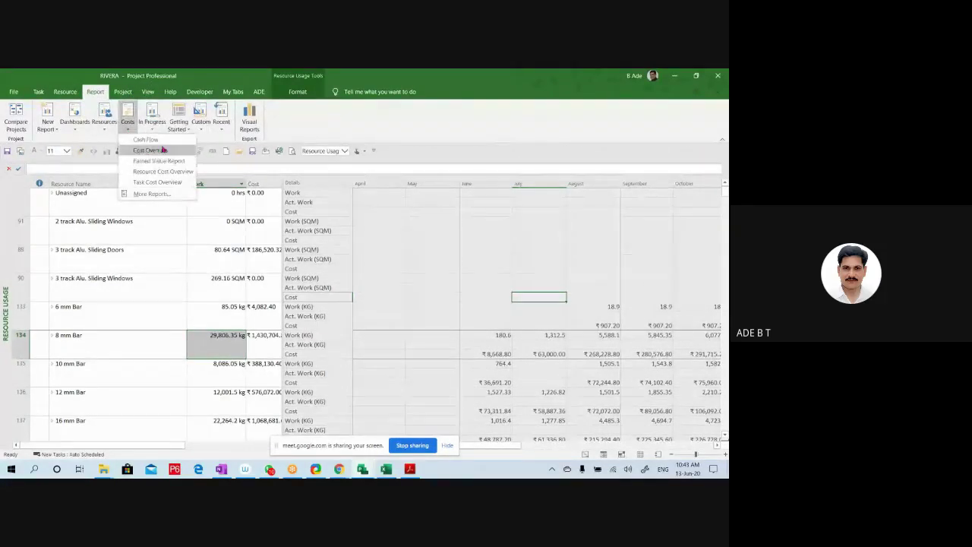
{"action": "left_click", "coordinate": [148, 140]}
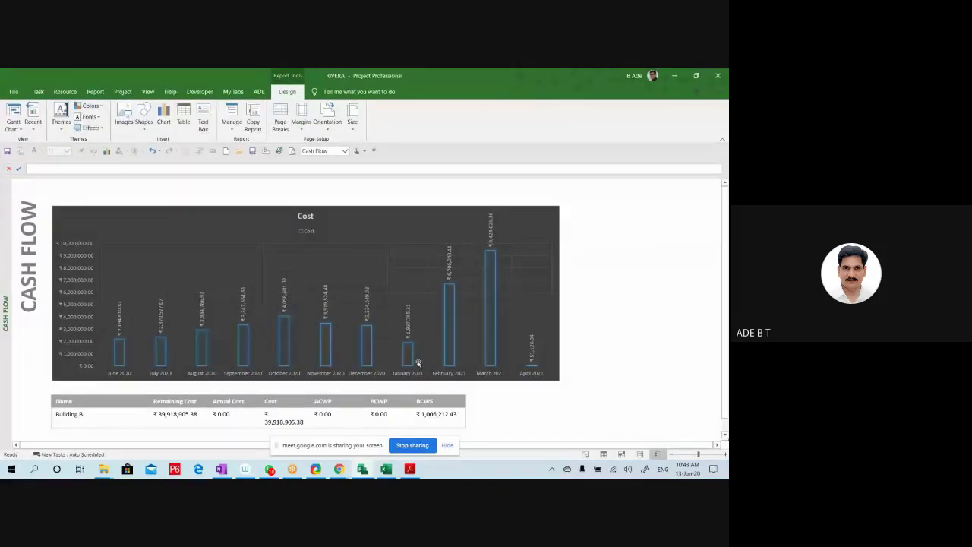
Capture the screen with the Cash Flow report and paste the image onto a new OneNote page in the Webinar section
{"action": "key", "text": "Print"}
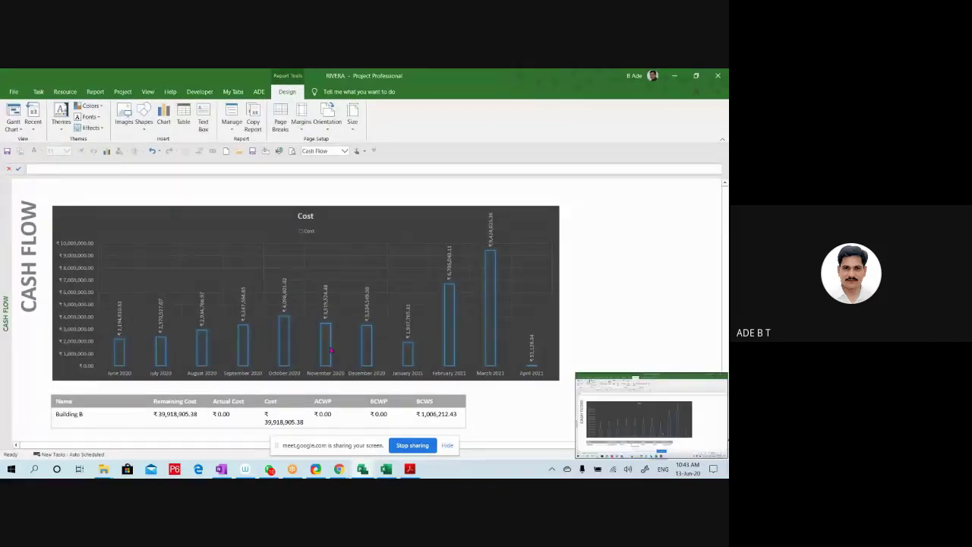
{"action": "left_click", "coordinate": [221, 470]}
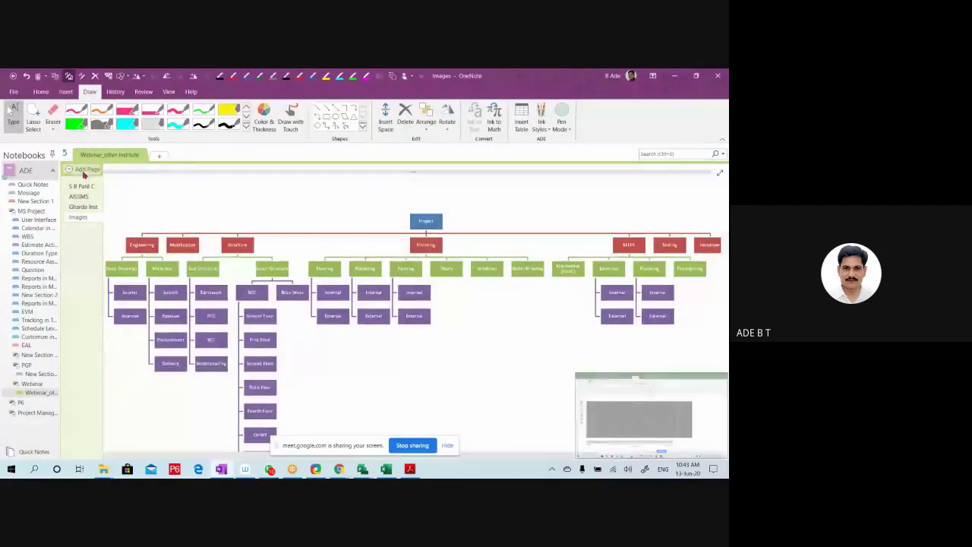
{"action": "left_click", "coordinate": [84, 172]}
{"action": "key", "text": "Return"}
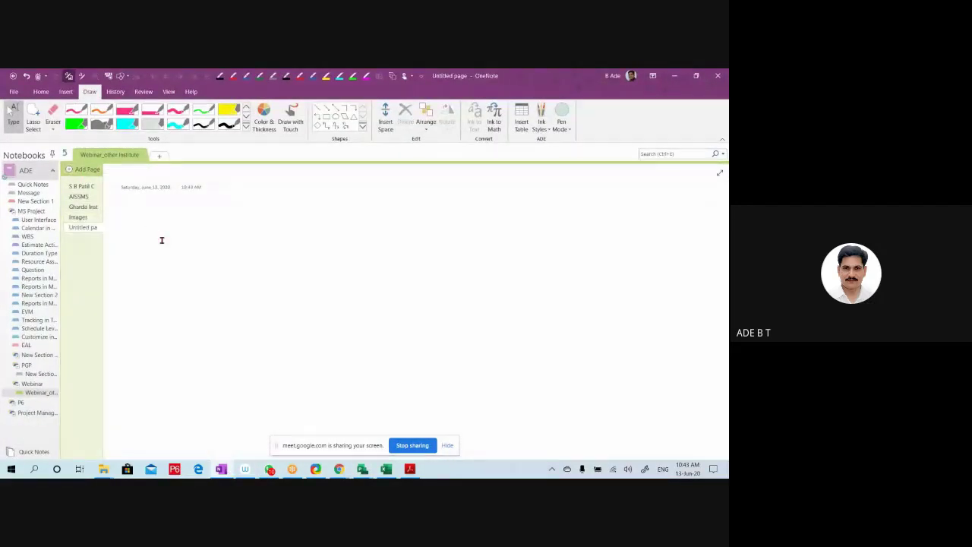
{"action": "key", "text": "ctrl+v"}
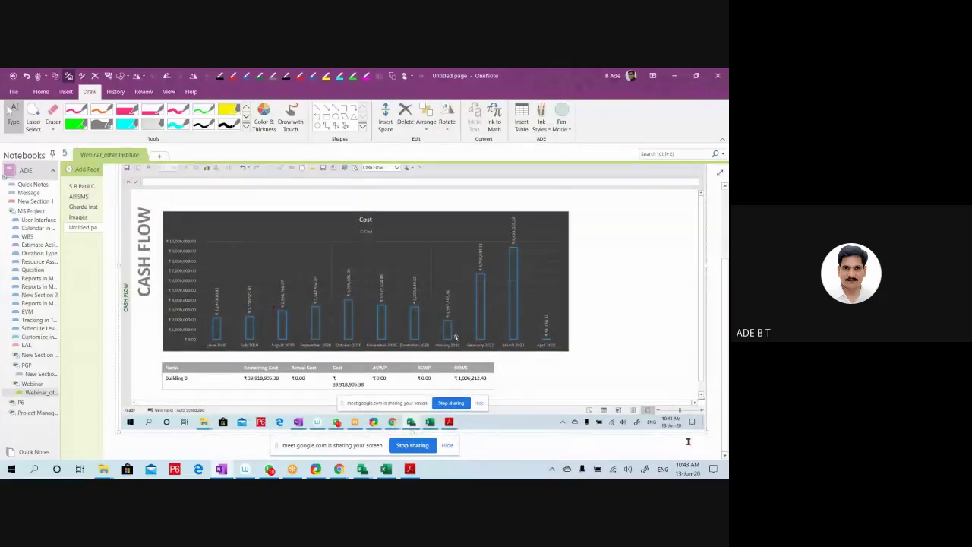
{"action": "scroll", "coordinate": [705, 436], "scroll_direction": "up", "scroll_amount": 2}
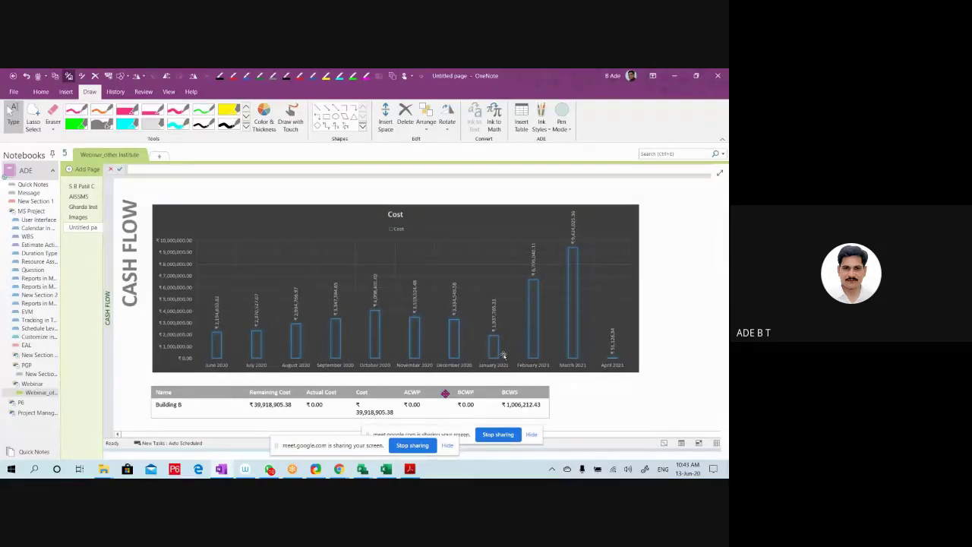
Draw a yellow cumulative cost curve over the chart and a vertical line before September 2020 labelled "status date"
{"action": "left_click", "coordinate": [245, 126]}
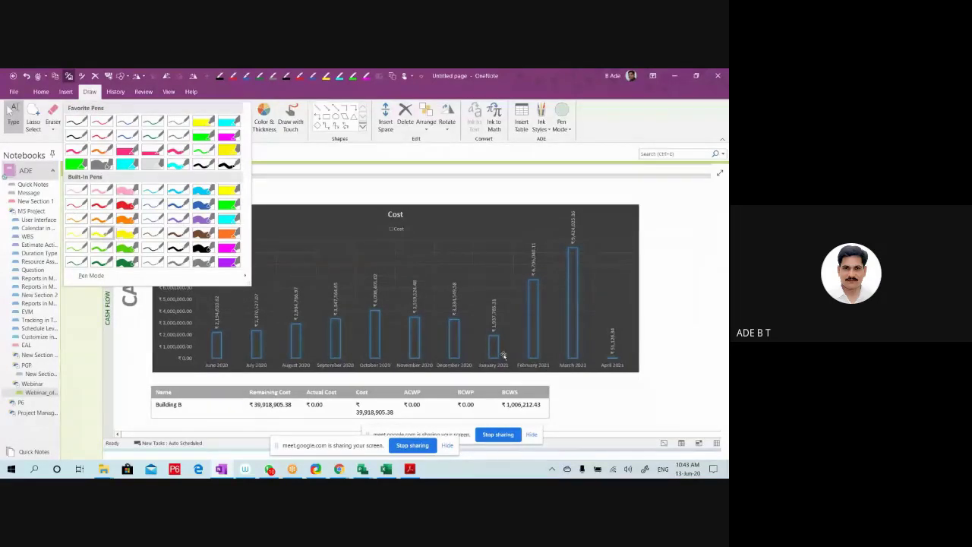
{"action": "key", "text": "Escape"}
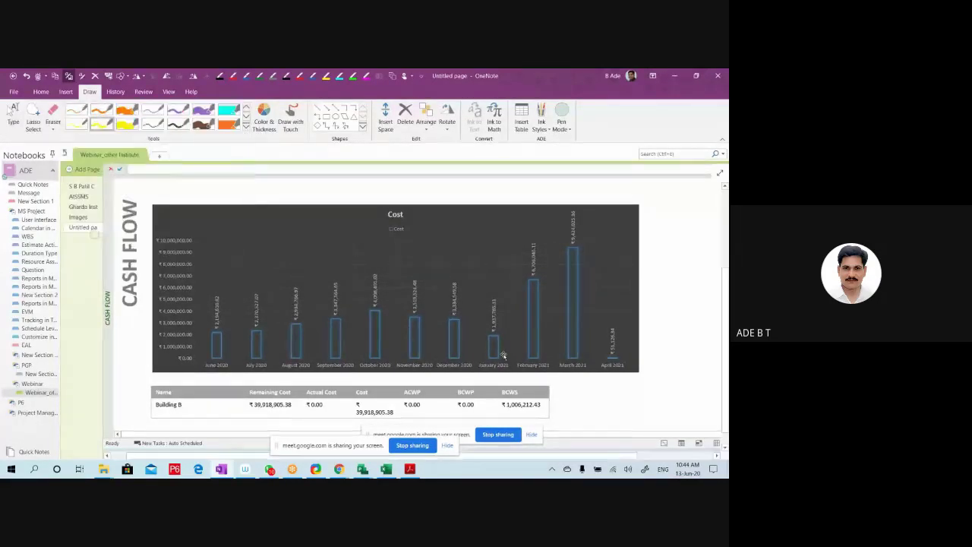
{"action": "mouse_move", "coordinate": [211, 357]}
{"action": "left_mouse_down"}
{"action": "mouse_move", "coordinate": [563, 226]}
{"action": "mouse_move", "coordinate": [632, 214]}
{"action": "left_mouse_up"}
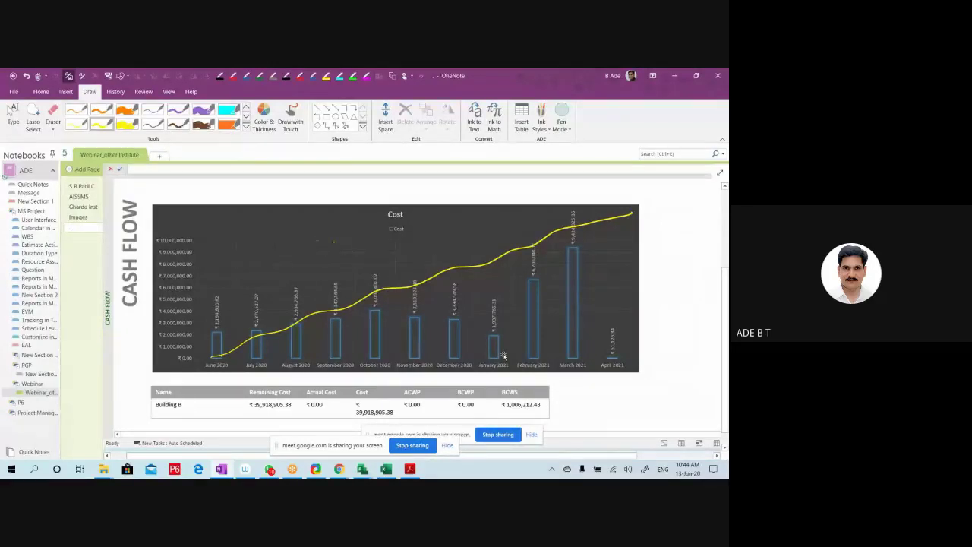
{"action": "left_click_drag", "start_coordinate": [318, 240], "coordinate": [318, 265]}
{"action": "left_click_drag", "start_coordinate": [318, 300], "coordinate": [318, 364]}
{"action": "mouse_move", "coordinate": [323, 250]}
{"action": "left_mouse_down"}
{"action": "mouse_move", "coordinate": [345, 236]}
{"action": "mouse_move", "coordinate": [331, 249]}
{"action": "mouse_move", "coordinate": [440, 231]}
{"action": "left_mouse_up"}
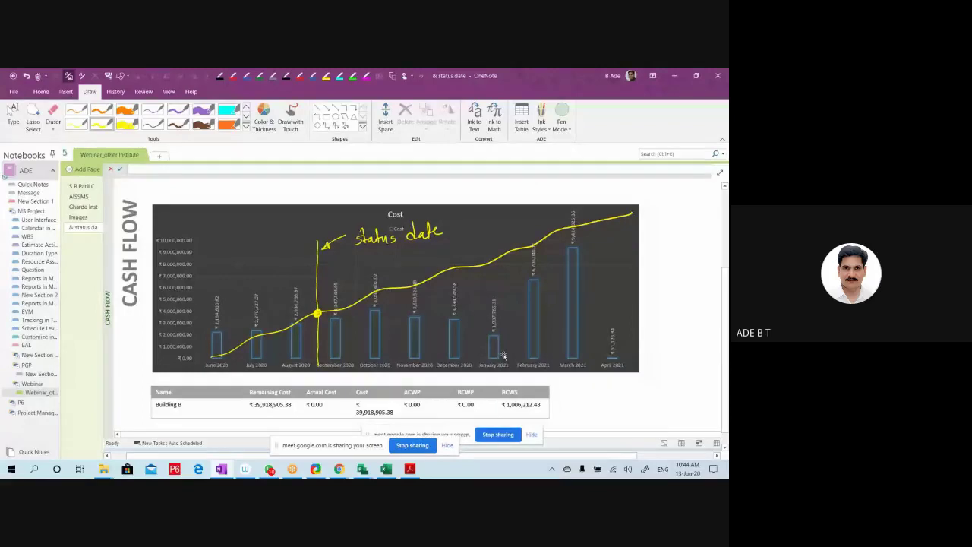
Draw a light blue curve above the yellow one from June 2020 to the status date line and label it "AC"
{"action": "left_click", "coordinate": [245, 129]}
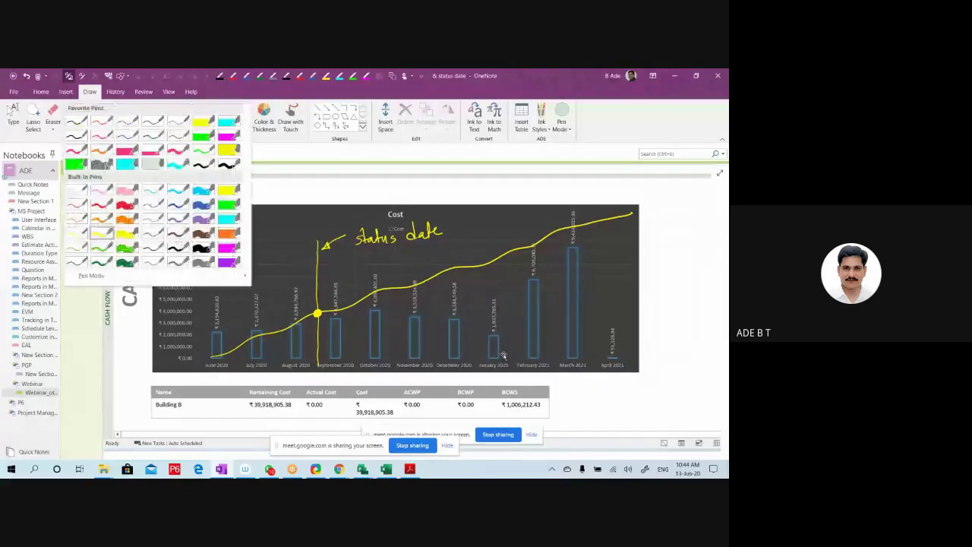
{"action": "left_click", "coordinate": [178, 189]}
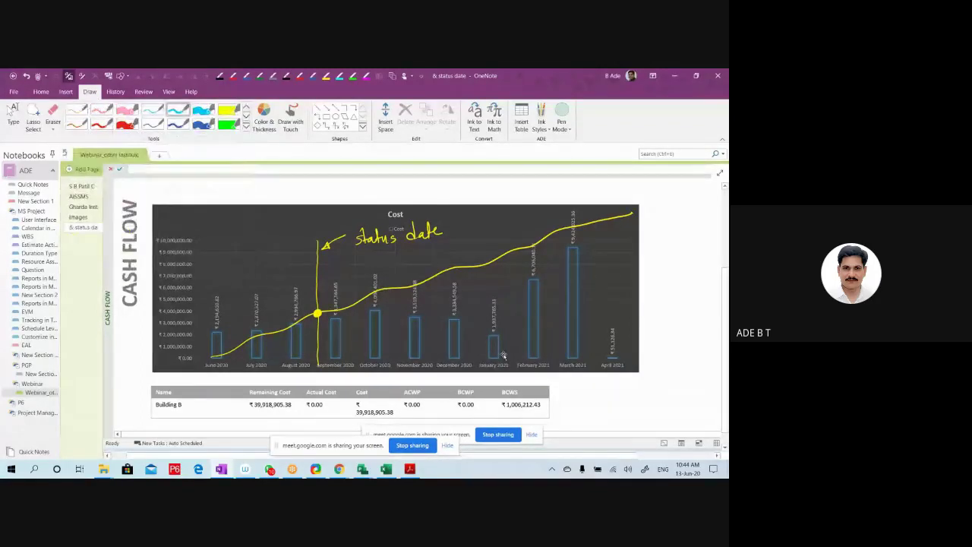
{"action": "mouse_move", "coordinate": [215, 353]}
{"action": "left_mouse_down"}
{"action": "mouse_move", "coordinate": [293, 294]}
{"action": "mouse_move", "coordinate": [343, 278]}
{"action": "left_mouse_up"}
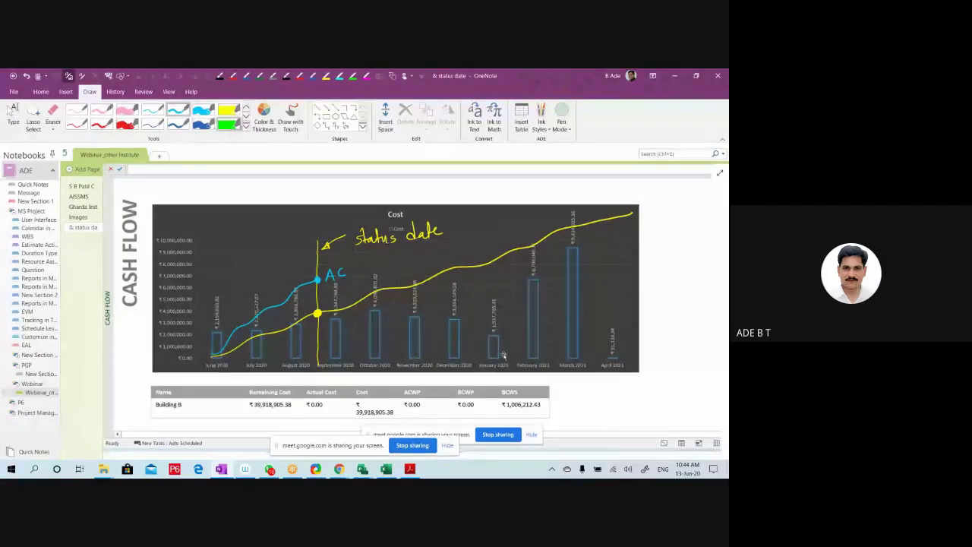
Draw an orange curve above the AC curve up to the status date line, label it "EV" and underline AC
{"action": "left_click", "coordinate": [246, 129]}
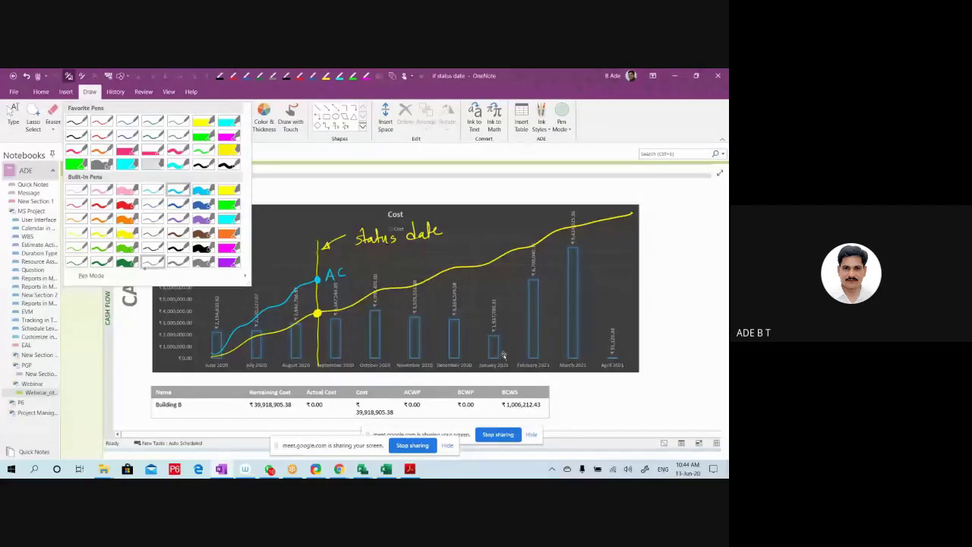
{"action": "left_click", "coordinate": [101, 218]}
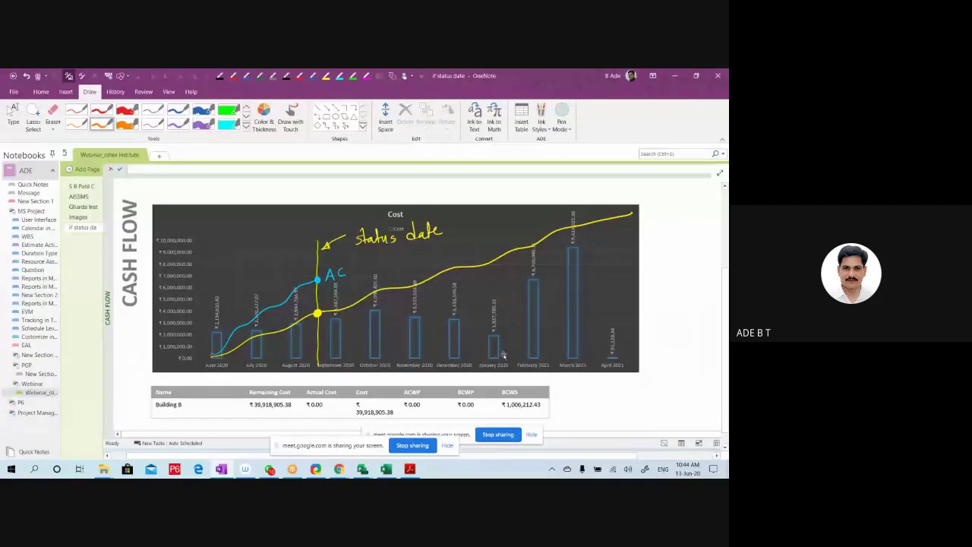
{"action": "mouse_move", "coordinate": [216, 351]}
{"action": "left_mouse_down"}
{"action": "mouse_move", "coordinate": [240, 307]}
{"action": "mouse_move", "coordinate": [278, 281]}
{"action": "left_mouse_up"}
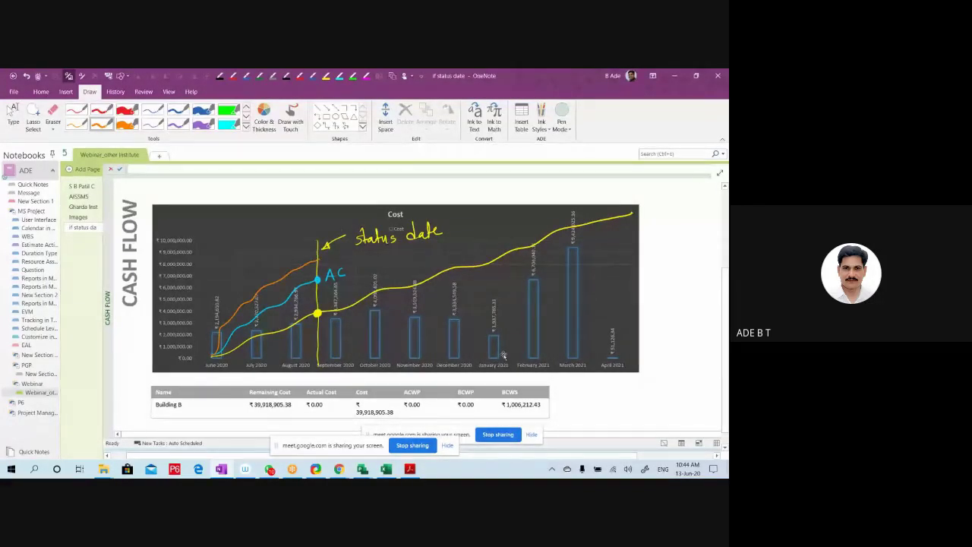
{"action": "left_click_drag", "start_coordinate": [328, 252], "coordinate": [335, 253]}
{"action": "left_click_drag", "start_coordinate": [329, 256], "coordinate": [335, 256]}
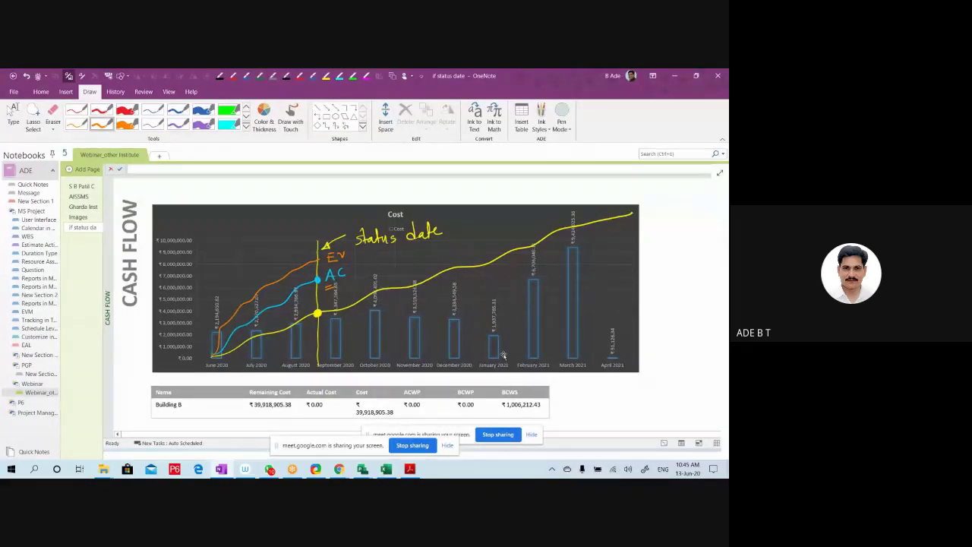
{"action": "key", "text": "Escape"}
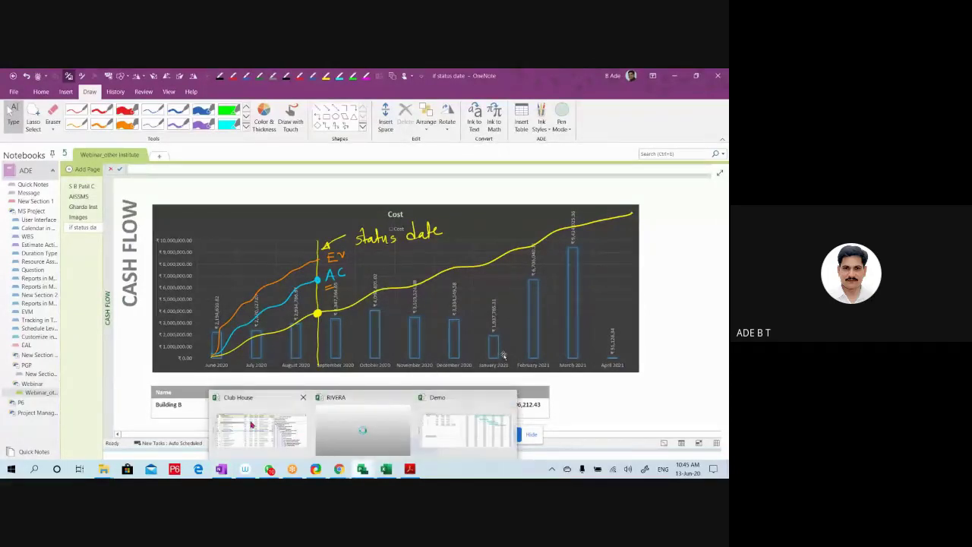
Switch to the Club House project in Microsoft Project and show the Tracking Gantt view with the Tracking table
{"action": "left_click", "coordinate": [257, 429]}
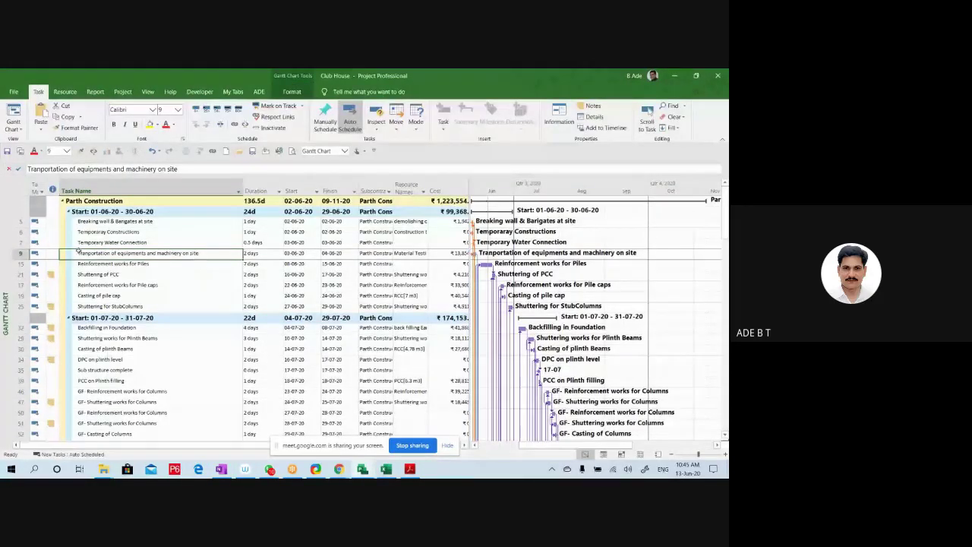
{"action": "right_click", "coordinate": [9, 266]}
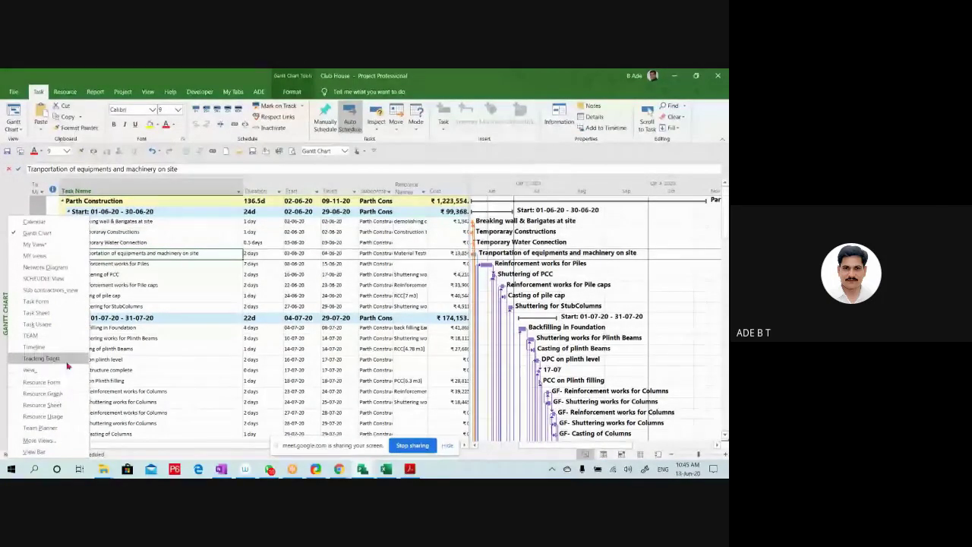
{"action": "left_click", "coordinate": [46, 359]}
{"action": "right_click", "coordinate": [19, 188]}
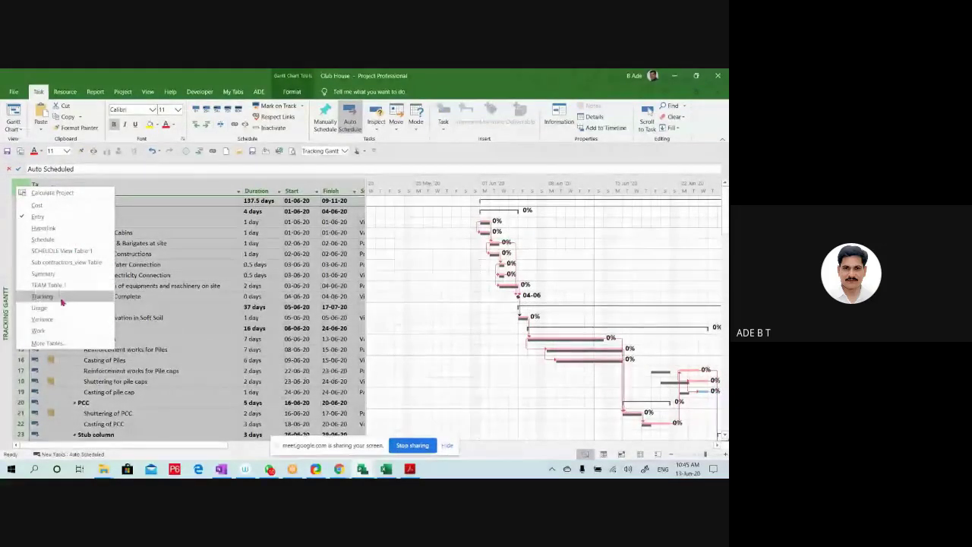
{"action": "left_click", "coordinate": [43, 296]}
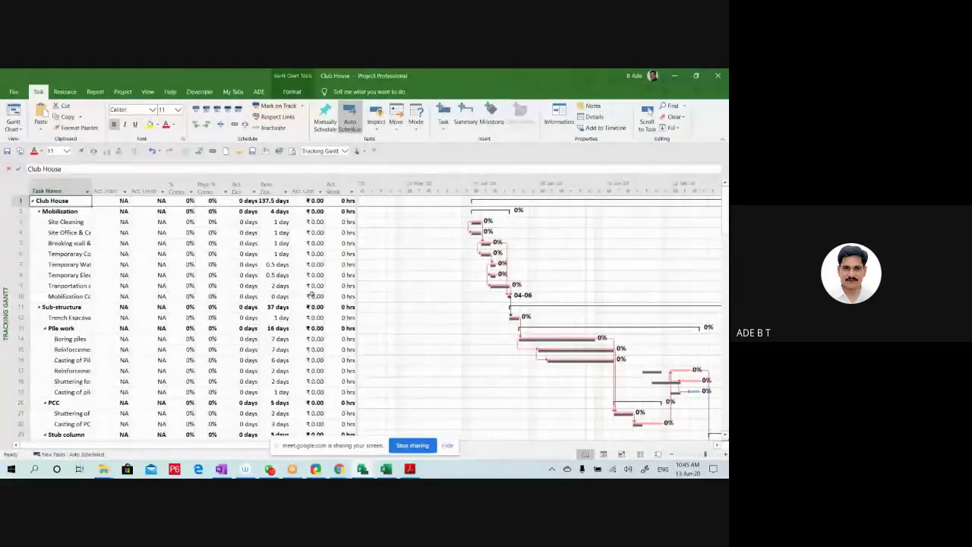
Set the baseline of the Club House project, overwriting the previously saved Baseline
{"action": "left_click", "coordinate": [87, 254]}
{"action": "left_click", "coordinate": [123, 92]}
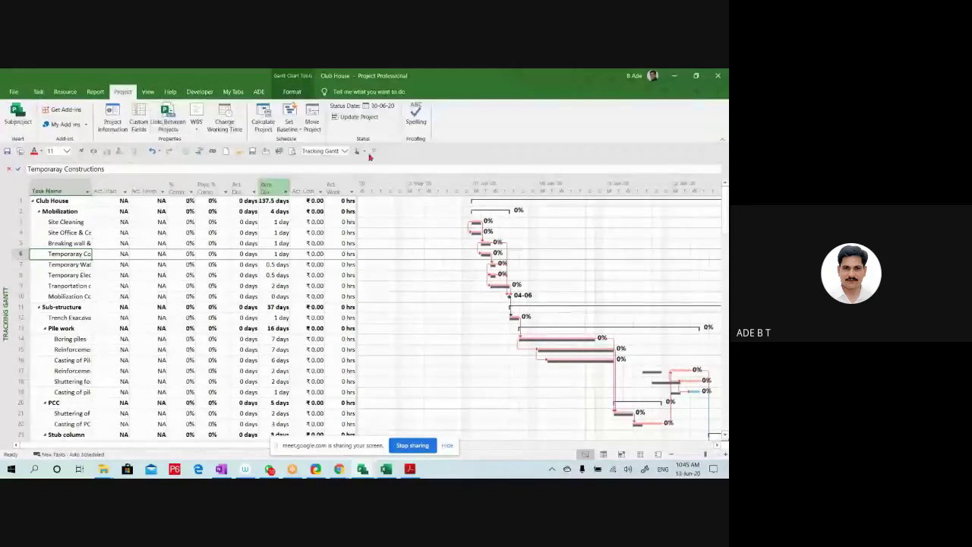
{"action": "left_click", "coordinate": [289, 128]}
{"action": "left_click", "coordinate": [297, 141]}
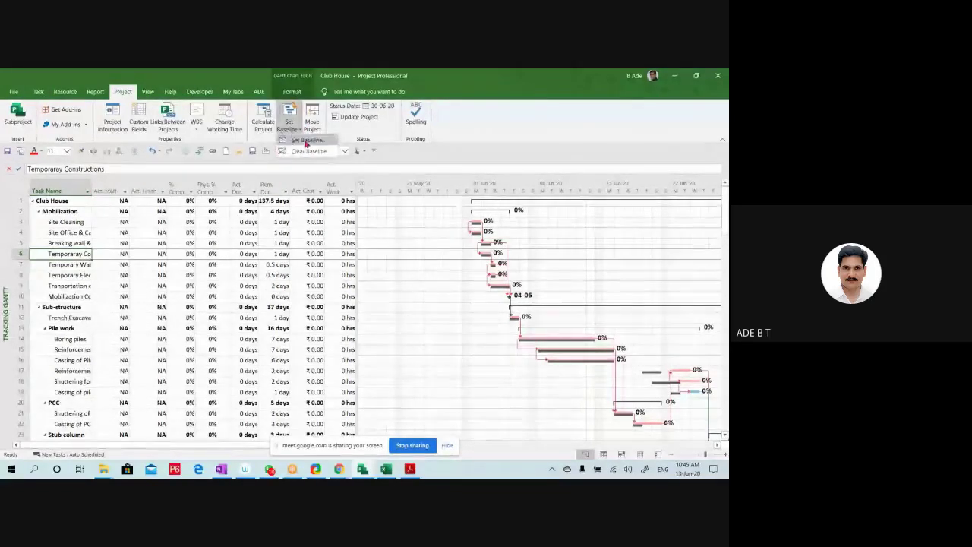
{"action": "left_click", "coordinate": [374, 337]}
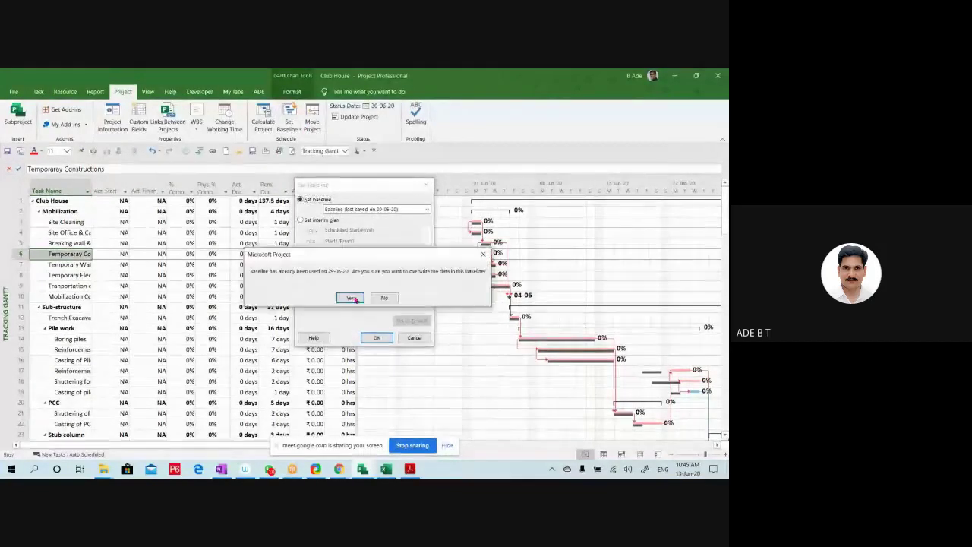
{"action": "left_click", "coordinate": [346, 300]}
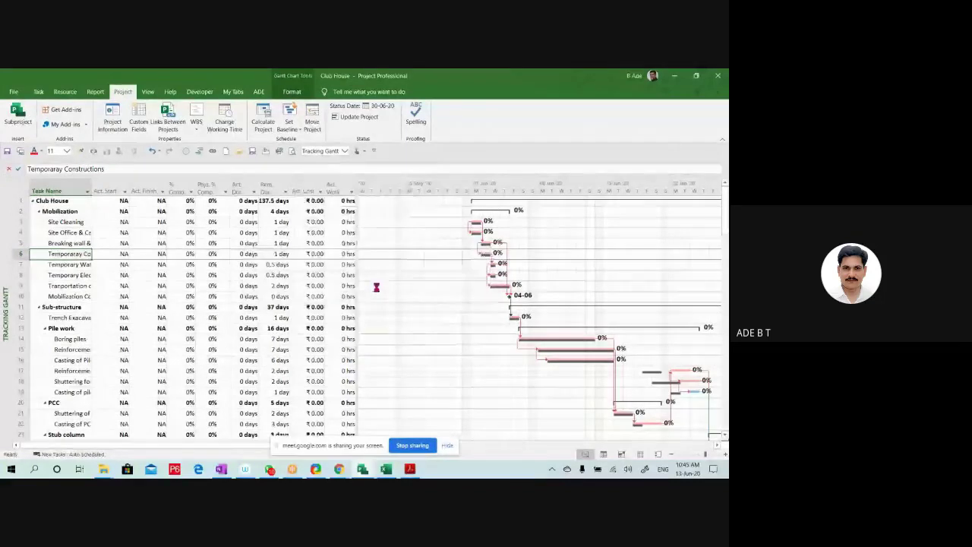
Set the actual start of the Site Cleaning task to 09-06-20
{"action": "left_click", "coordinate": [118, 222]}
{"action": "left_click", "coordinate": [125, 223]}
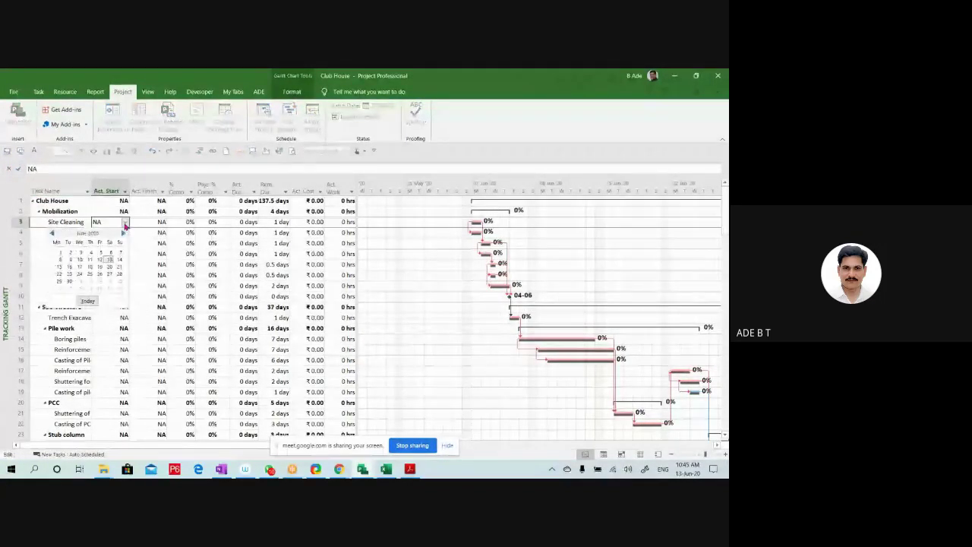
{"action": "left_click", "coordinate": [70, 259]}
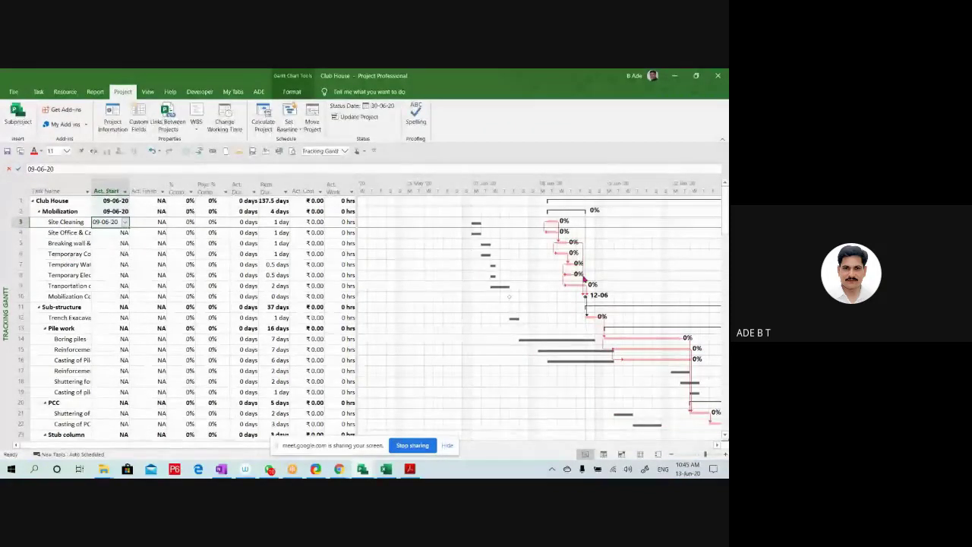
Try to mark rows 2 to 13, from Mobilization to Pile work, as 100% complete
{"action": "left_click_drag", "start_coordinate": [21, 211], "coordinate": [17, 330]}
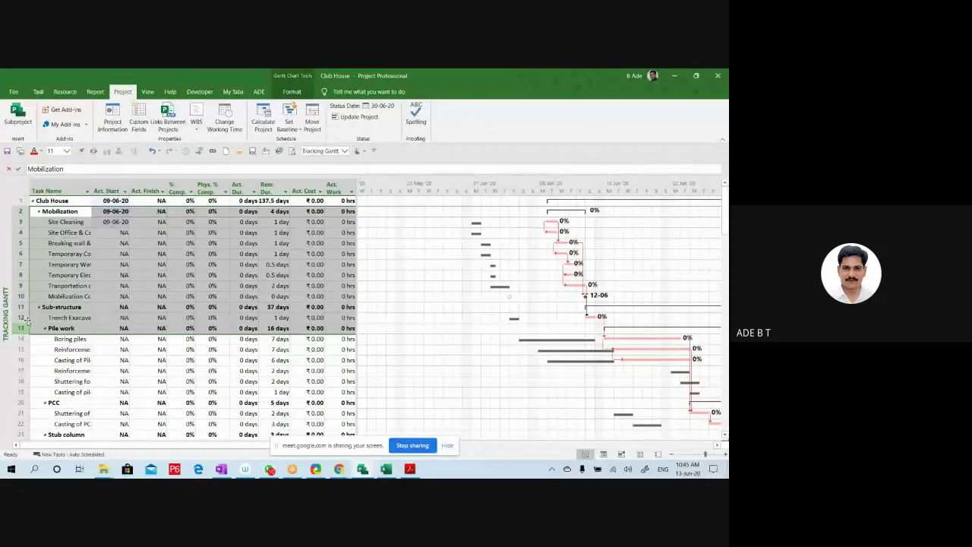
{"action": "left_click", "coordinate": [38, 91]}
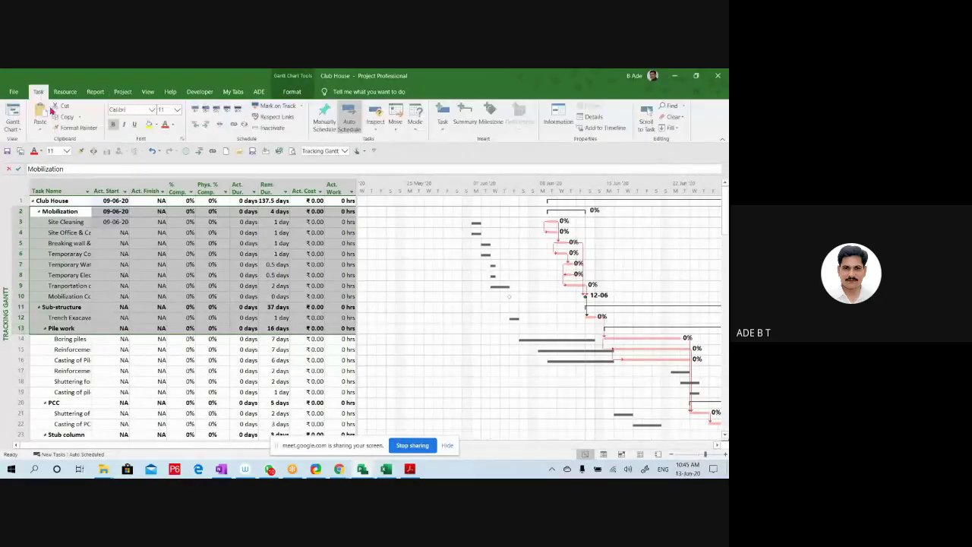
{"action": "left_click", "coordinate": [238, 110]}
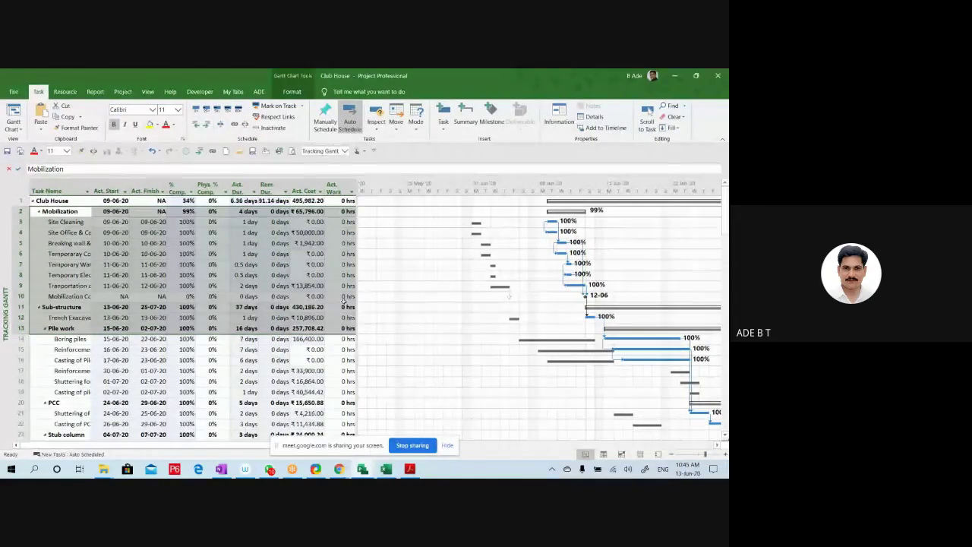
{"action": "key", "text": "ctrl+z"}
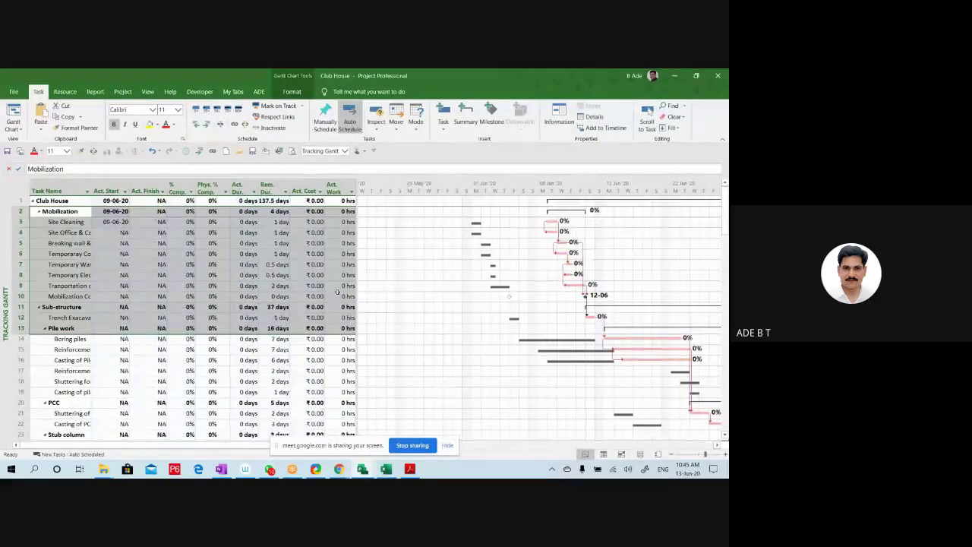
Mark the Mobilization subtasks in rows 3 to 10, starting with Site Cleaning, as 100% complete
{"action": "left_click", "coordinate": [47, 275]}
{"action": "left_click_drag", "start_coordinate": [21, 222], "coordinate": [21, 298]}
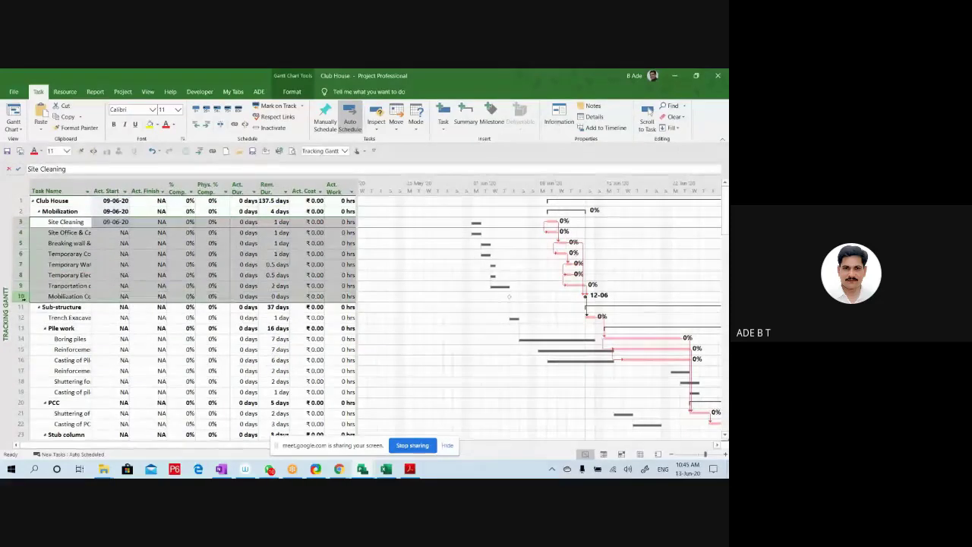
{"action": "left_click", "coordinate": [238, 111]}
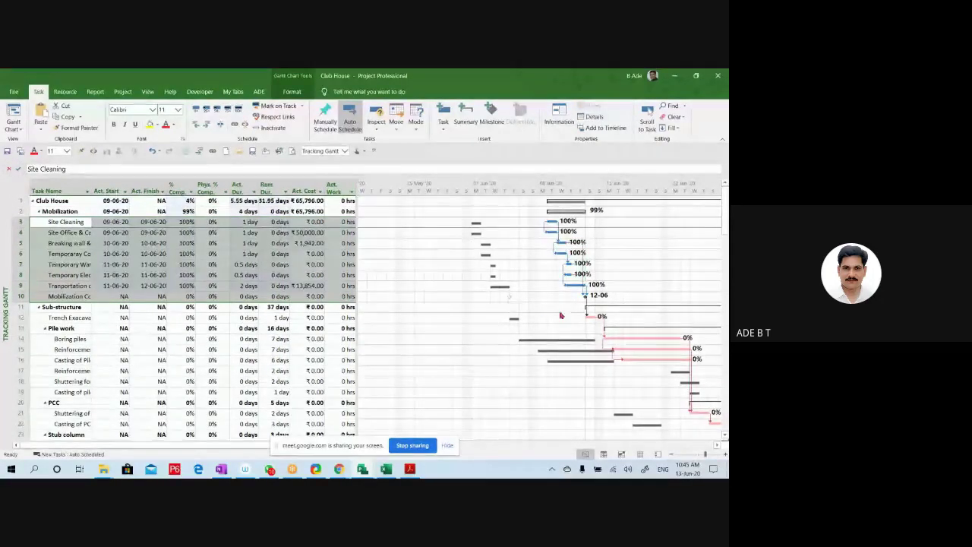
Show slippage lines on the Club House Tracking Gantt against the Baseline last saved on 13-06-20
{"action": "left_click", "coordinate": [242, 370]}
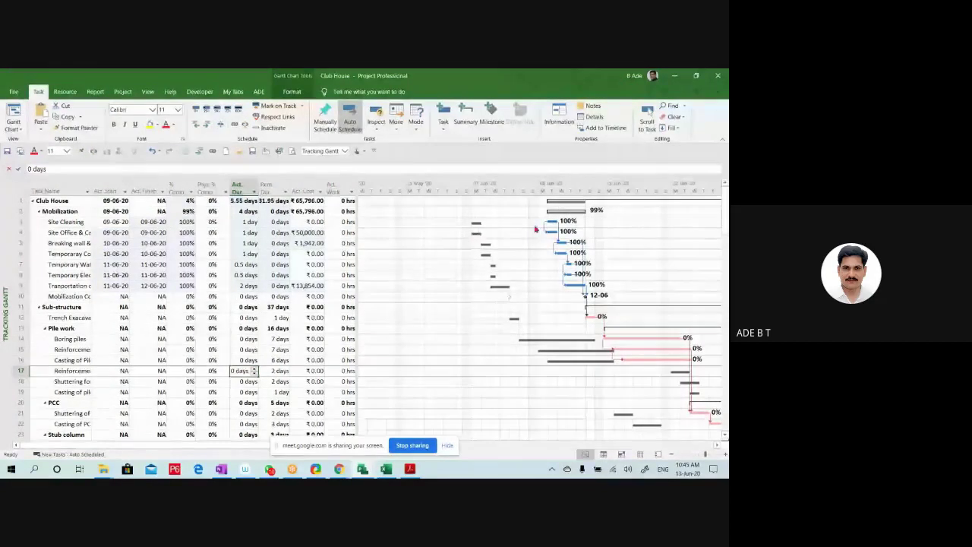
{"action": "right_click", "coordinate": [414, 257]}
{"action": "mouse_move", "coordinate": [464, 319]}
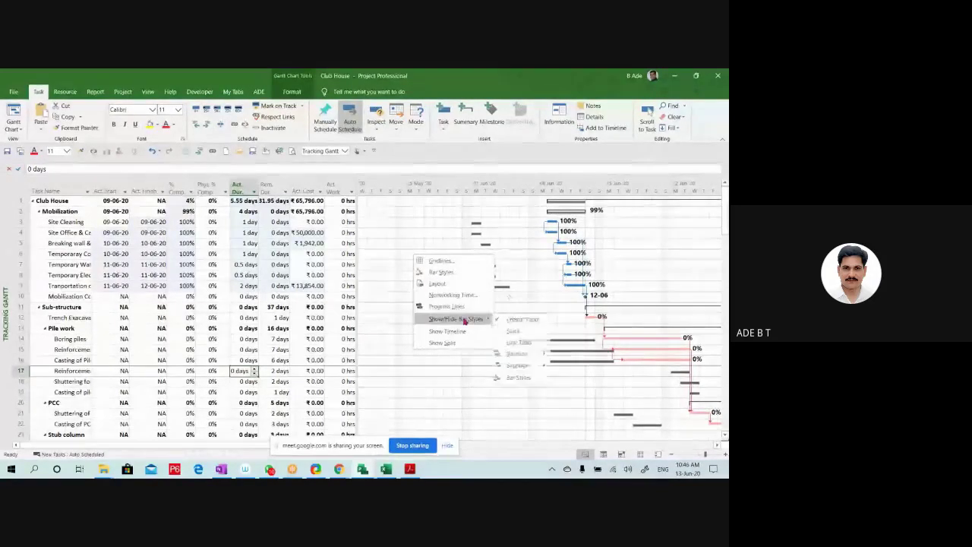
{"action": "mouse_move", "coordinate": [524, 365]}
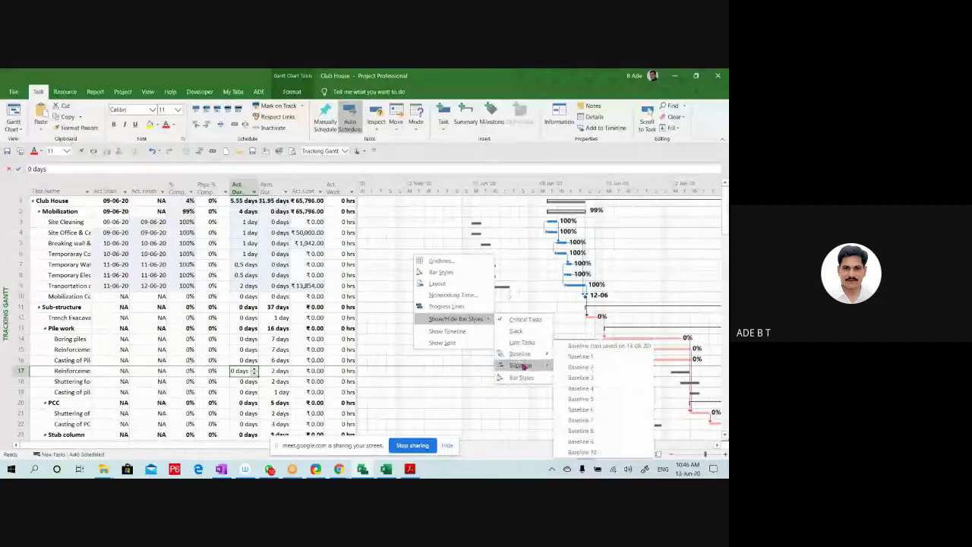
{"action": "left_click", "coordinate": [571, 343]}
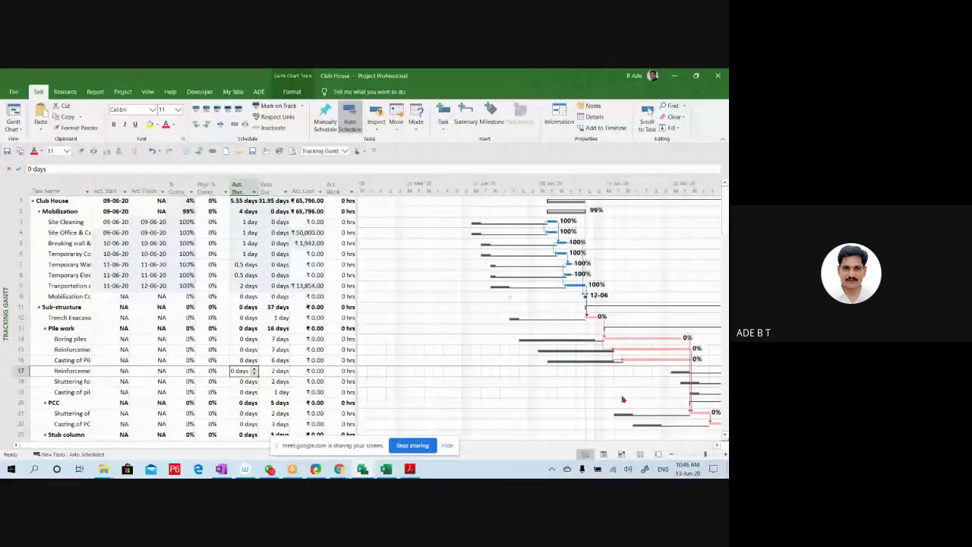
Examine the slippage lines through the whole schedule, down to the project completion milestone in row 115
{"action": "scroll", "coordinate": [507, 326], "scroll_direction": "down", "scroll_amount": 2}
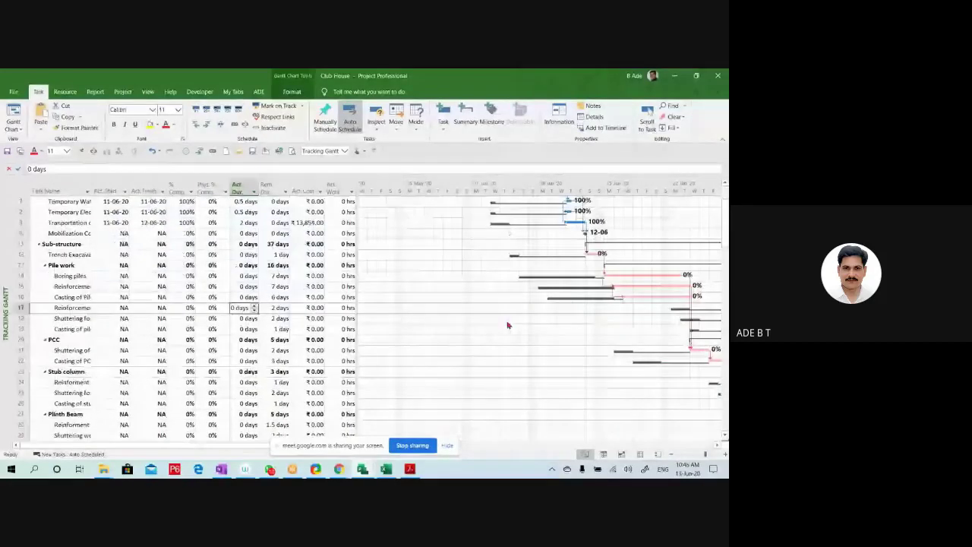
{"action": "scroll", "coordinate": [507, 325], "scroll_direction": "down", "scroll_amount": 10}
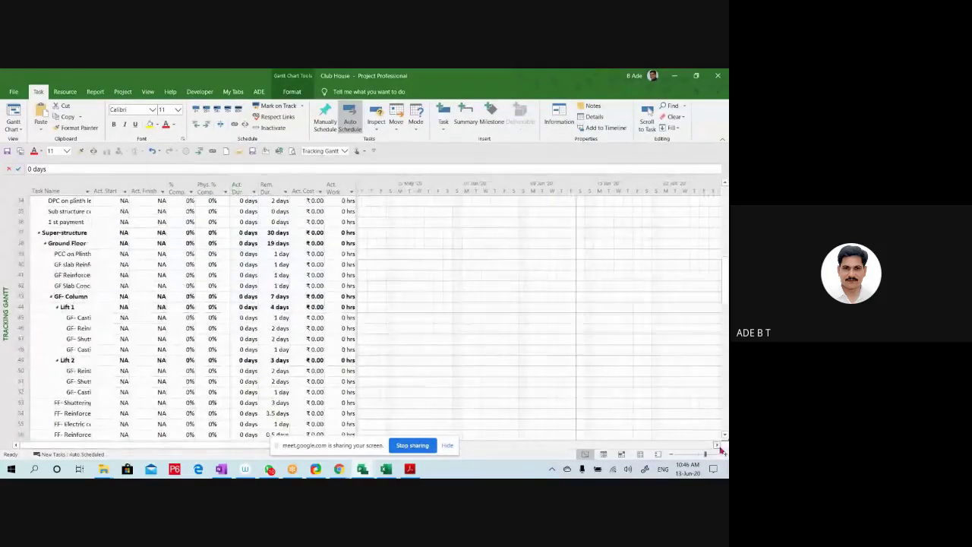
{"action": "scroll", "coordinate": [721, 451], "scroll_direction": "right", "scroll_amount": 10}
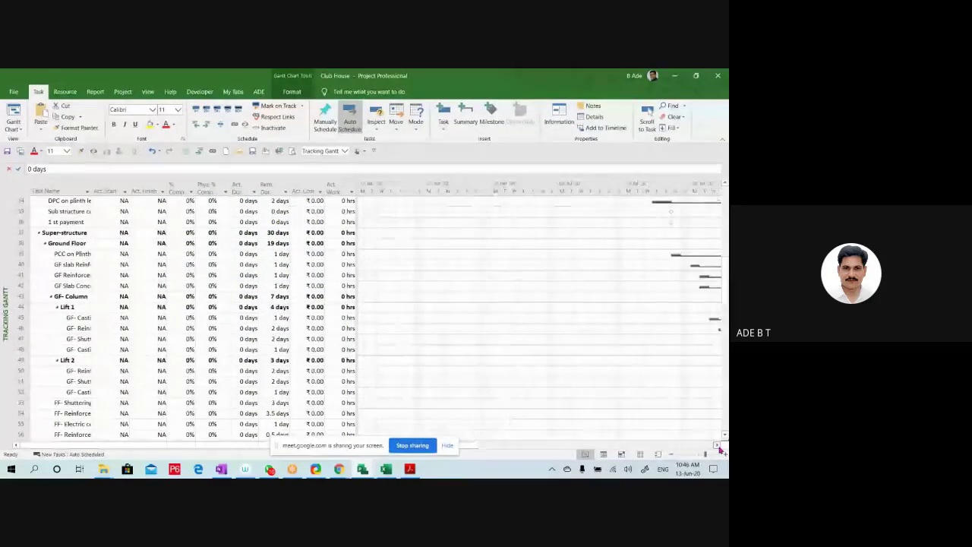
{"action": "scroll", "coordinate": [721, 451], "scroll_direction": "right", "scroll_amount": 10}
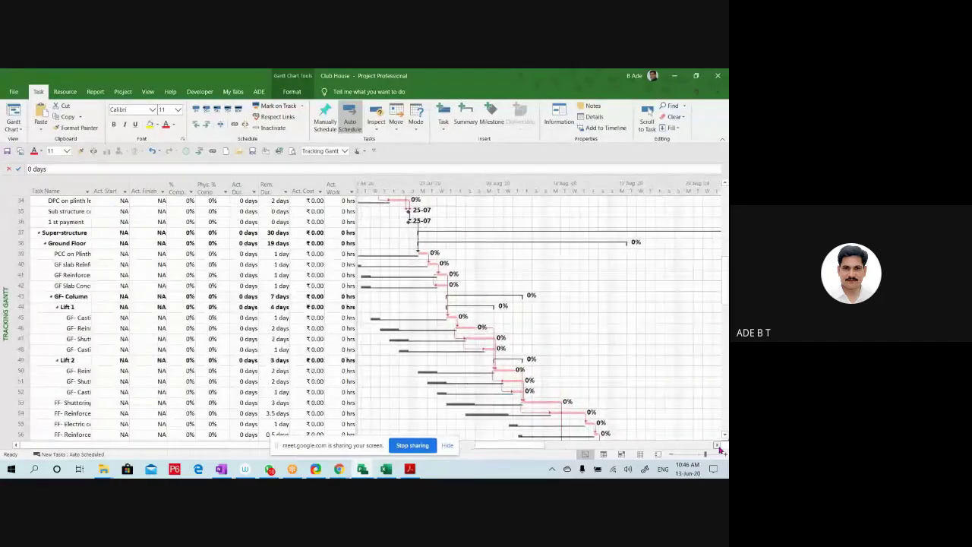
{"action": "scroll", "coordinate": [721, 451], "scroll_direction": "right", "scroll_amount": 3}
{"action": "scroll", "coordinate": [625, 372], "scroll_direction": "down", "scroll_amount": 15}
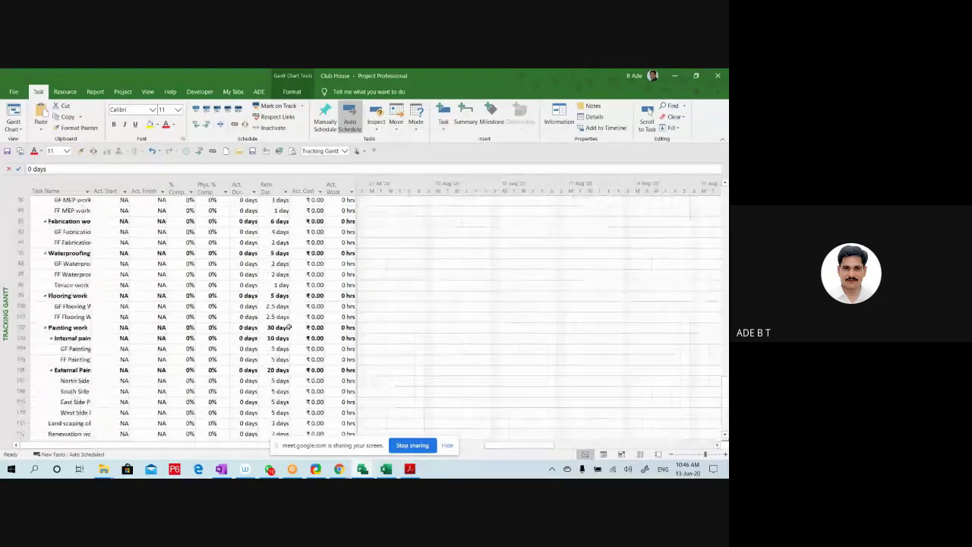
{"action": "scroll", "coordinate": [288, 327], "scroll_direction": "down", "scroll_amount": 12}
{"action": "scroll", "coordinate": [102, 275], "scroll_direction": "up", "scroll_amount": 3}
{"action": "left_click", "coordinate": [87, 296]}
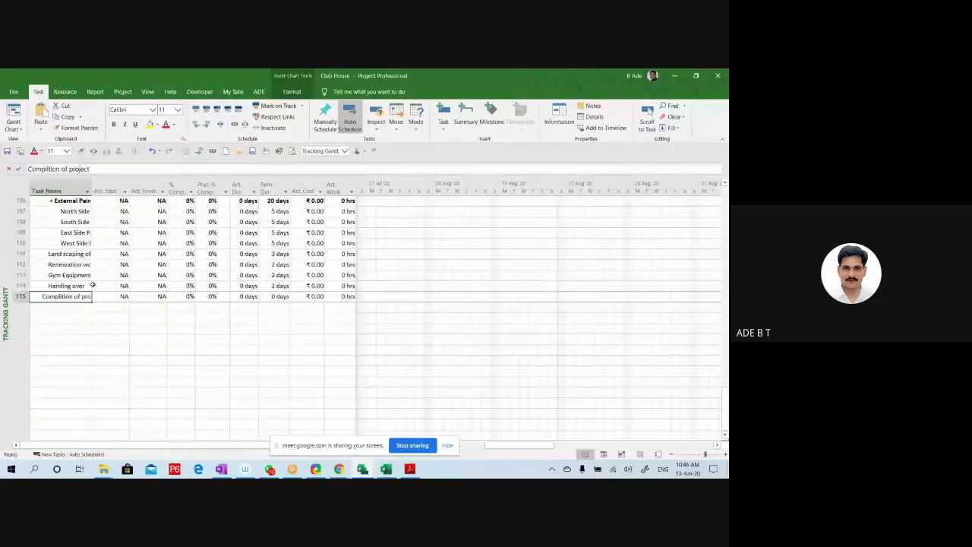
{"action": "left_click", "coordinate": [642, 127]}
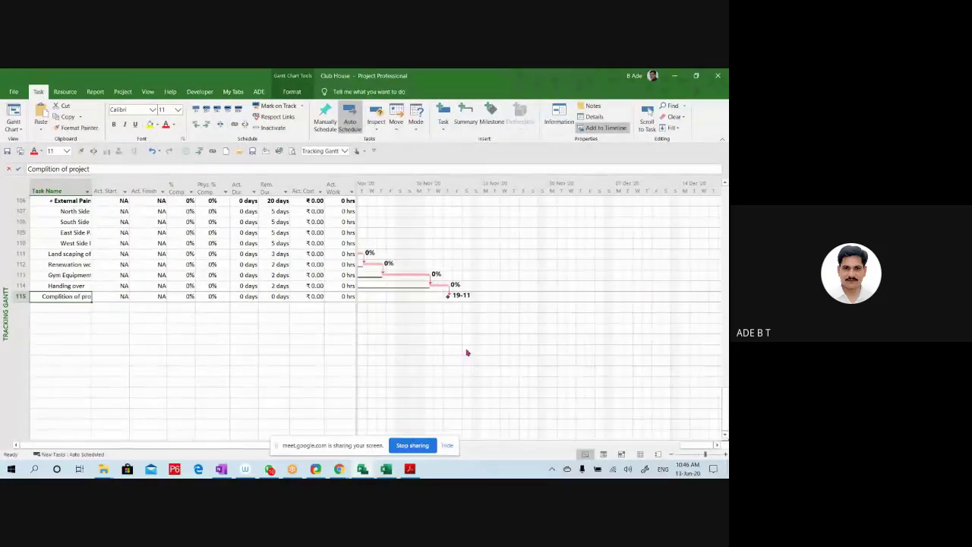
{"action": "scroll", "coordinate": [705, 448], "scroll_direction": "left", "scroll_amount": 3}
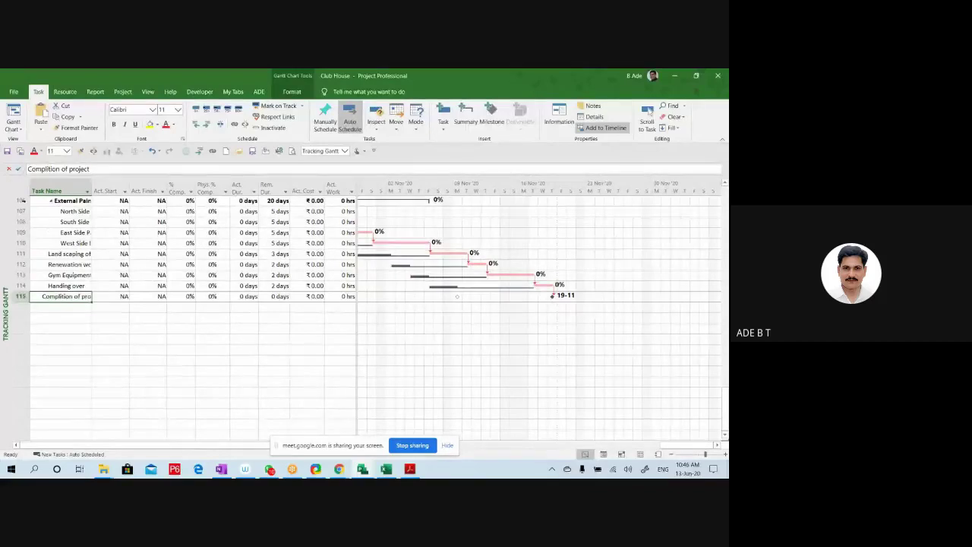
Switch the Tracking Gantt to the Variance table and check the start and finish variances down to the last tasks
{"action": "right_click", "coordinate": [17, 186]}
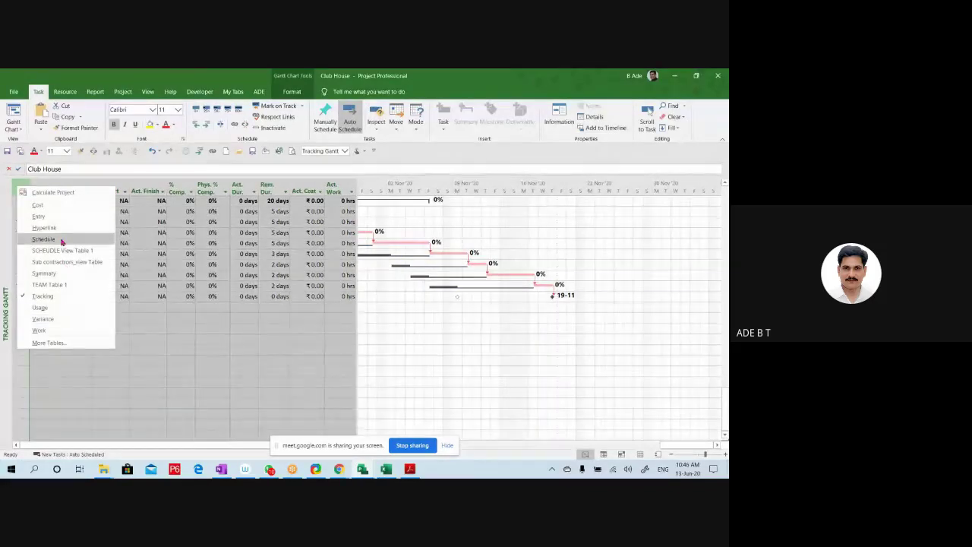
{"action": "left_click", "coordinate": [45, 319]}
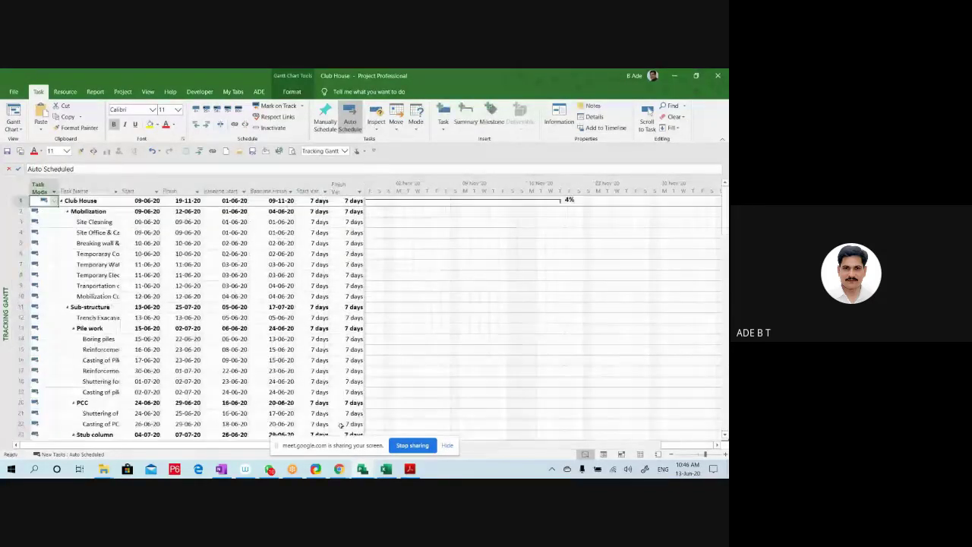
{"action": "scroll", "coordinate": [332, 264], "scroll_direction": "down", "scroll_amount": 20}
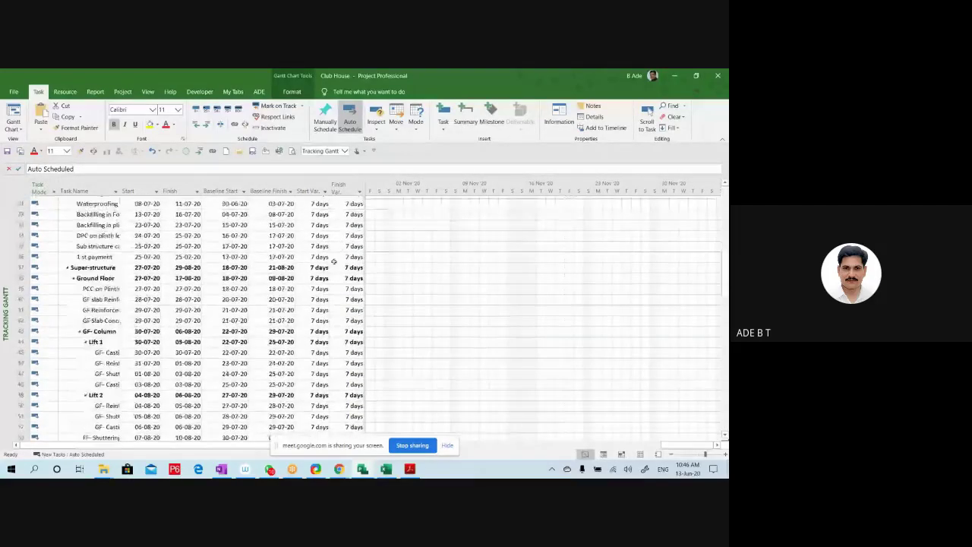
{"action": "scroll", "coordinate": [335, 285], "scroll_direction": "down", "scroll_amount": 14}
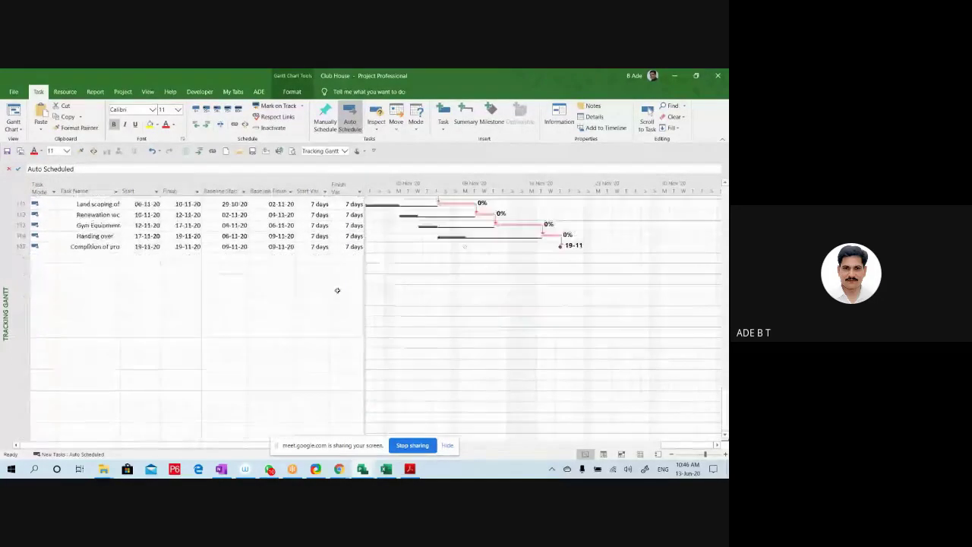
{"action": "scroll", "coordinate": [342, 288], "scroll_direction": "up", "scroll_amount": 4}
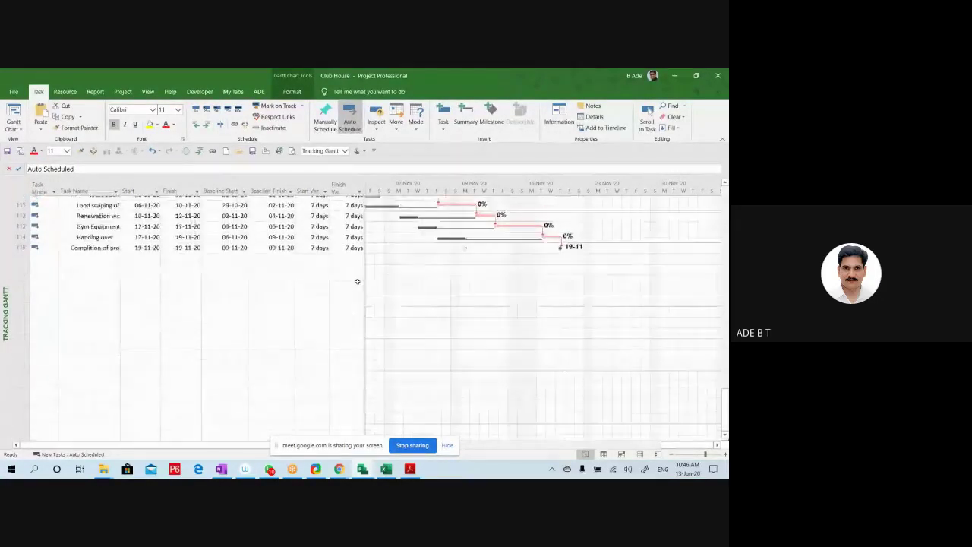
{"action": "left_click", "coordinate": [344, 321]}
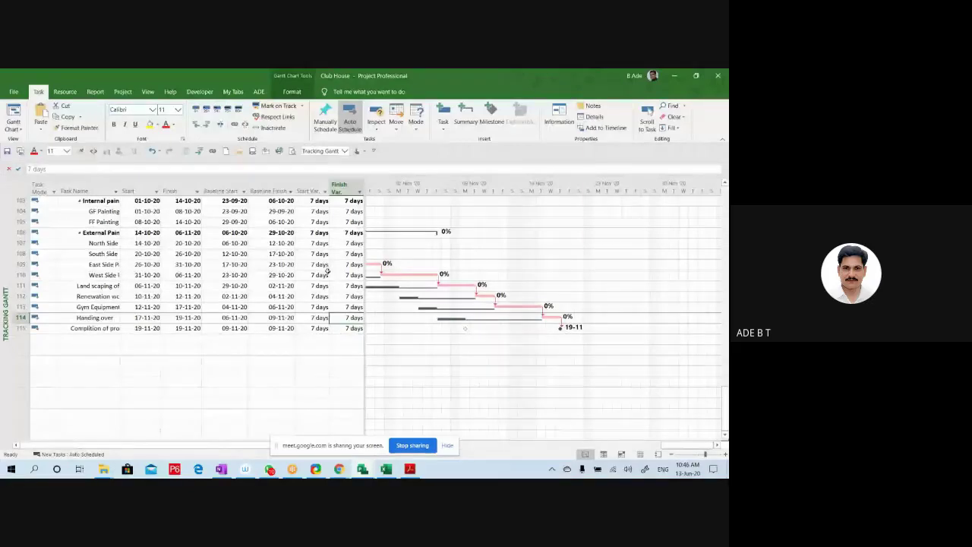
Bring the Site Cleaning bars into view on the timescale and widen the table area beyond the Finish Variance column
{"action": "scroll", "coordinate": [327, 271], "scroll_direction": "up", "scroll_amount": 20}
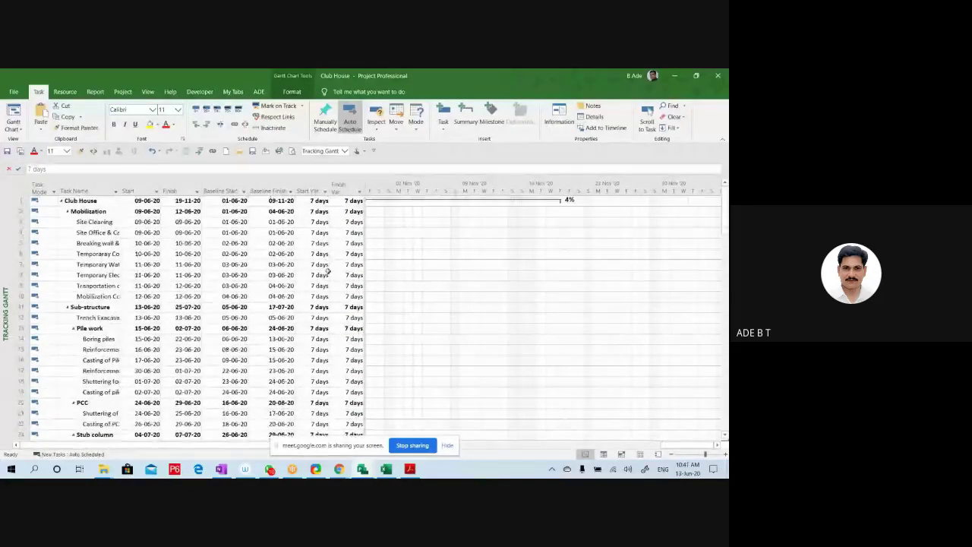
{"action": "left_click", "coordinate": [94, 222]}
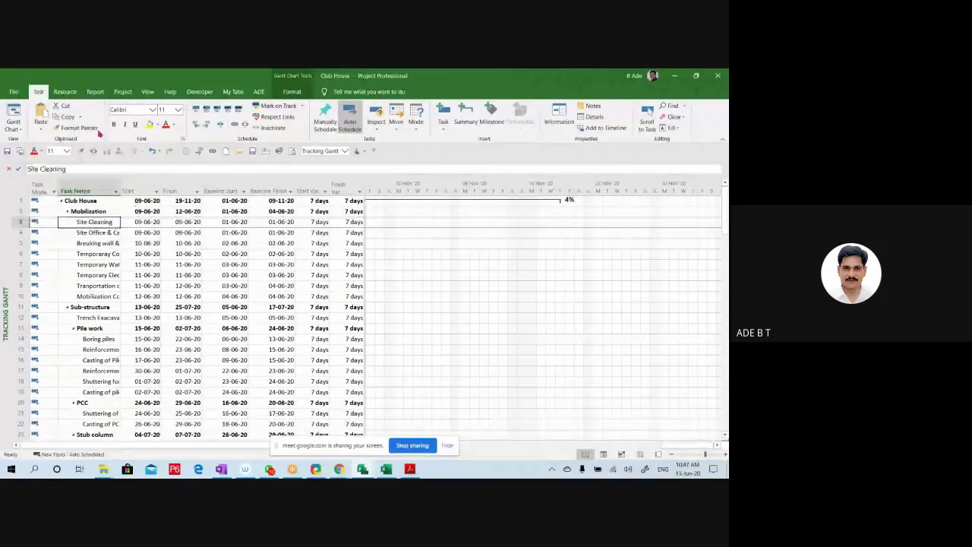
{"action": "left_click", "coordinate": [646, 118]}
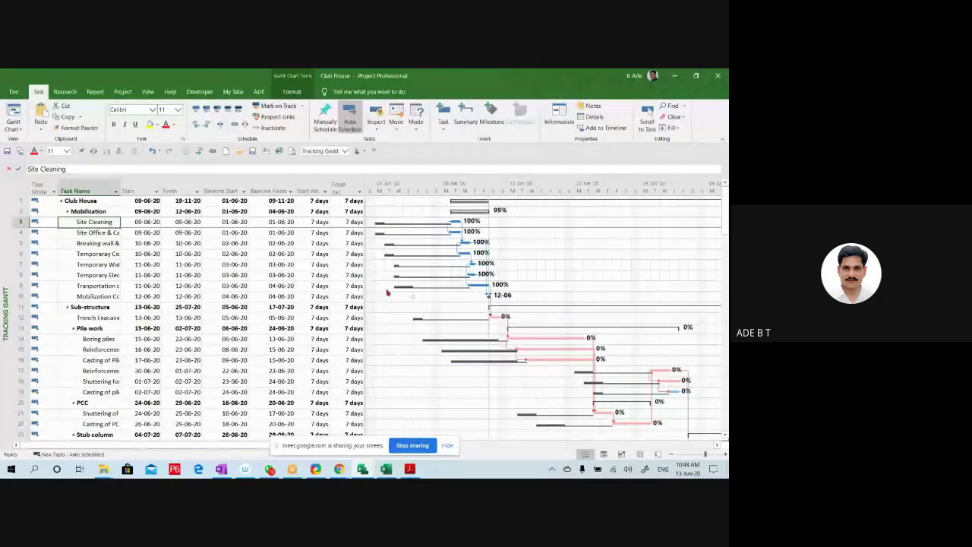
{"action": "scroll", "coordinate": [493, 315], "scroll_direction": "down", "scroll_amount": 2}
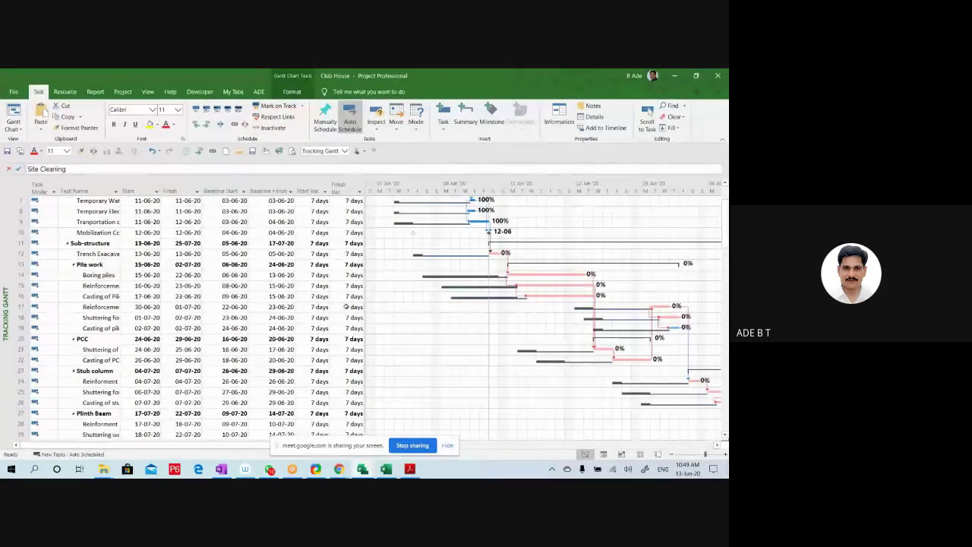
{"action": "left_click_drag", "start_coordinate": [366, 275], "coordinate": [438, 282]}
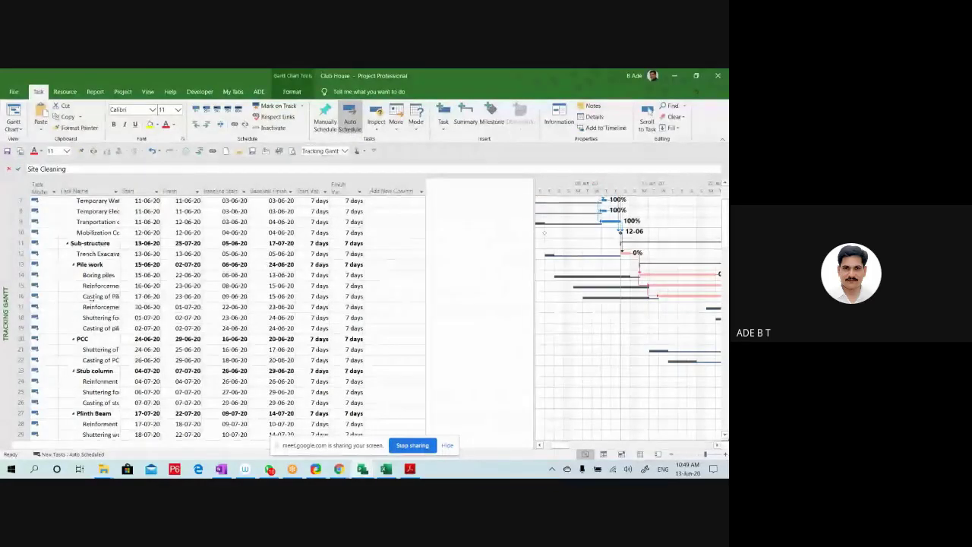
Look through the Resource Pool options and the available Dashboards, Resources, Costs and In Progress reports
{"action": "left_click", "coordinate": [114, 297]}
{"action": "left_click", "coordinate": [64, 91]}
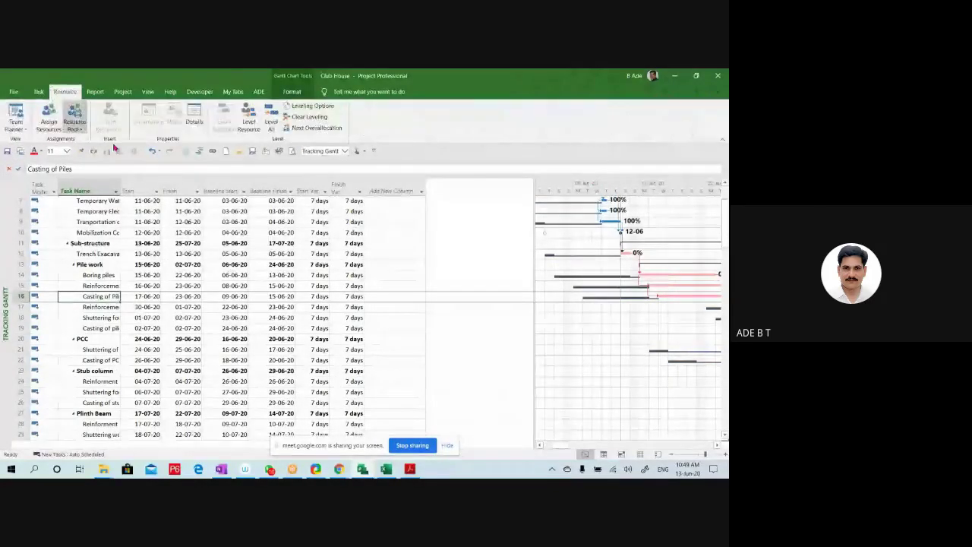
{"action": "left_click", "coordinate": [75, 125]}
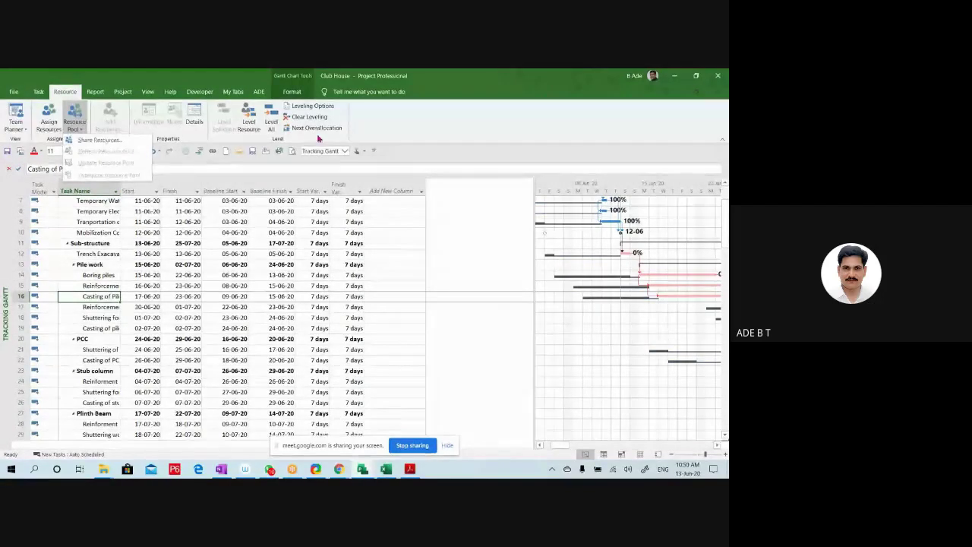
{"action": "left_click", "coordinate": [387, 119]}
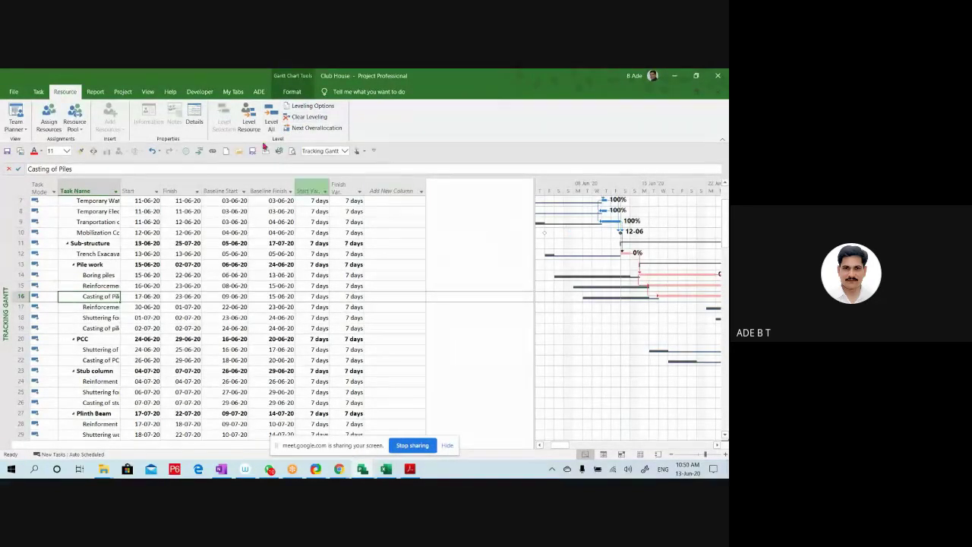
{"action": "left_click", "coordinate": [94, 91]}
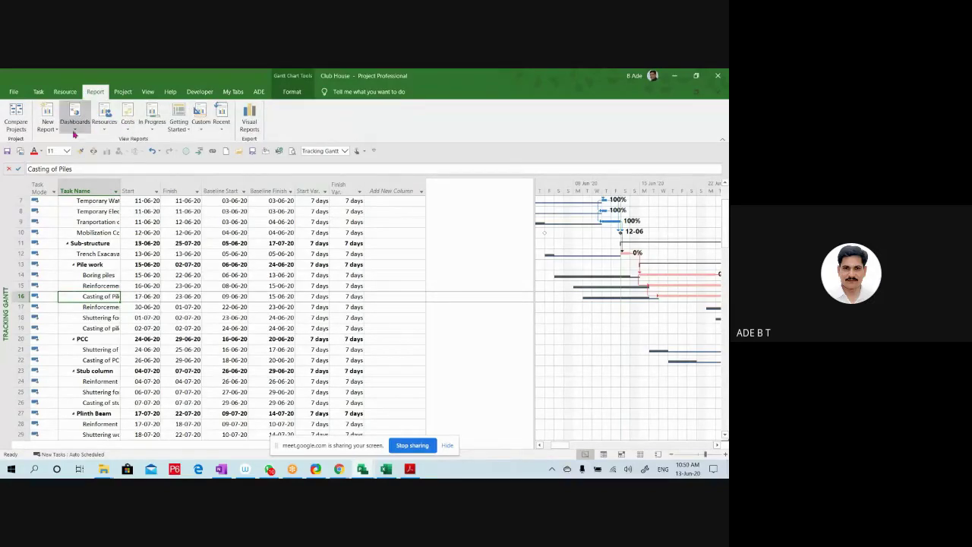
{"action": "left_click", "coordinate": [74, 123]}
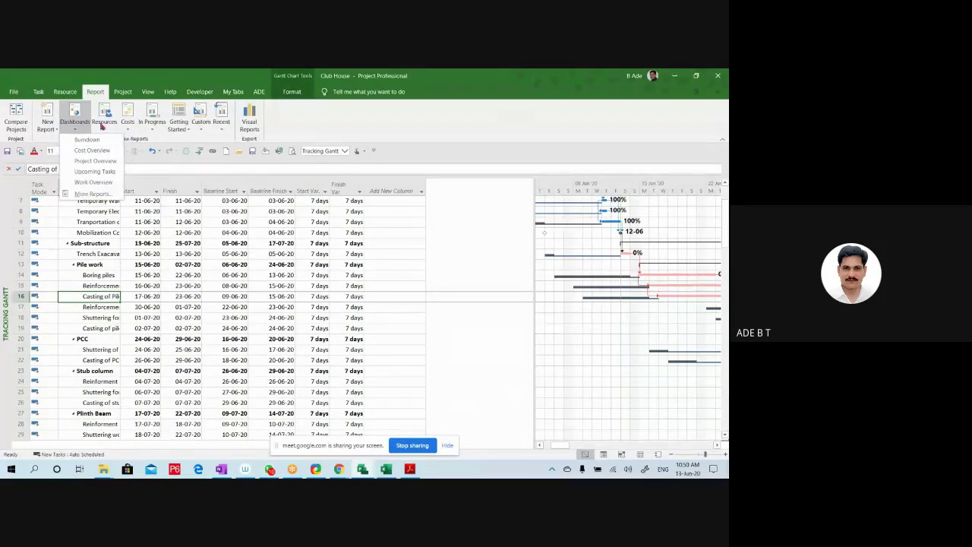
{"action": "left_click", "coordinate": [101, 129]}
{"action": "left_click", "coordinate": [126, 128]}
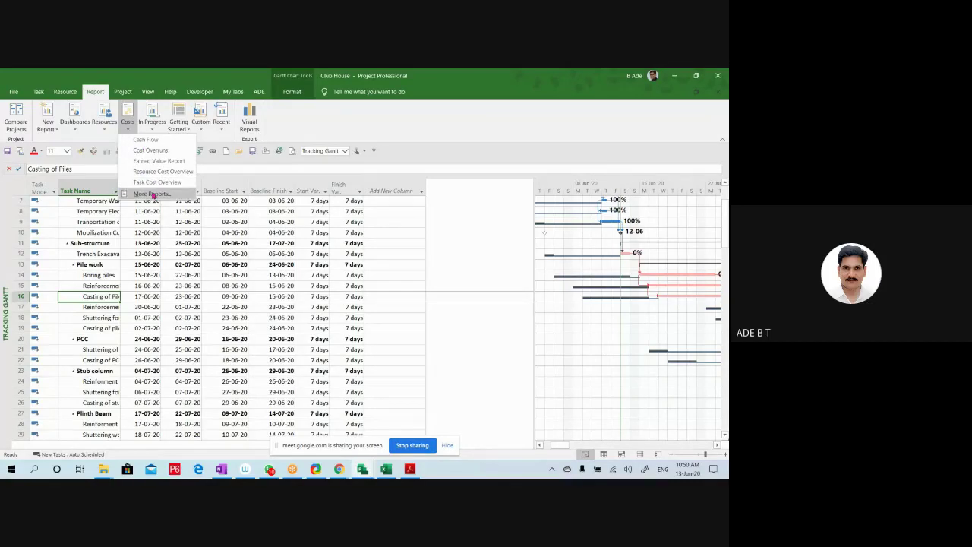
{"action": "left_click", "coordinate": [152, 125]}
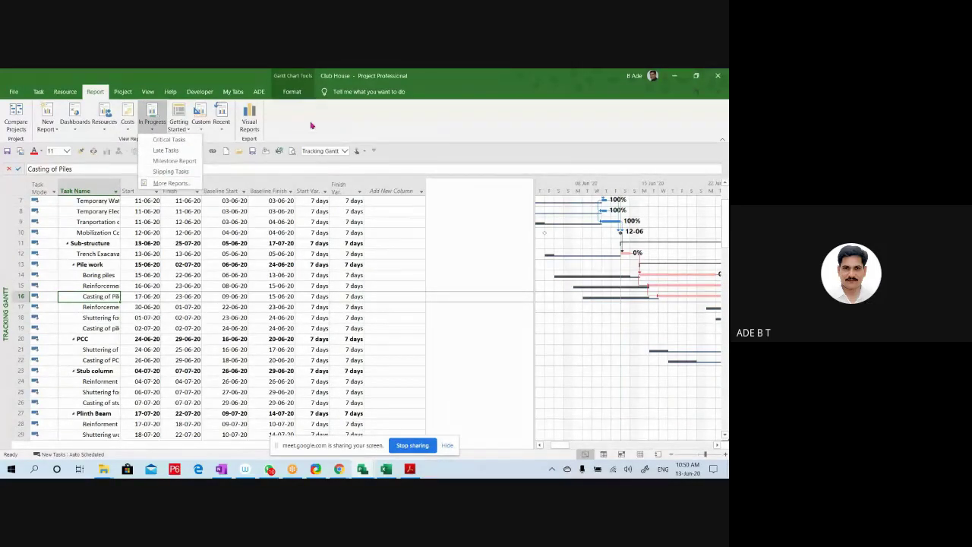
{"action": "left_click", "coordinate": [152, 120]}
{"action": "left_click", "coordinate": [123, 91]}
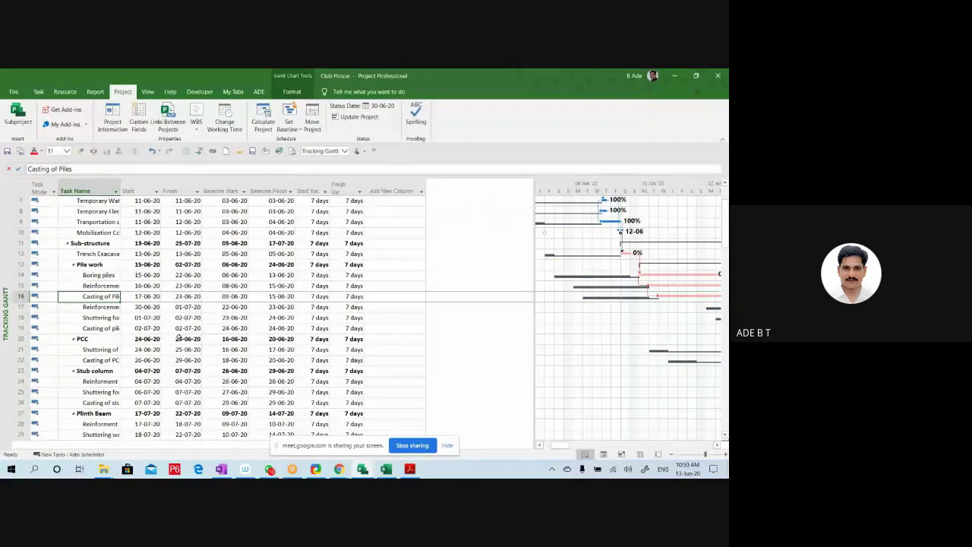
Switch to OneNote and draw a large closed freehand outline in red pen on a blank area of the status date page
{"action": "left_click", "coordinate": [221, 469]}
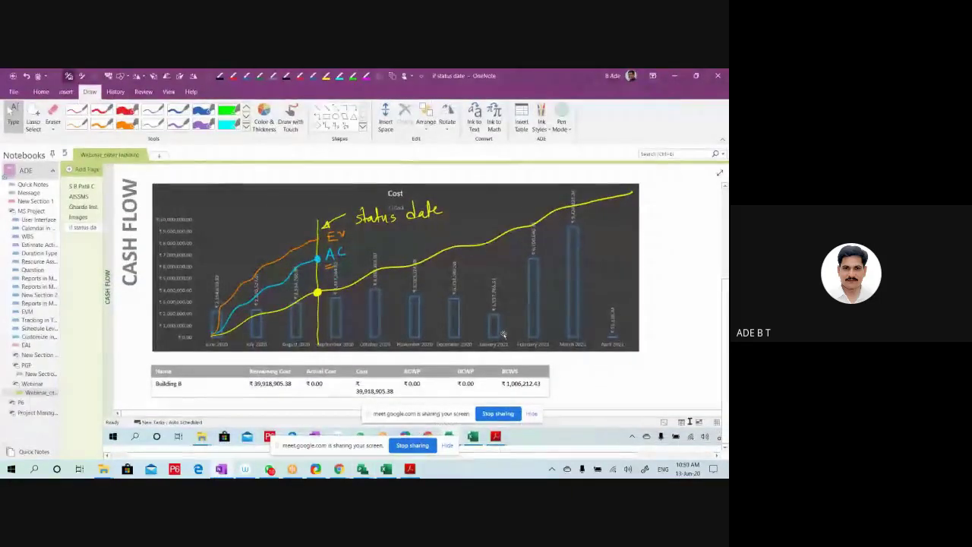
{"action": "left_click", "coordinate": [723, 451]}
{"action": "left_click", "coordinate": [723, 450]}
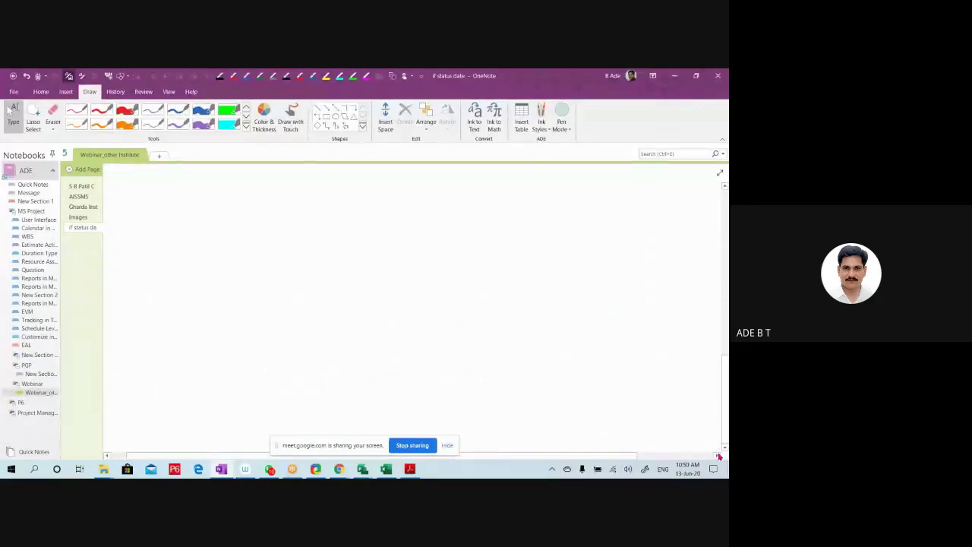
{"action": "left_click", "coordinate": [101, 110]}
{"action": "mouse_move", "coordinate": [460, 218]}
{"action": "left_mouse_down"}
{"action": "mouse_move", "coordinate": [295, 226]}
{"action": "mouse_move", "coordinate": [428, 396]}
{"action": "mouse_move", "coordinate": [597, 300]}
{"action": "mouse_move", "coordinate": [439, 210]}
{"action": "left_mouse_up"}
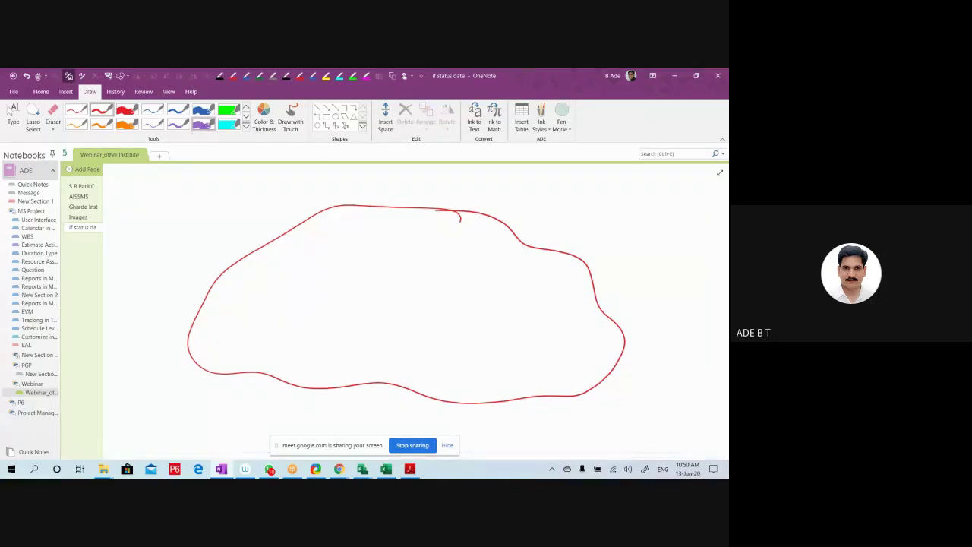
Draw a small purple square inside the red outline near its upper-left edge and label it A with a leader line
{"action": "left_click", "coordinate": [203, 122]}
{"action": "mouse_move", "coordinate": [275, 247]}
{"action": "left_mouse_down"}
{"action": "mouse_move", "coordinate": [299, 271]}
{"action": "mouse_move", "coordinate": [331, 223]}
{"action": "mouse_move", "coordinate": [337, 238]}
{"action": "left_mouse_up"}
{"action": "left_click_drag", "start_coordinate": [327, 233], "coordinate": [336, 231]}
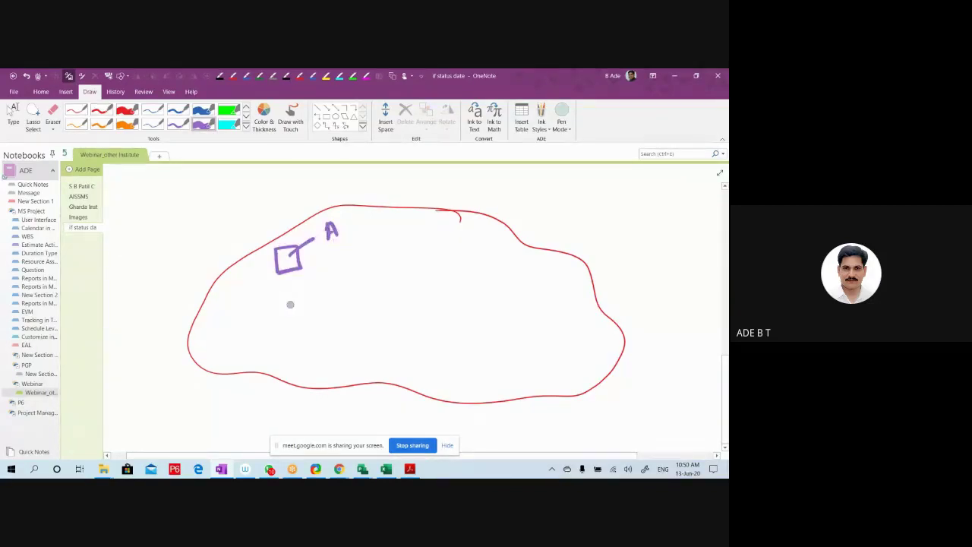
Draw a purple square labelled B below square A, a closed freehand shape with a leader line, and another square inside the red outline's lower-right part
{"action": "left_click_drag", "start_coordinate": [289, 304], "coordinate": [290, 329]}
{"action": "mouse_move", "coordinate": [289, 304]}
{"action": "left_mouse_down"}
{"action": "mouse_move", "coordinate": [304, 303]}
{"action": "mouse_move", "coordinate": [292, 329]}
{"action": "mouse_move", "coordinate": [325, 299]}
{"action": "left_mouse_up"}
{"action": "left_click_drag", "start_coordinate": [345, 284], "coordinate": [348, 302]}
{"action": "mouse_move", "coordinate": [468, 248]}
{"action": "left_mouse_down"}
{"action": "mouse_move", "coordinate": [431, 320]}
{"action": "mouse_move", "coordinate": [495, 296]}
{"action": "mouse_move", "coordinate": [470, 263]}
{"action": "mouse_move", "coordinate": [521, 258]}
{"action": "left_mouse_up"}
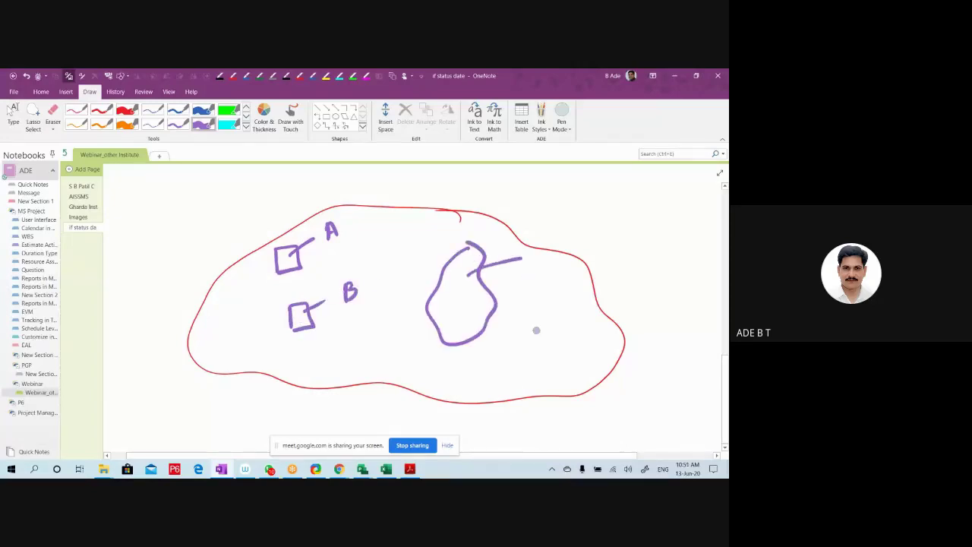
{"action": "left_click_drag", "start_coordinate": [547, 332], "coordinate": [546, 366]}
{"action": "mouse_move", "coordinate": [545, 334]}
{"action": "left_mouse_down"}
{"action": "mouse_move", "coordinate": [565, 335]}
{"action": "mouse_move", "coordinate": [541, 366]}
{"action": "left_mouse_up"}
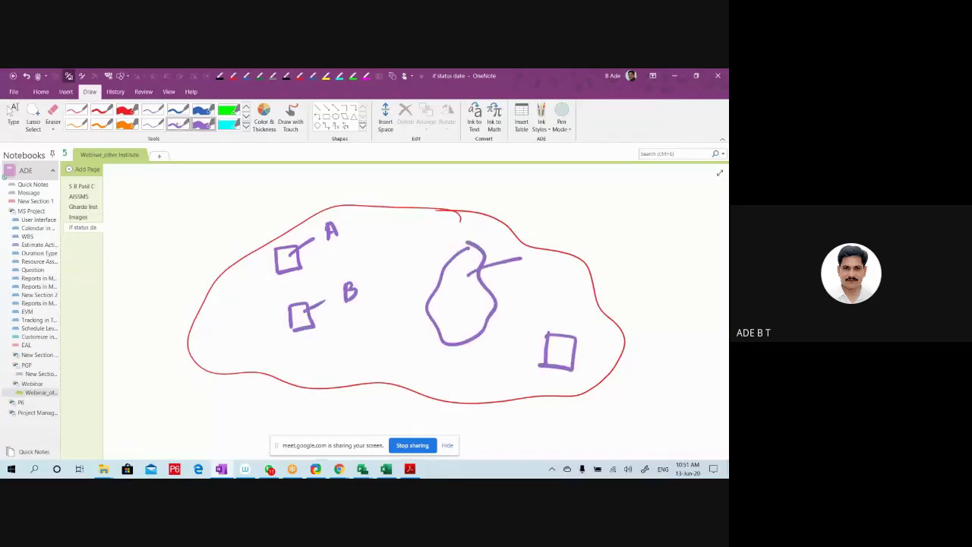
Number the four purple shapes with circled 1, 2, 3 and 4 using the thinner purple pen
{"action": "left_click", "coordinate": [178, 123]}
{"action": "left_click_drag", "start_coordinate": [596, 286], "coordinate": [600, 304]}
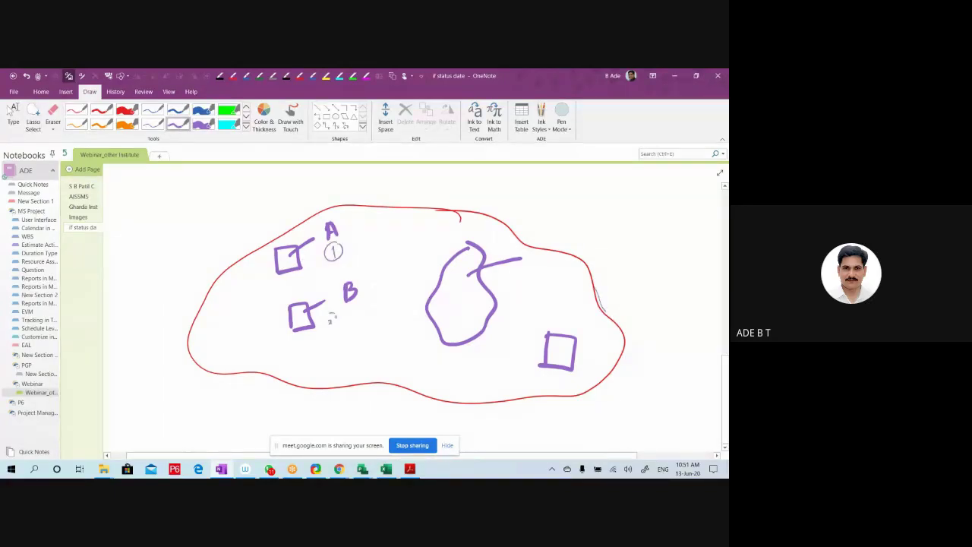
{"action": "left_click_drag", "start_coordinate": [331, 317], "coordinate": [326, 313]}
{"action": "left_click_drag", "start_coordinate": [510, 282], "coordinate": [520, 288]}
{"action": "left_click_drag", "start_coordinate": [509, 351], "coordinate": [505, 350]}
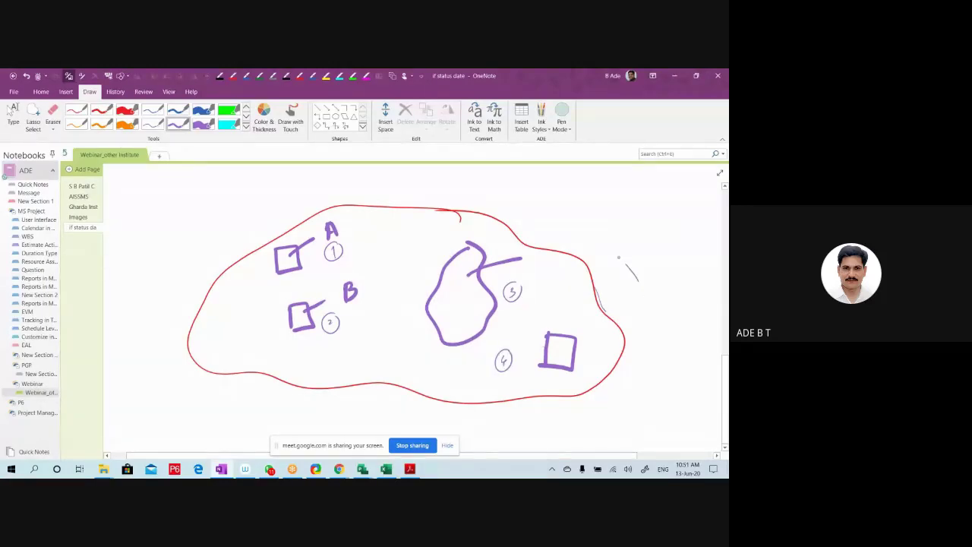
Draw a thin purple oval around the red outline and add a leader line with the underlined note "Yes" at its upper-left edge
{"action": "mouse_move", "coordinate": [618, 259]}
{"action": "left_mouse_down"}
{"action": "mouse_move", "coordinate": [308, 199]}
{"action": "mouse_move", "coordinate": [454, 420]}
{"action": "mouse_move", "coordinate": [650, 291]}
{"action": "mouse_move", "coordinate": [595, 239]}
{"action": "left_mouse_up"}
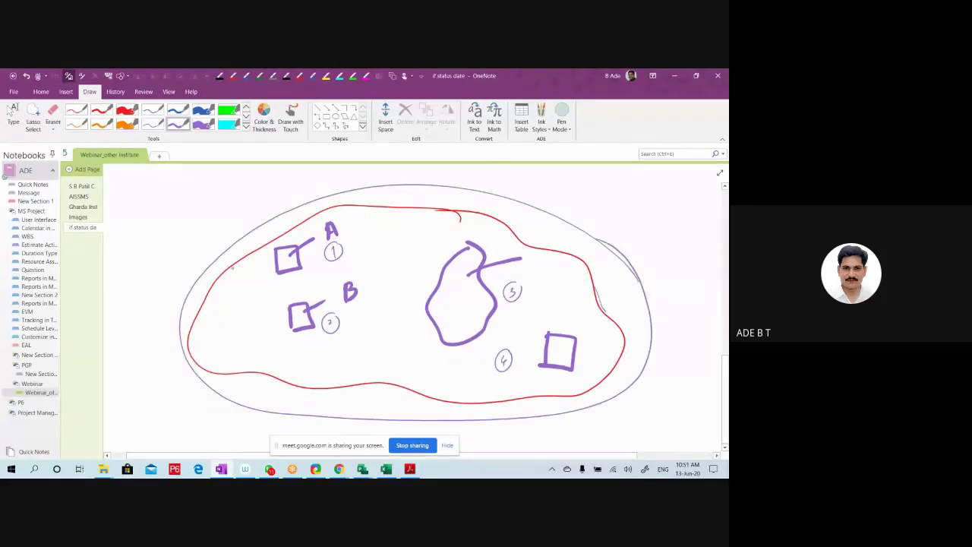
{"action": "left_click_drag", "start_coordinate": [199, 226], "coordinate": [229, 266]}
{"action": "mouse_move", "coordinate": [159, 216]}
{"action": "left_mouse_down"}
{"action": "mouse_move", "coordinate": [171, 225]}
{"action": "mouse_move", "coordinate": [186, 214]}
{"action": "left_mouse_up"}
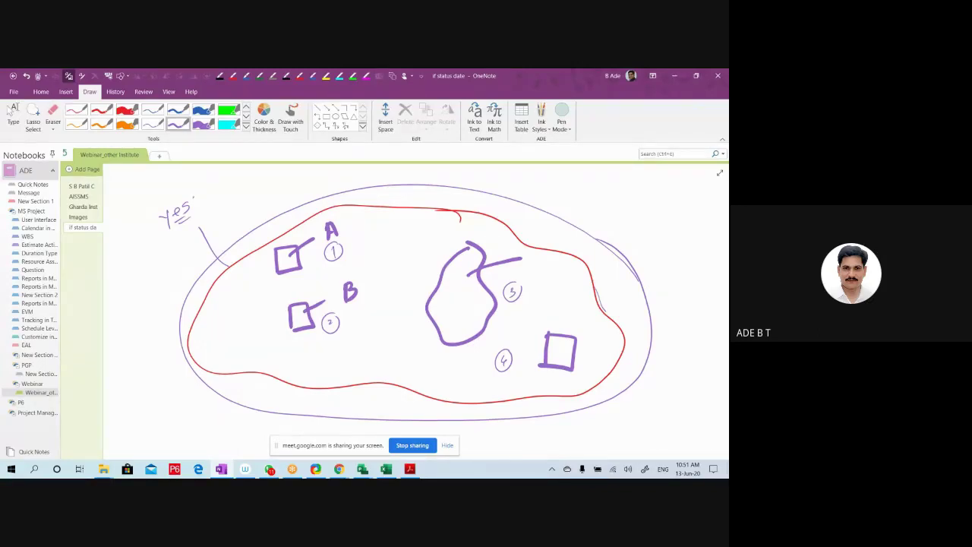
{"action": "left_click", "coordinate": [13, 114]}
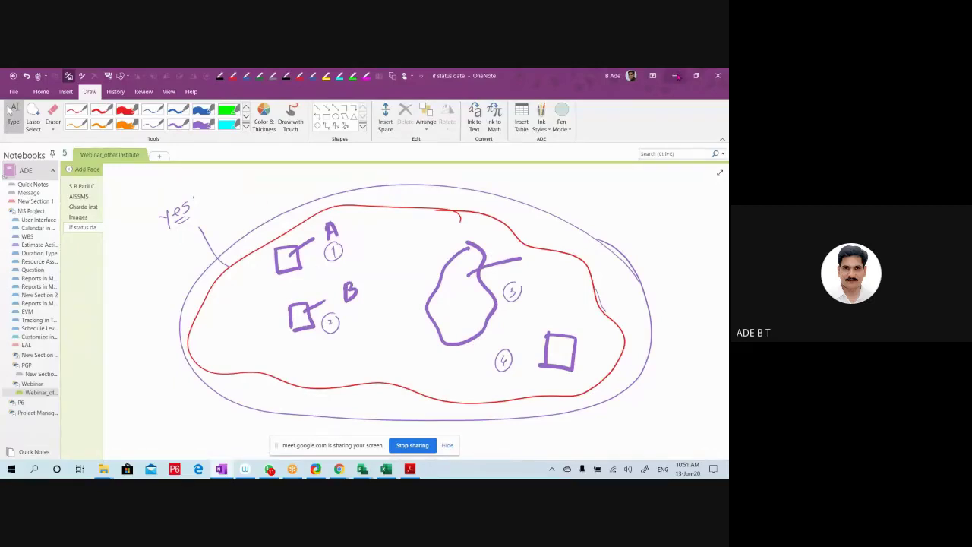
Switch to the Club House plan in Microsoft Project and enlarge the Tracking Gantt chart area to examine the task and baseline bars
{"action": "left_click", "coordinate": [675, 76]}
{"action": "left_click", "coordinate": [110, 308]}
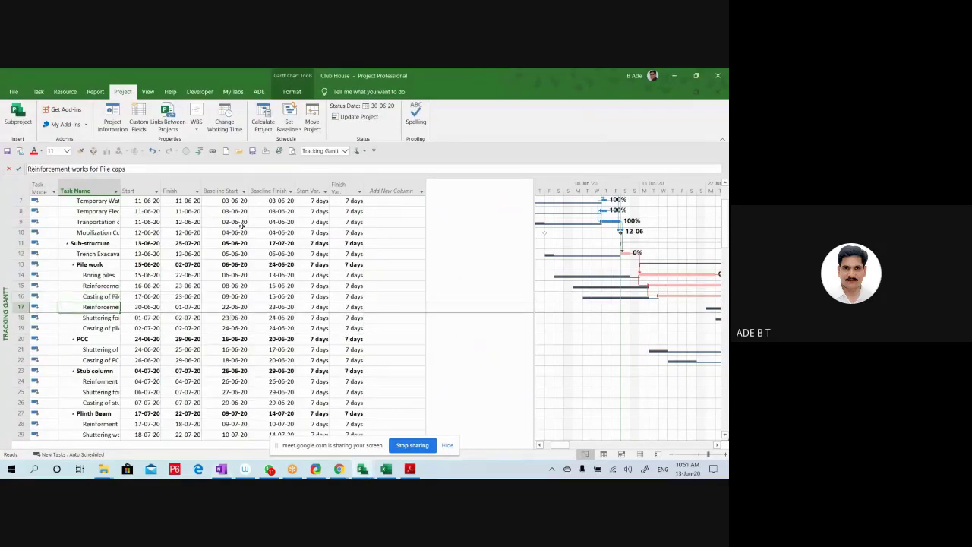
{"action": "left_click", "coordinate": [147, 92]}
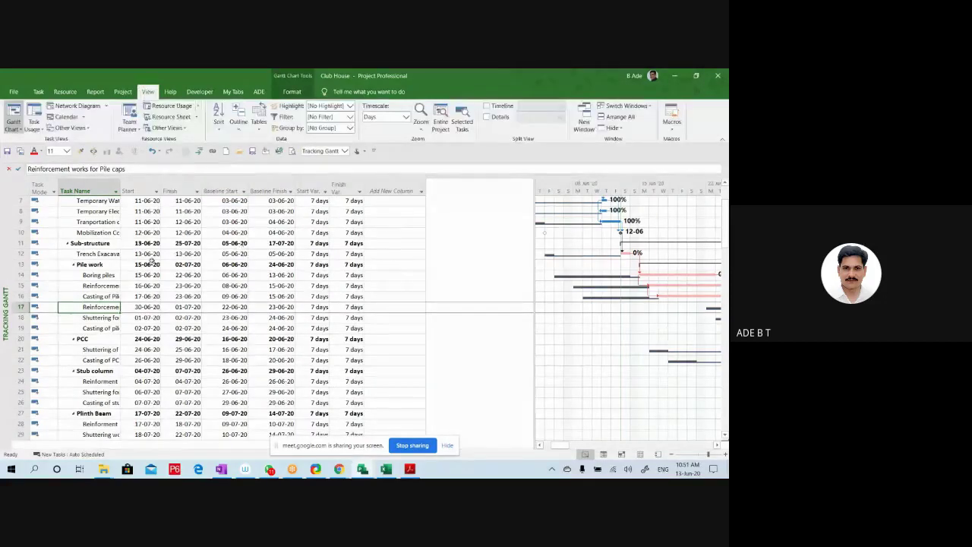
{"action": "left_click", "coordinate": [18, 188]}
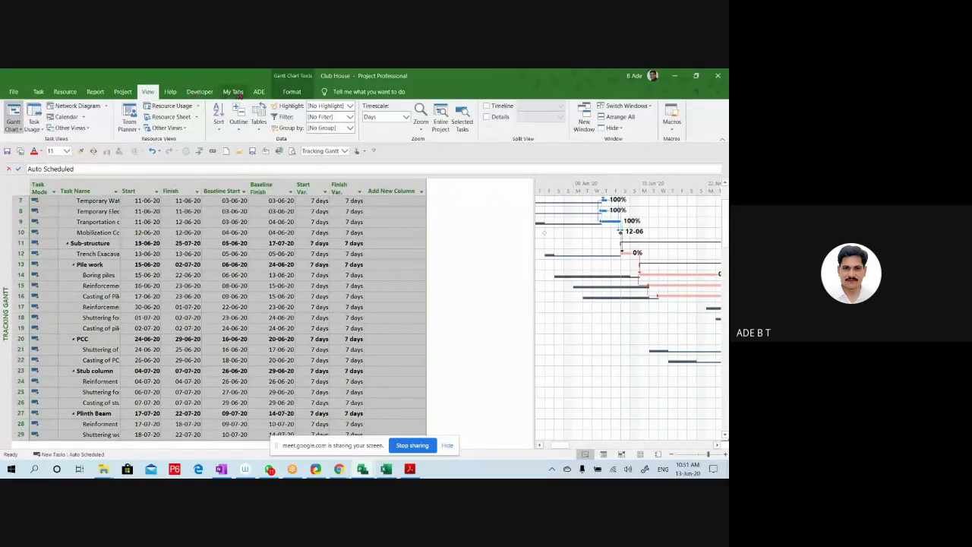
{"action": "left_click", "coordinate": [293, 92]}
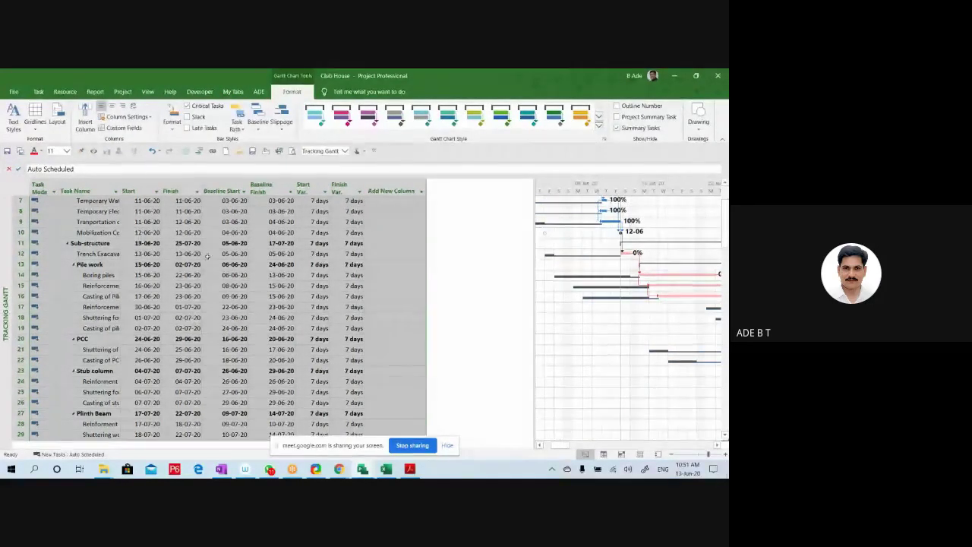
{"action": "left_click", "coordinate": [109, 306]}
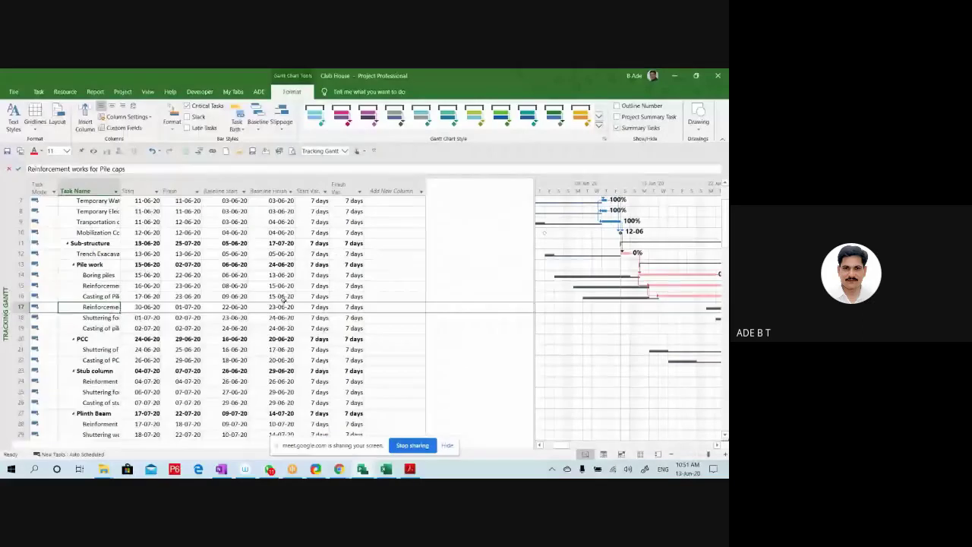
{"action": "left_click_drag", "start_coordinate": [533, 293], "coordinate": [247, 295]}
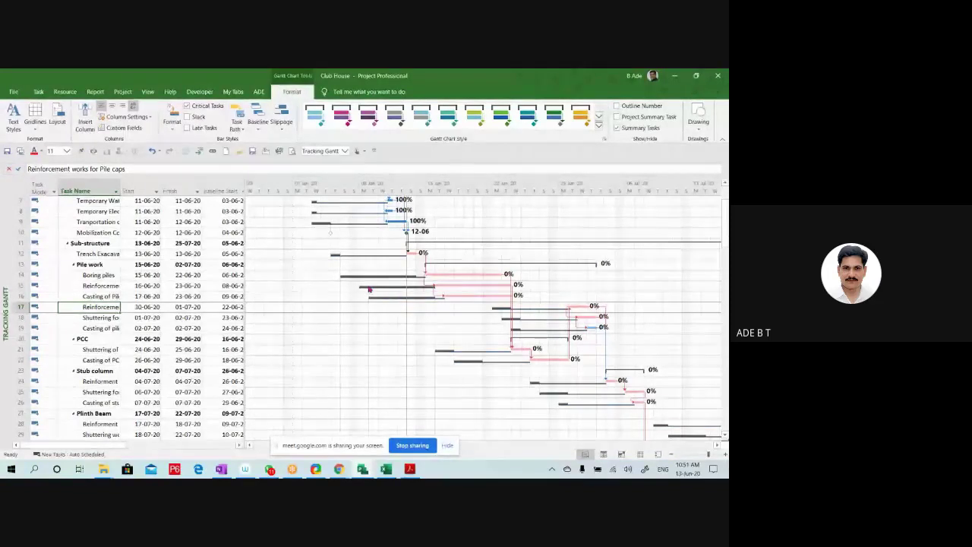
{"action": "left_click", "coordinate": [92, 222]}
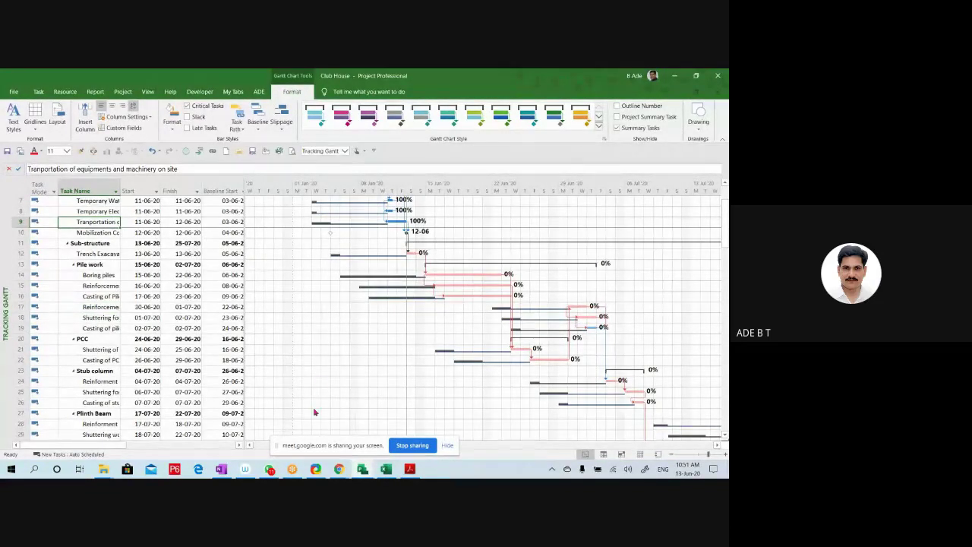
Switch to OneNote and open the Images page with the project work breakdown chart
{"action": "left_click", "coordinate": [221, 469]}
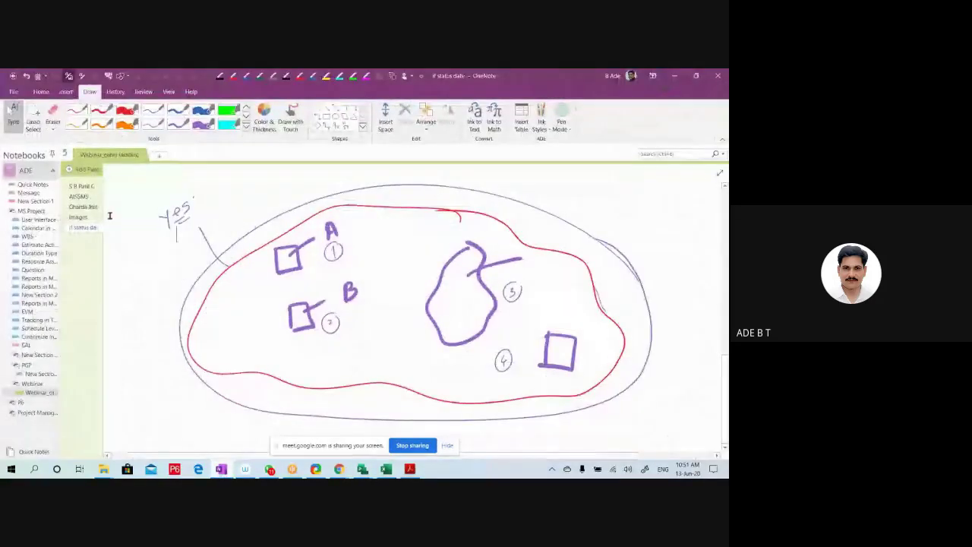
{"action": "left_click", "coordinate": [78, 217]}
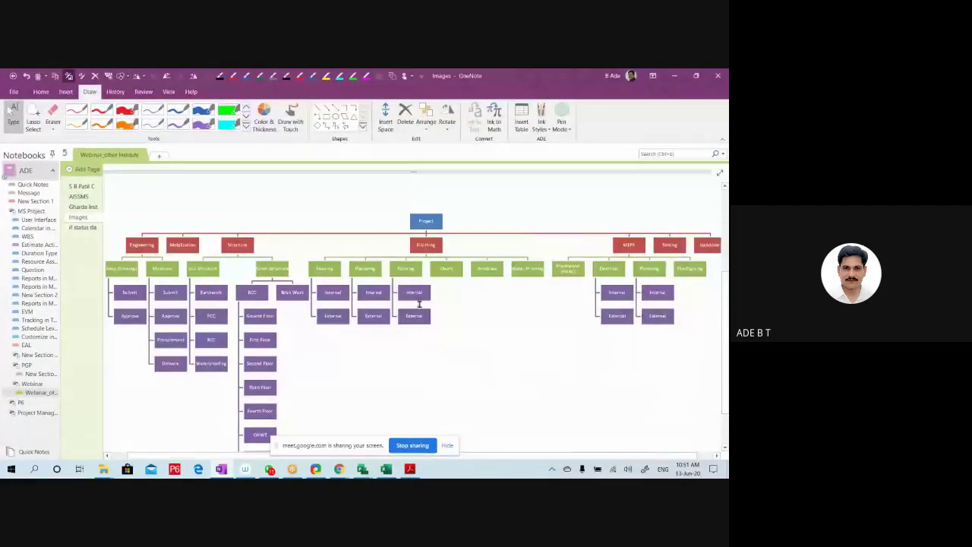
Switch back to Project, select the six tasks under Pile work from Boring piles down, and widen the table to the Add New Column field
{"action": "key", "text": "alt+Tab"}
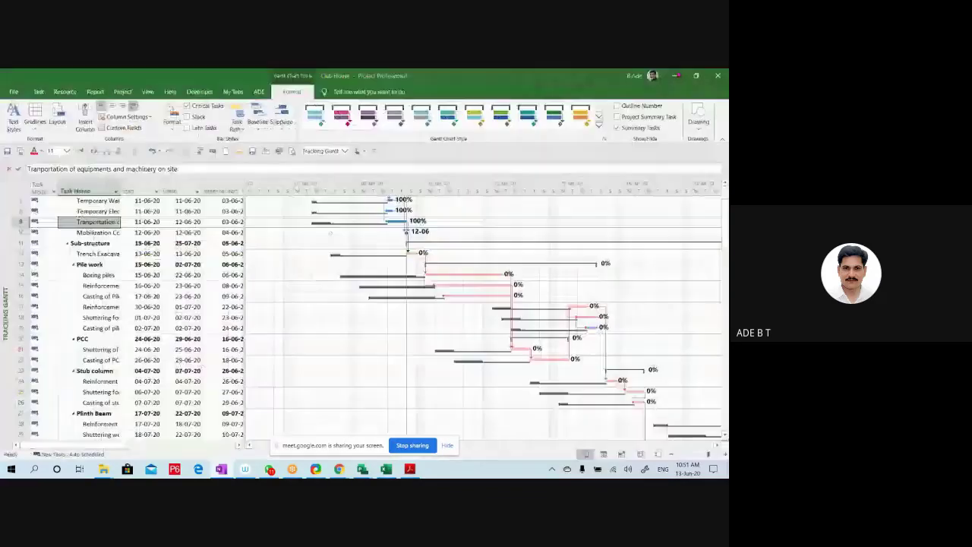
{"action": "left_click_drag", "start_coordinate": [99, 275], "coordinate": [88, 331]}
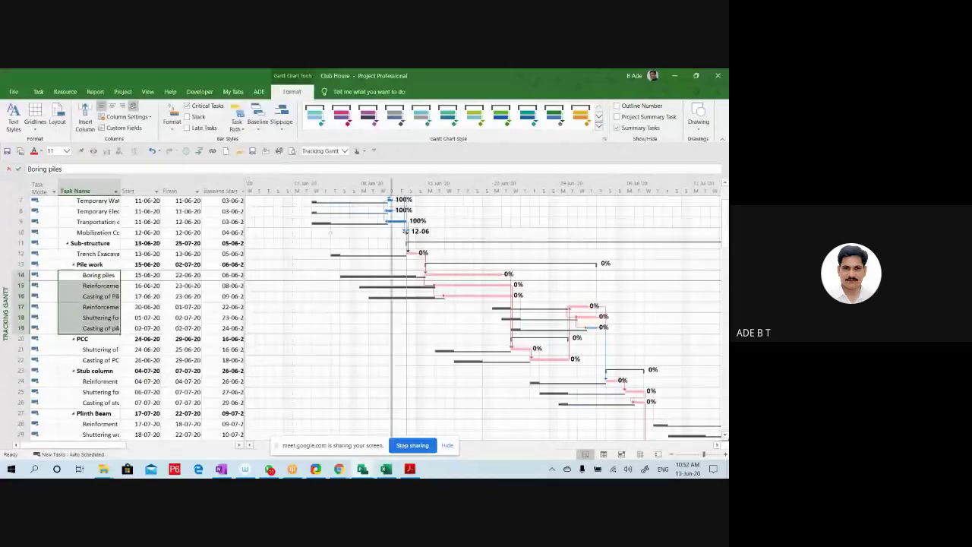
{"action": "left_click_drag", "start_coordinate": [243, 232], "coordinate": [416, 233]}
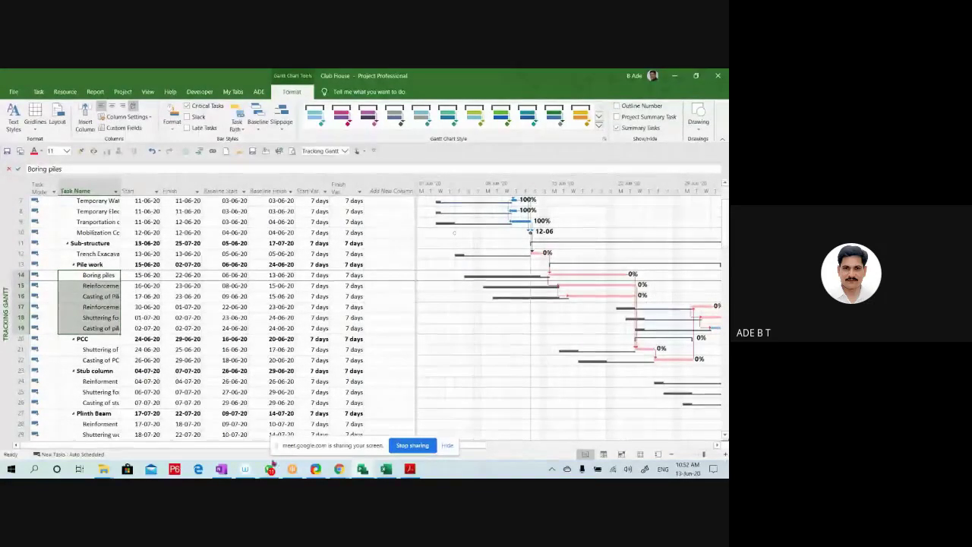
Switch to OneNote and show the MS Project versus Primavera comparison slide on the Gharda Institute page
{"action": "left_click", "coordinate": [221, 469]}
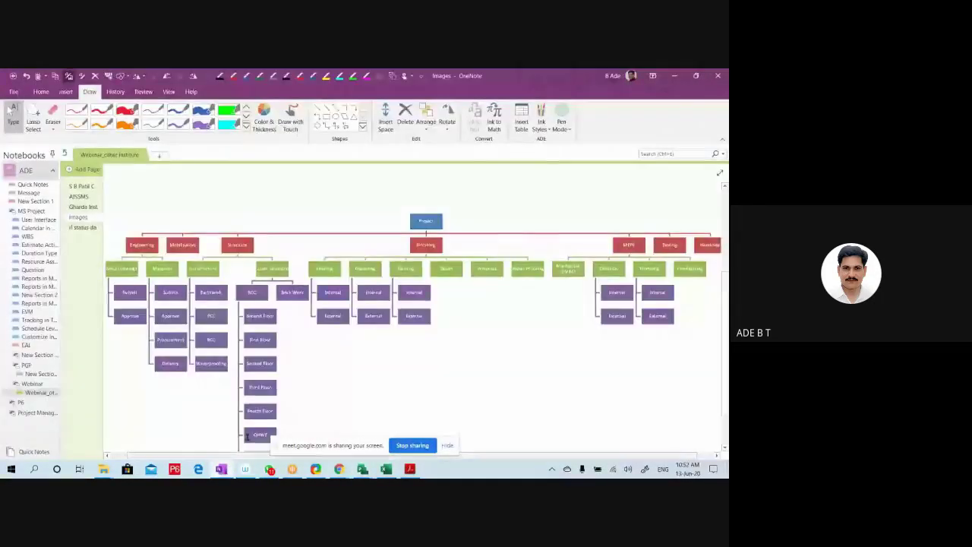
{"action": "left_click", "coordinate": [85, 207]}
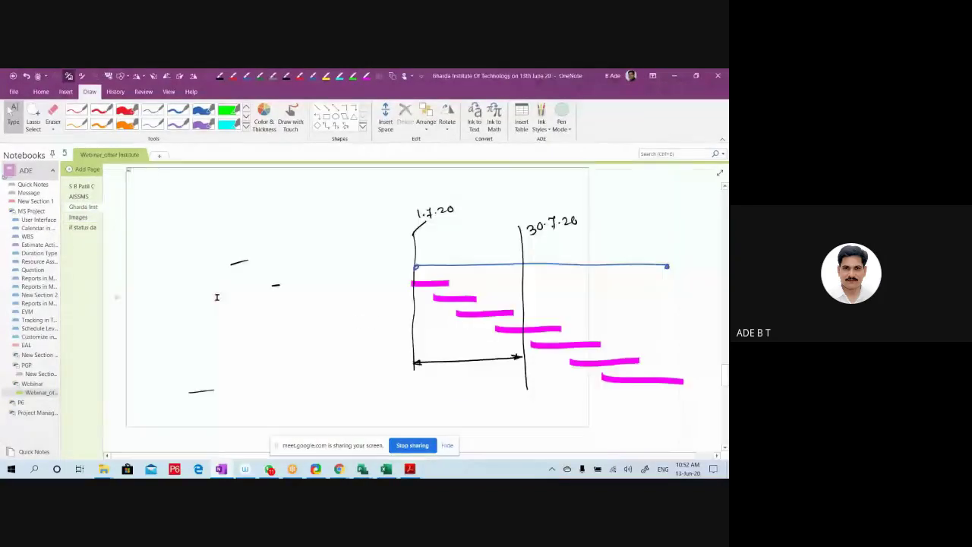
{"action": "scroll", "coordinate": [317, 359], "scroll_direction": "down", "scroll_amount": 15}
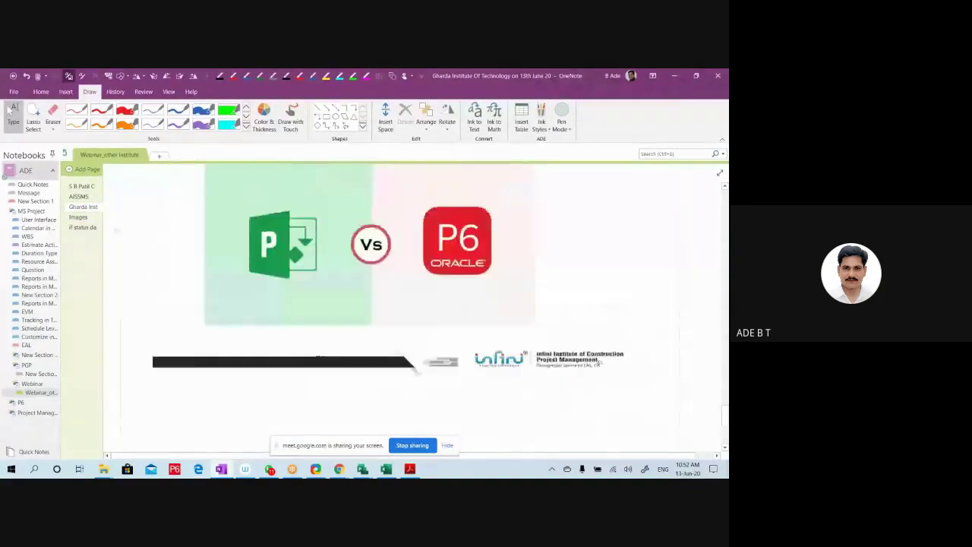
{"action": "scroll", "coordinate": [317, 358], "scroll_direction": "up", "scroll_amount": 2}
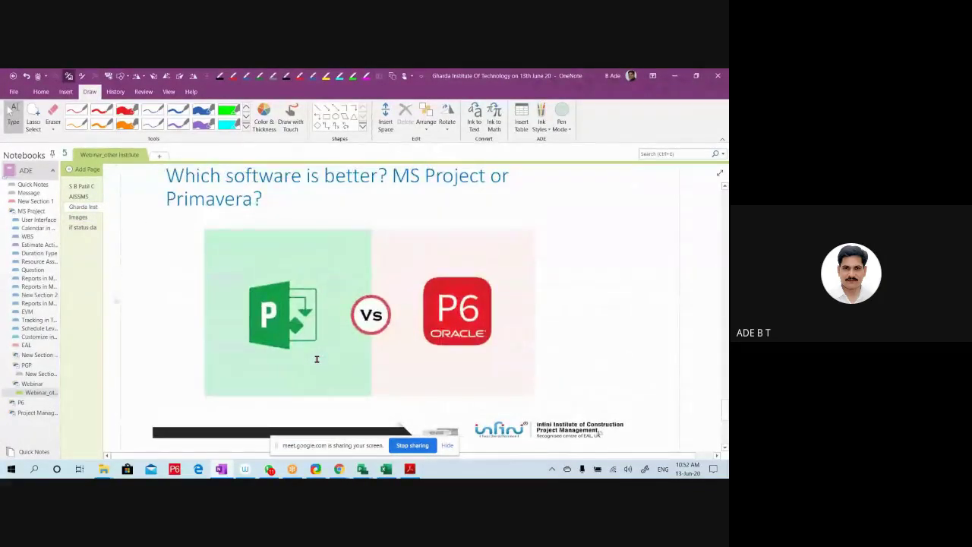